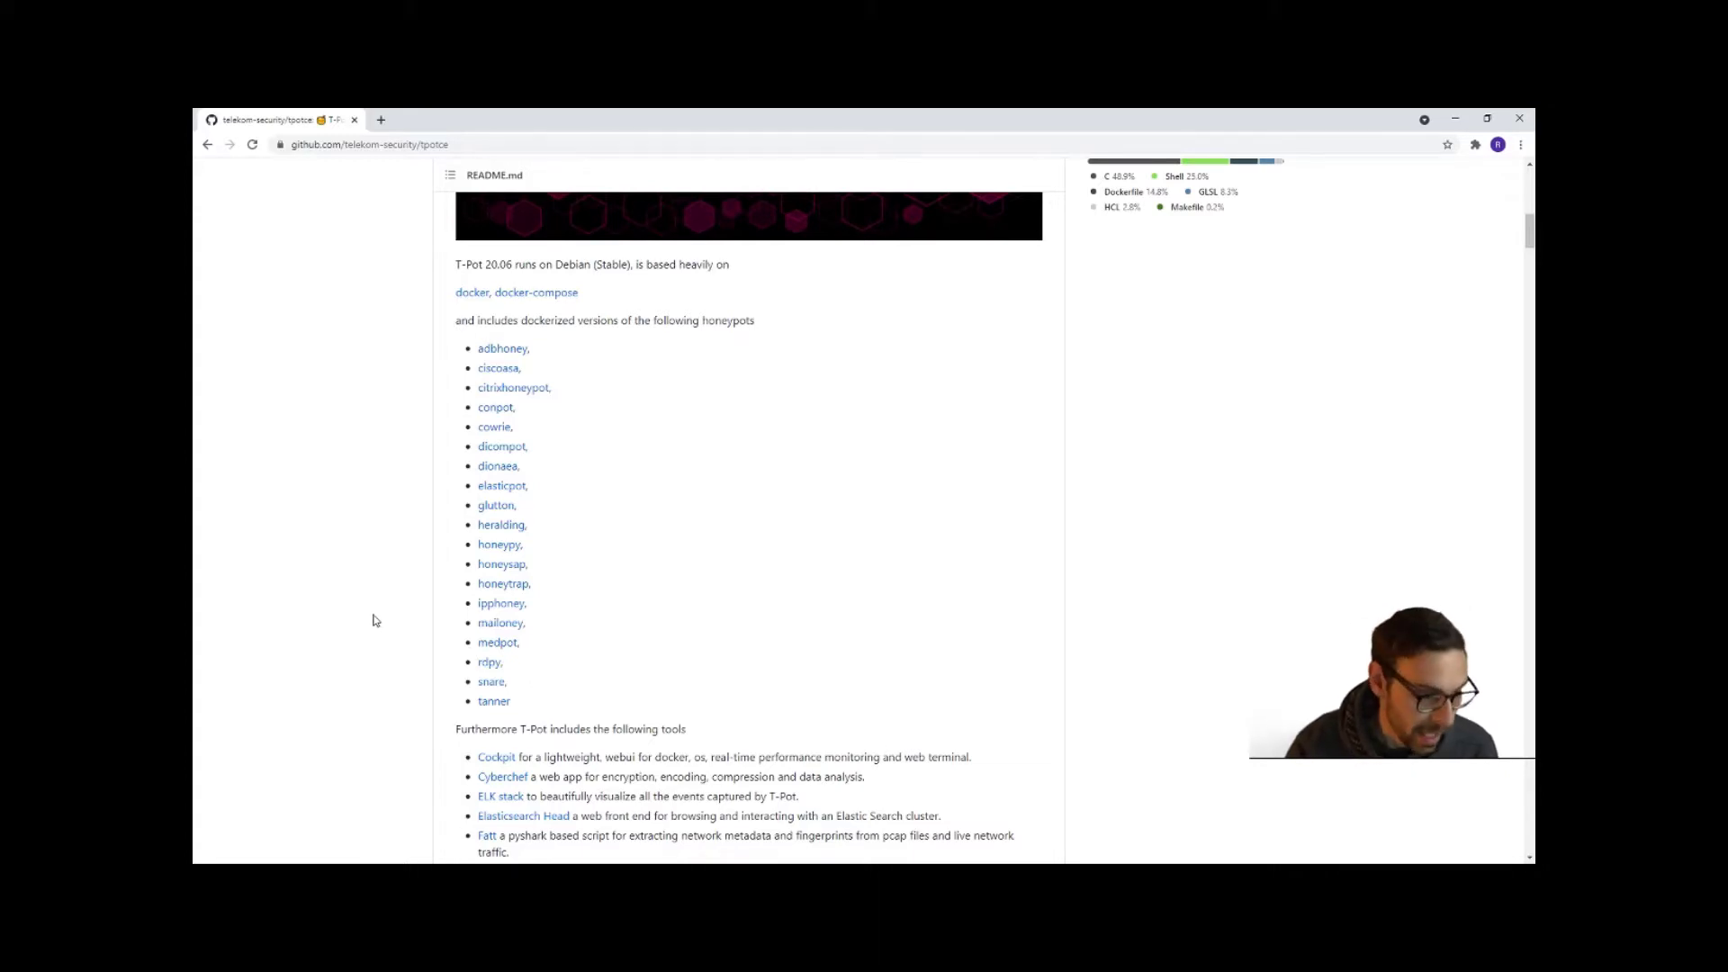
{"action": "scroll", "coordinate": [376, 619], "scroll_direction": "down", "scroll_amount": 5}
{"action": "scroll", "coordinate": [376, 619], "scroll_direction": "down", "scroll_amount": 3}
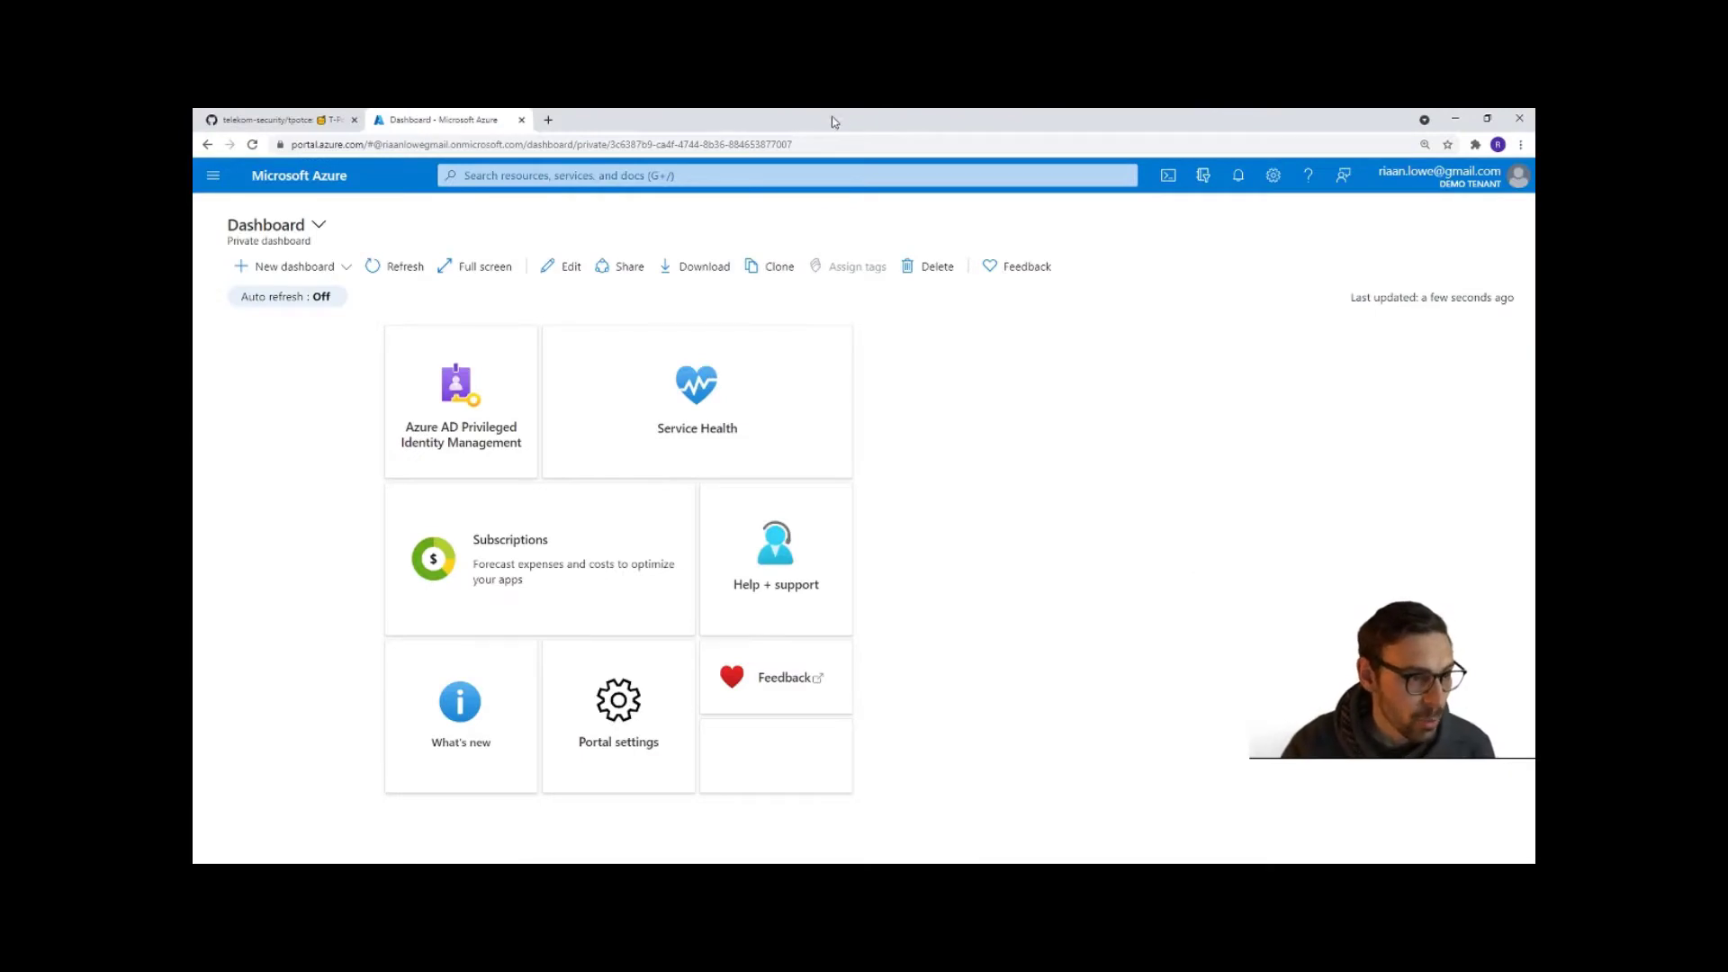
- Search the Azure marketplace for debian and start creating a virtual machine from the Atomized Inc. Debian 10 offer
{"action": "left_click", "coordinate": [212, 179]}
{"action": "left_click", "coordinate": [270, 207]}
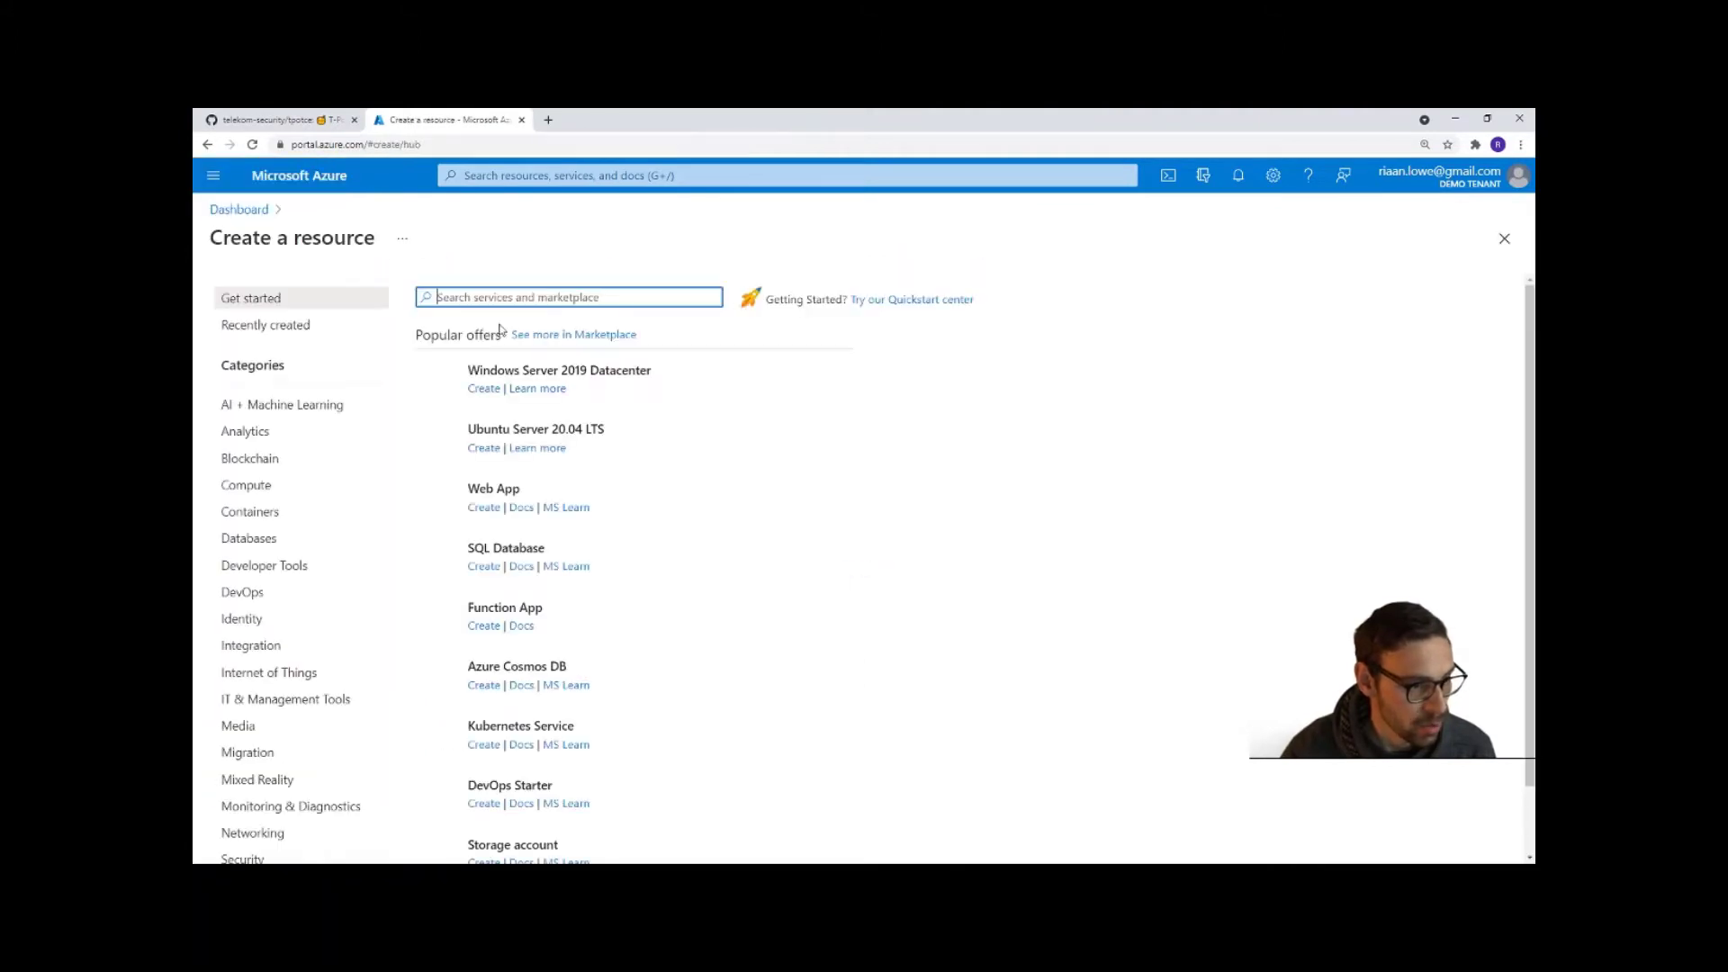
{"action": "type", "text": "debian"}
{"action": "key", "text": "Return"}
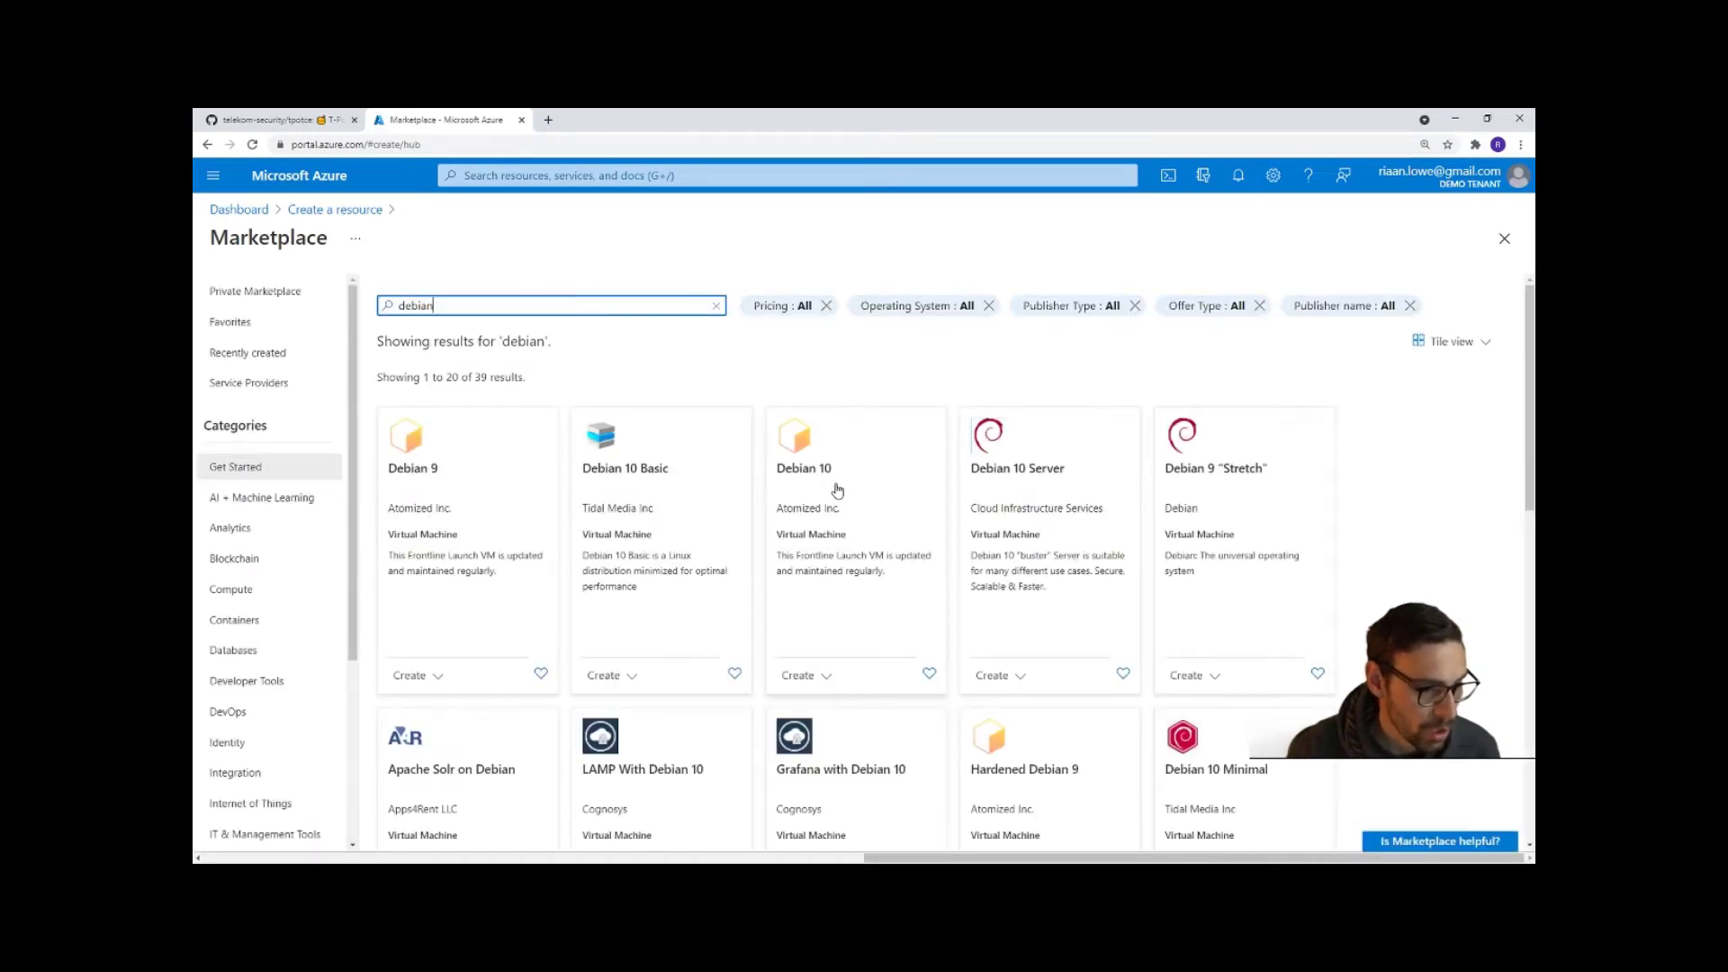
{"action": "left_click", "coordinate": [836, 489]}
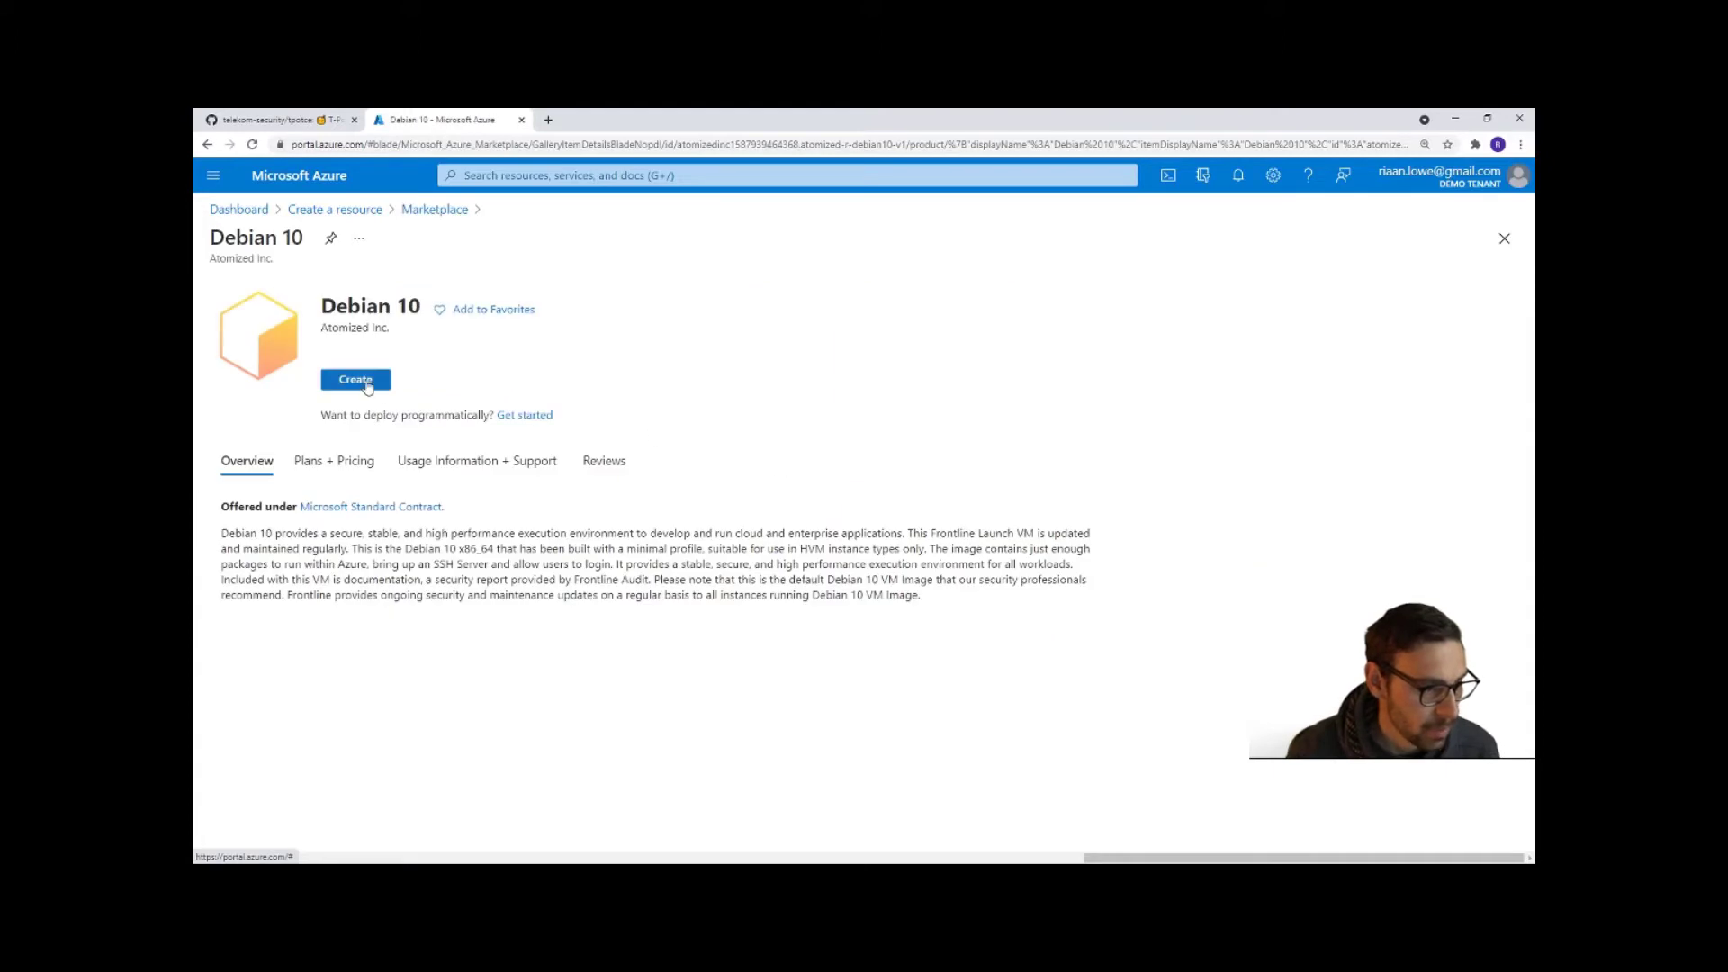
{"action": "left_click", "coordinate": [367, 385]}
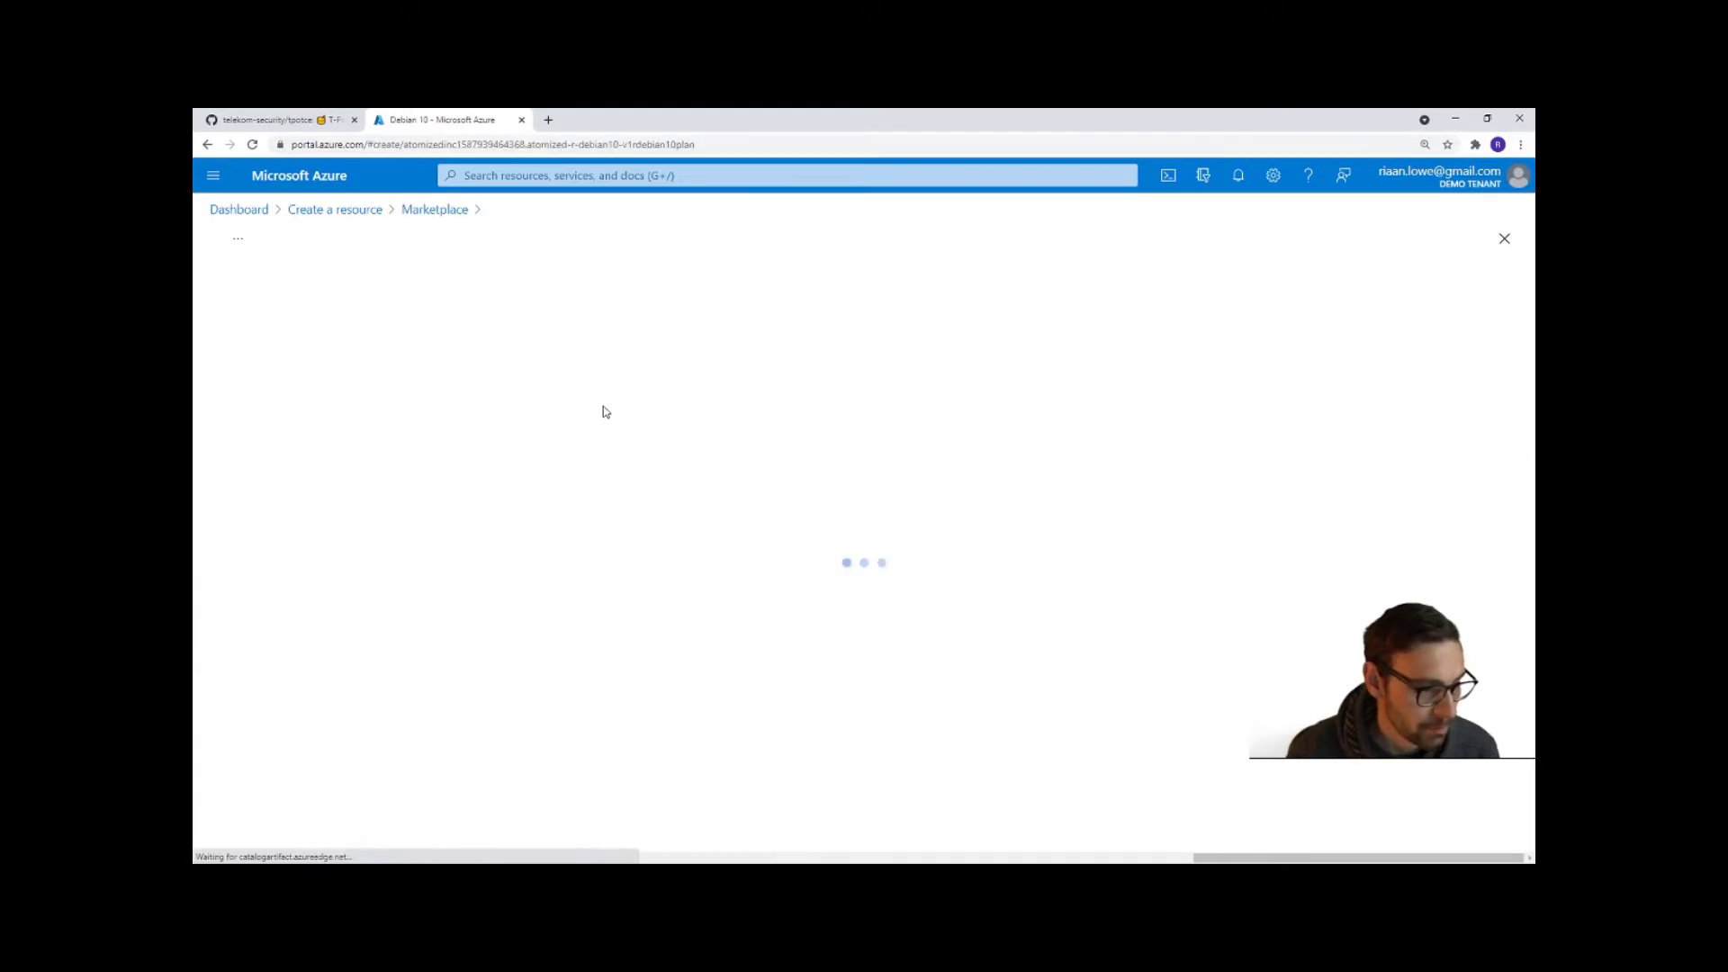
- Assign the virtual machine to the OSINT resource group and name it TPOT-VM
{"action": "scroll", "coordinate": [594, 411], "scroll_direction": "down", "scroll_amount": 2}
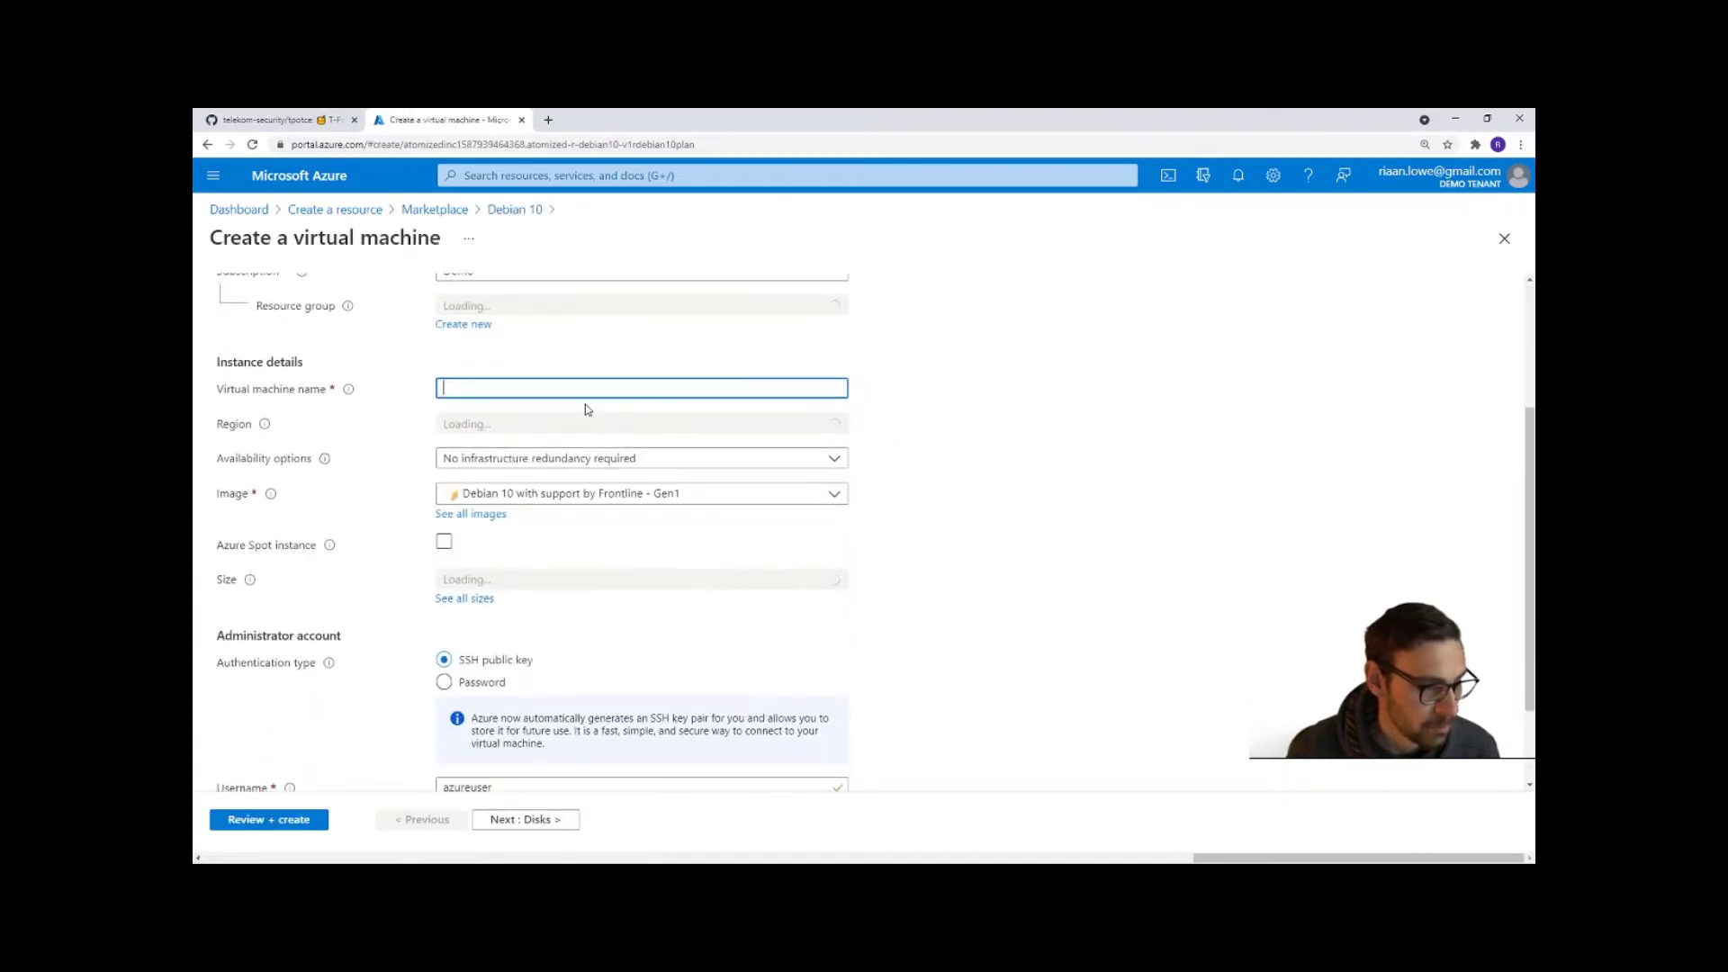
{"action": "scroll", "coordinate": [490, 355], "scroll_direction": "up", "scroll_amount": 2}
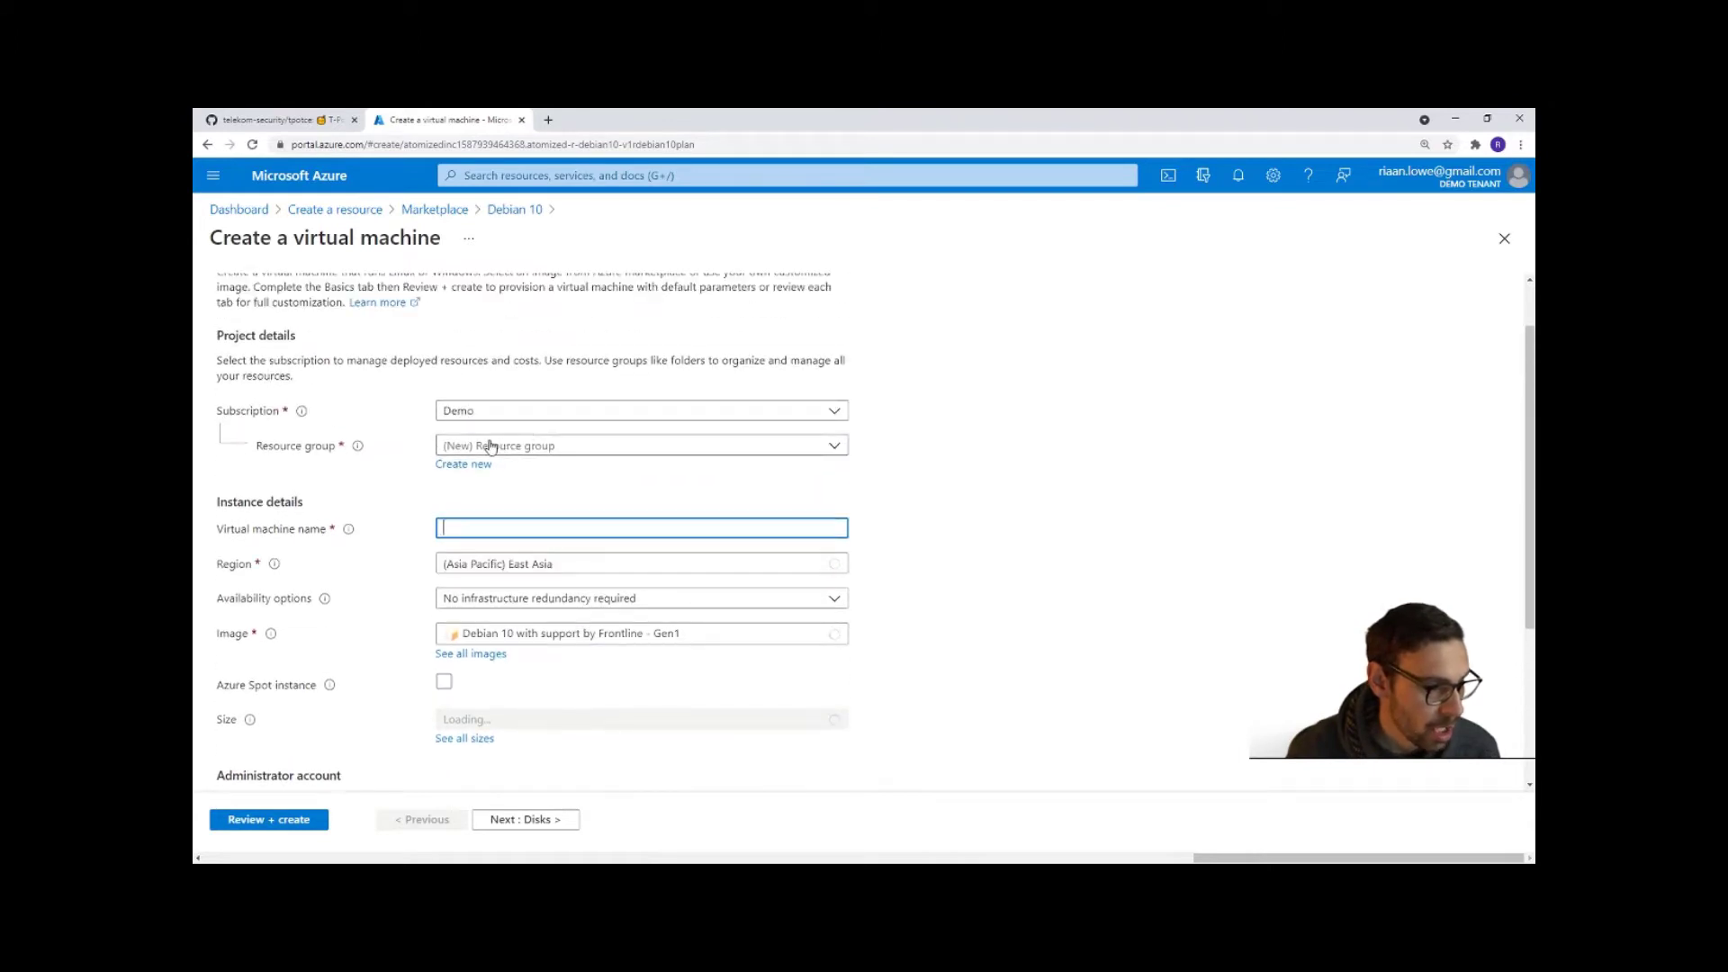
{"action": "left_click", "coordinate": [555, 447]}
{"action": "left_click", "coordinate": [540, 815]}
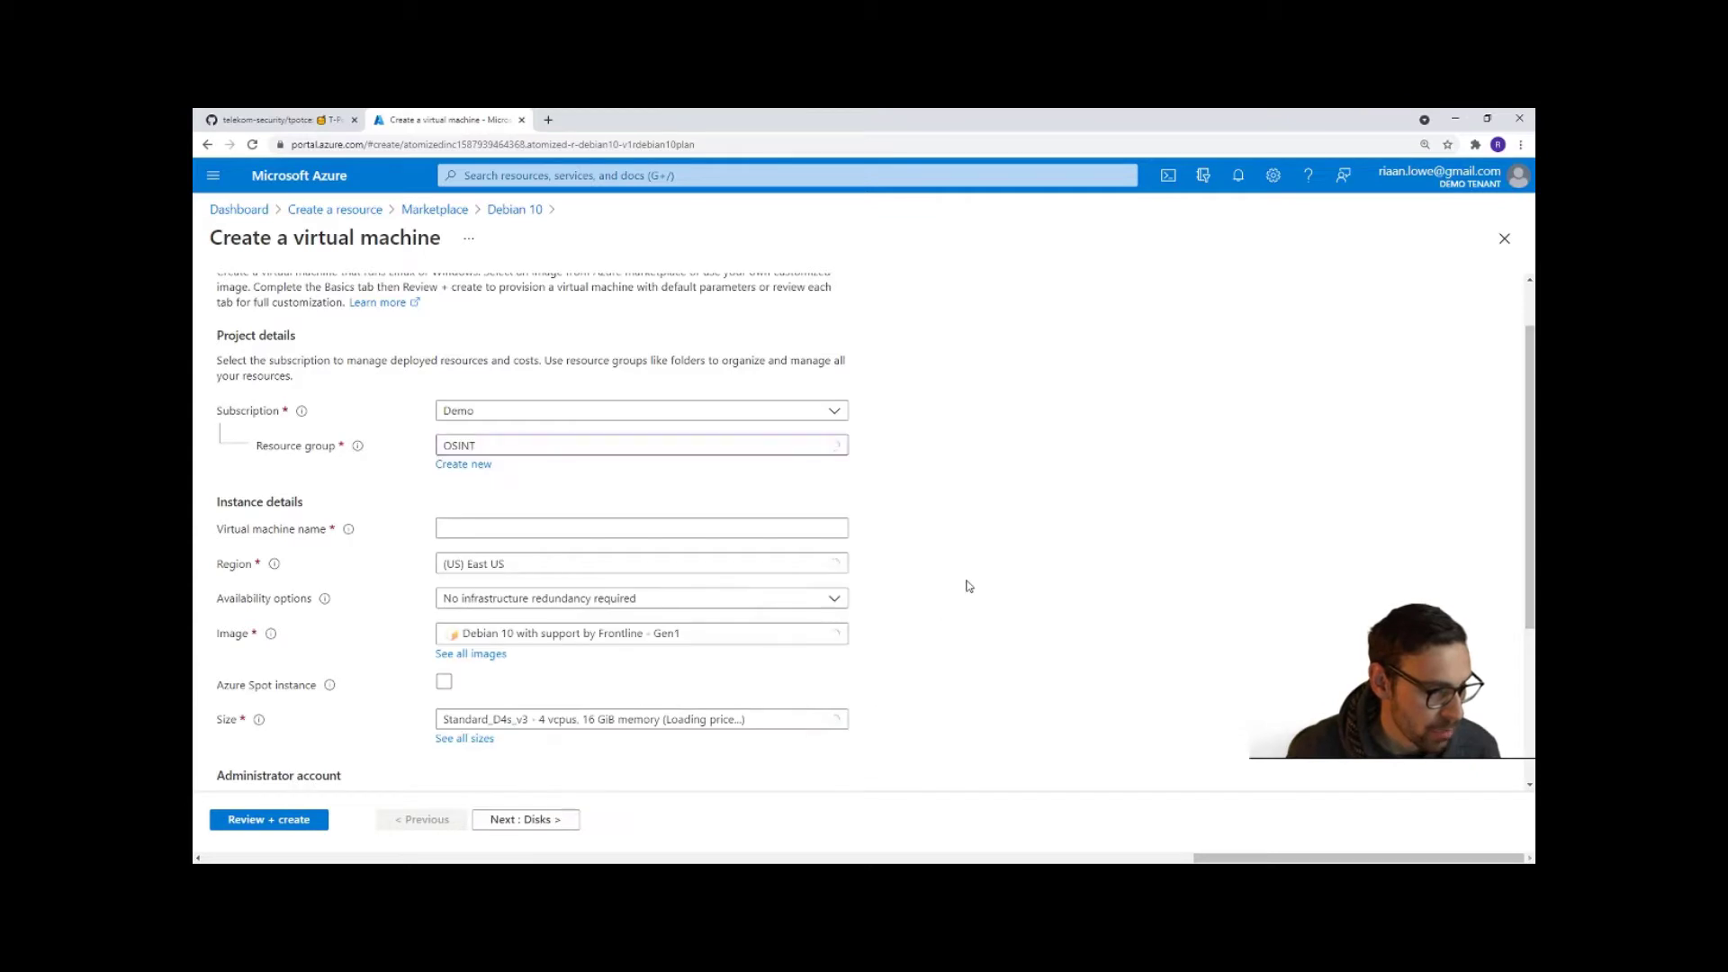
{"action": "scroll", "coordinate": [539, 504], "scroll_direction": "down", "scroll_amount": 1}
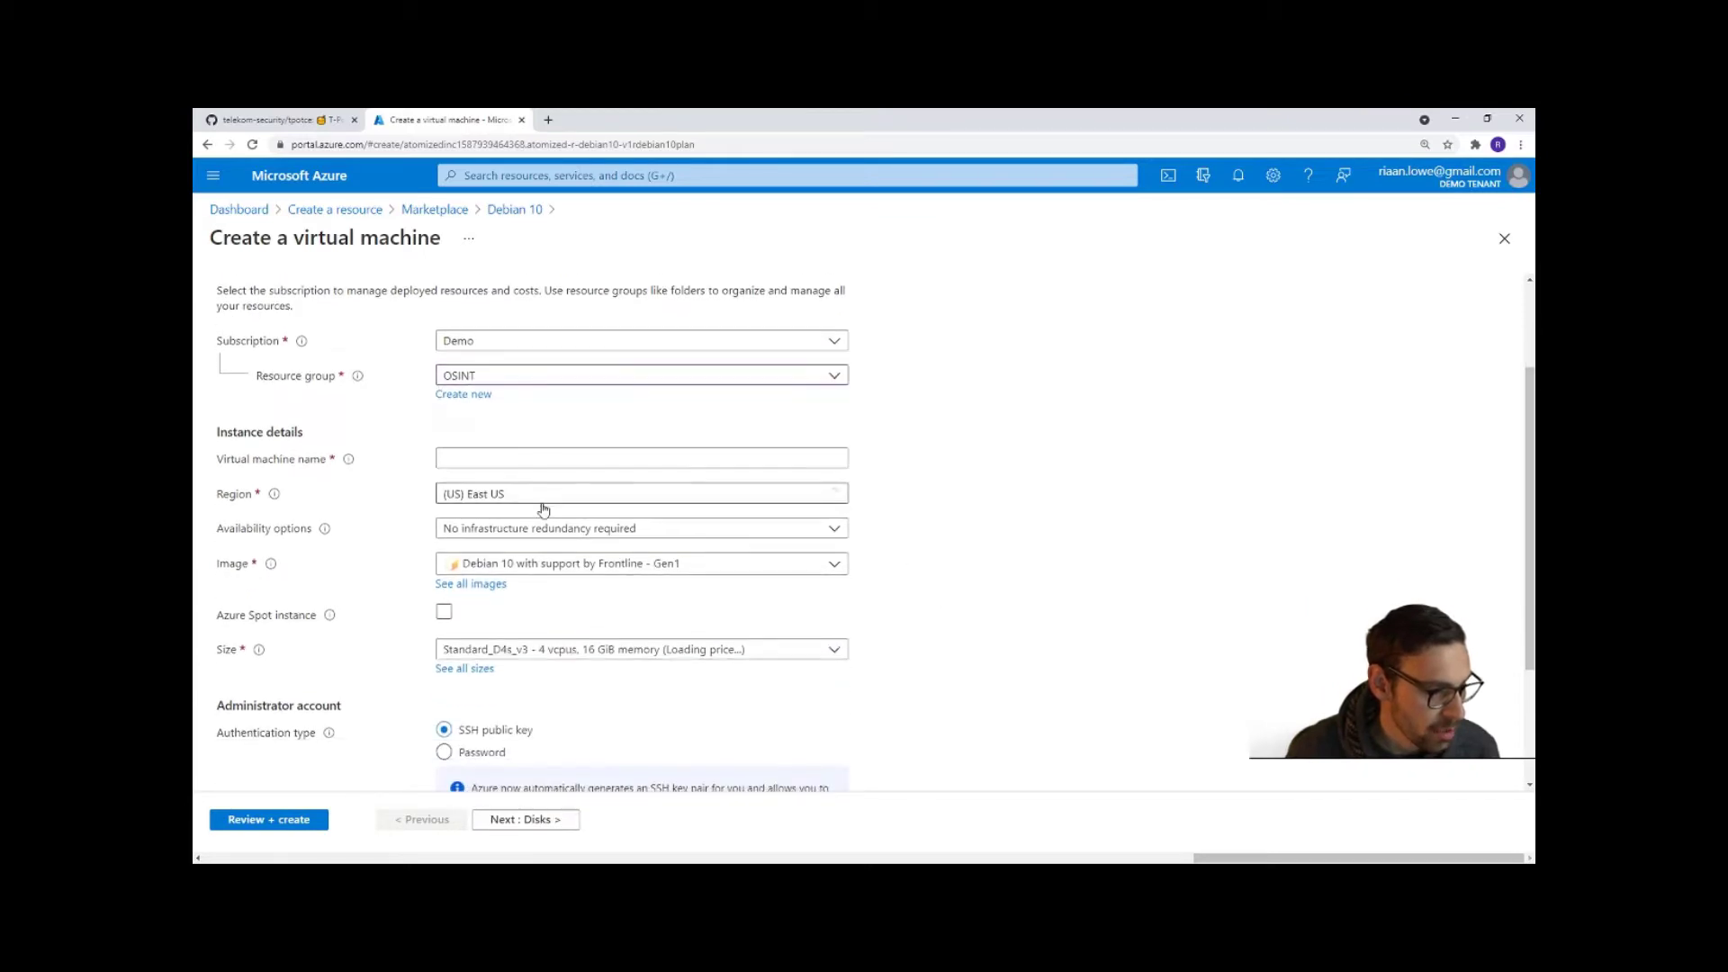
{"action": "left_click", "coordinate": [494, 465]}
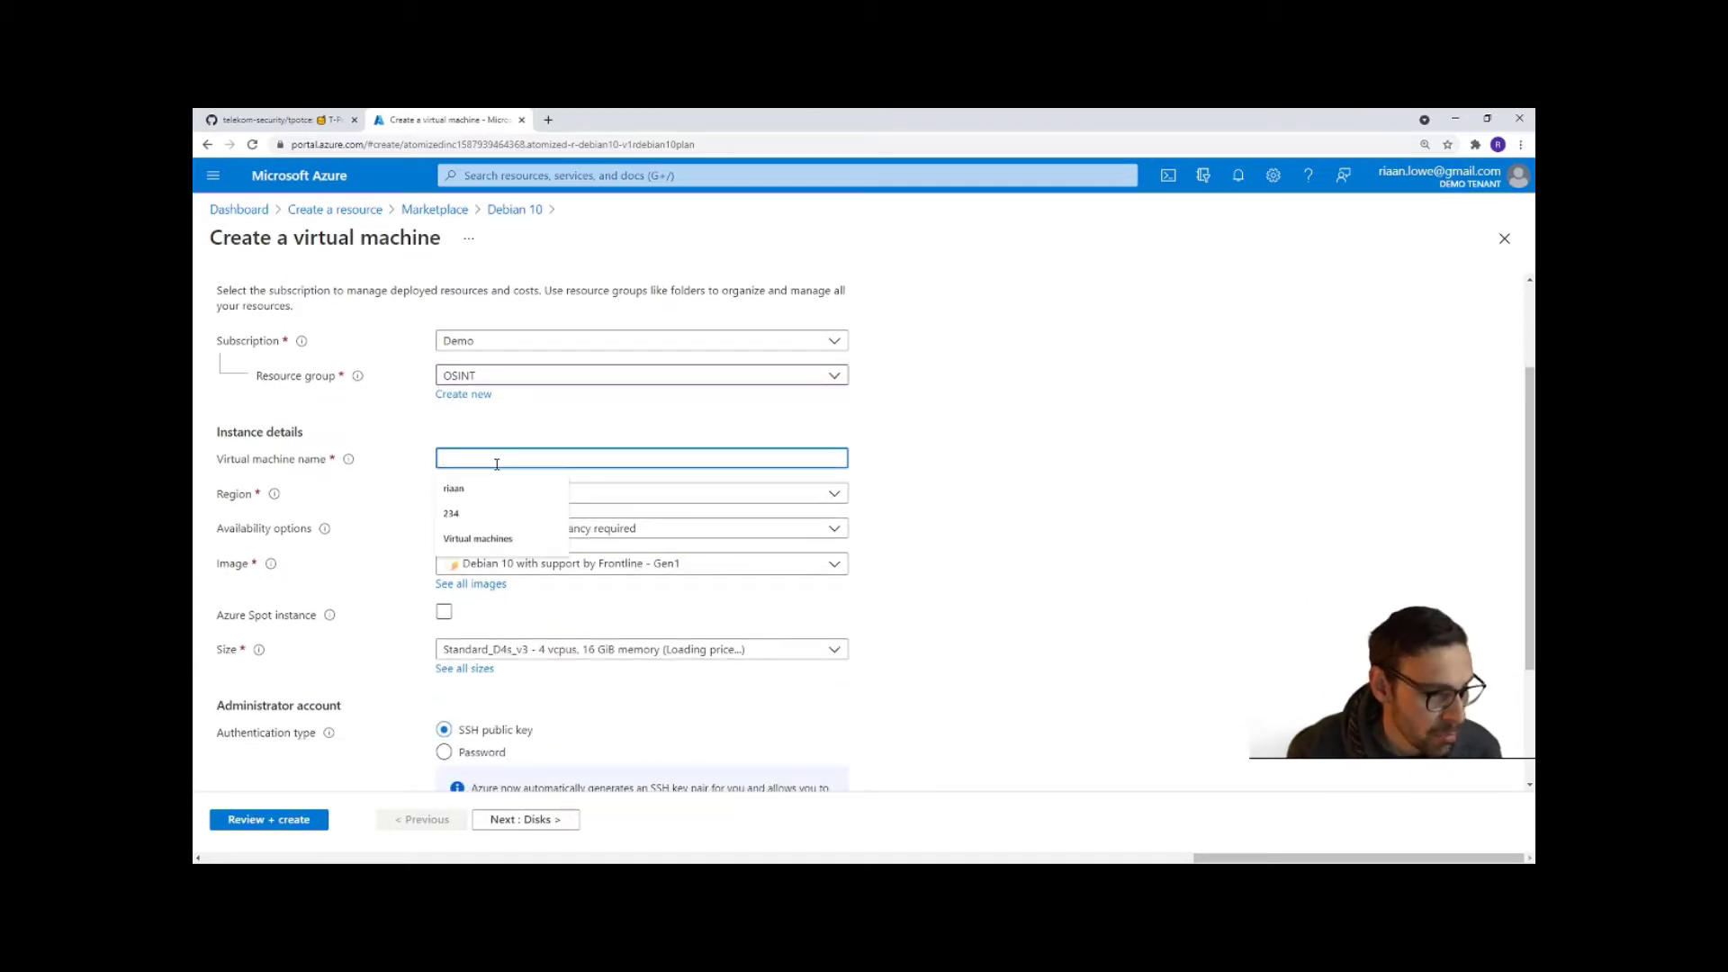
{"action": "type", "text": "TPOT"}
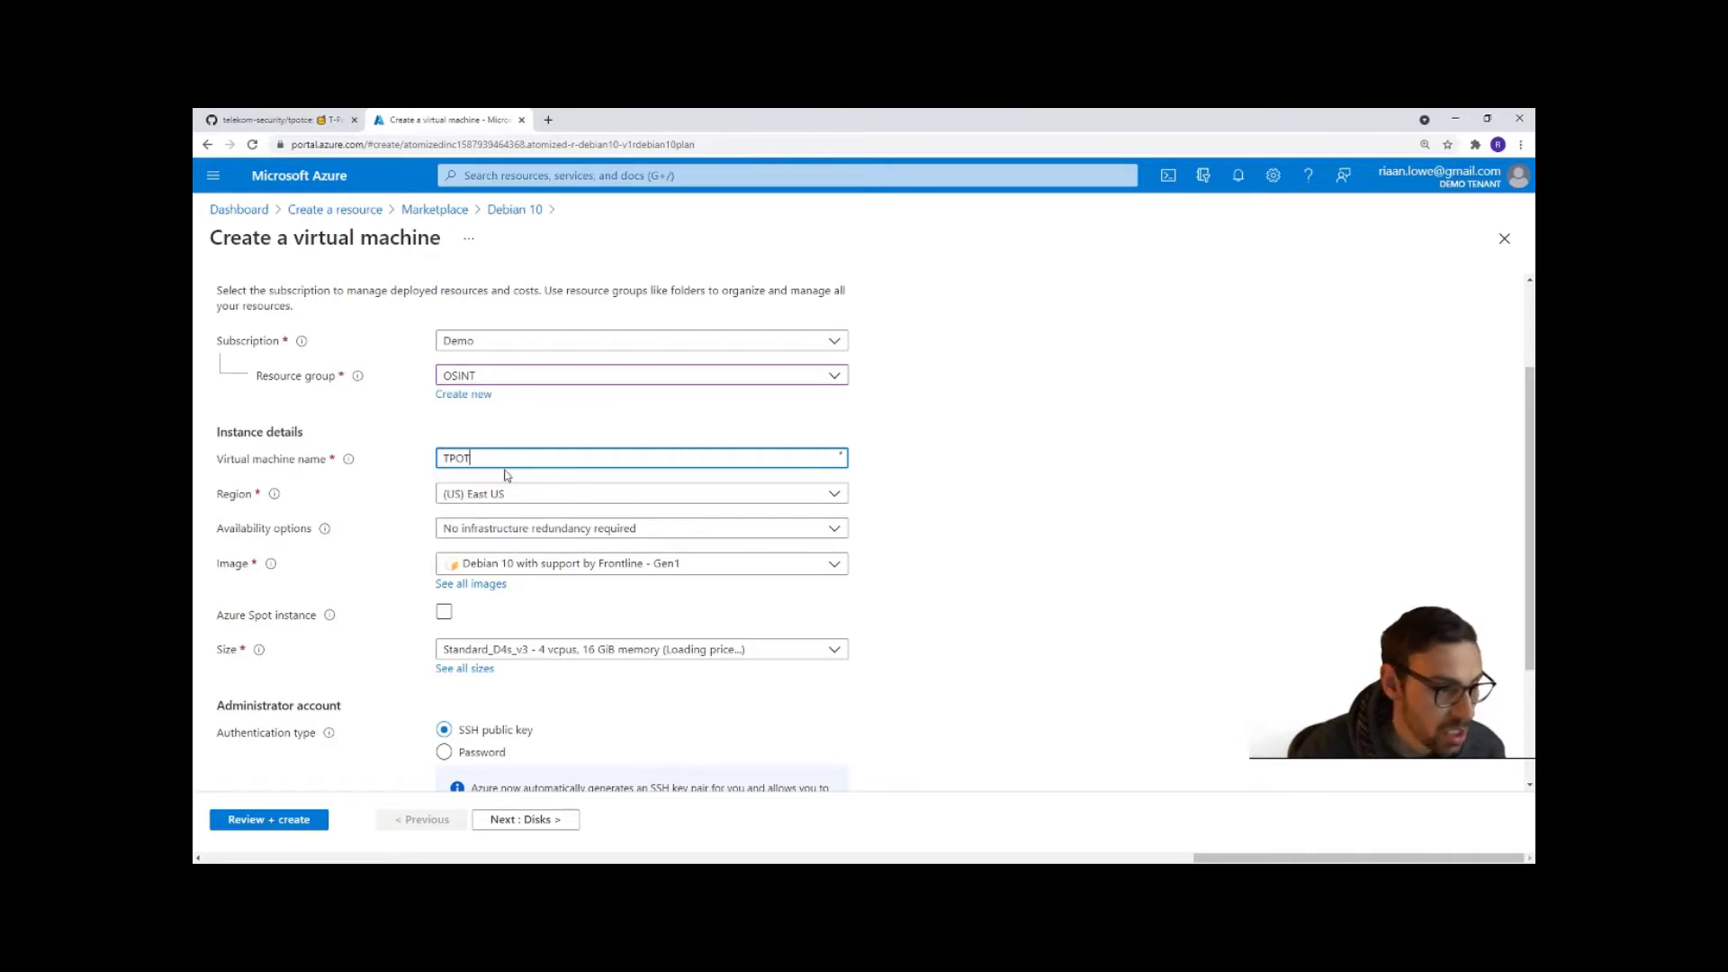
{"action": "type", "text": "-VM"}
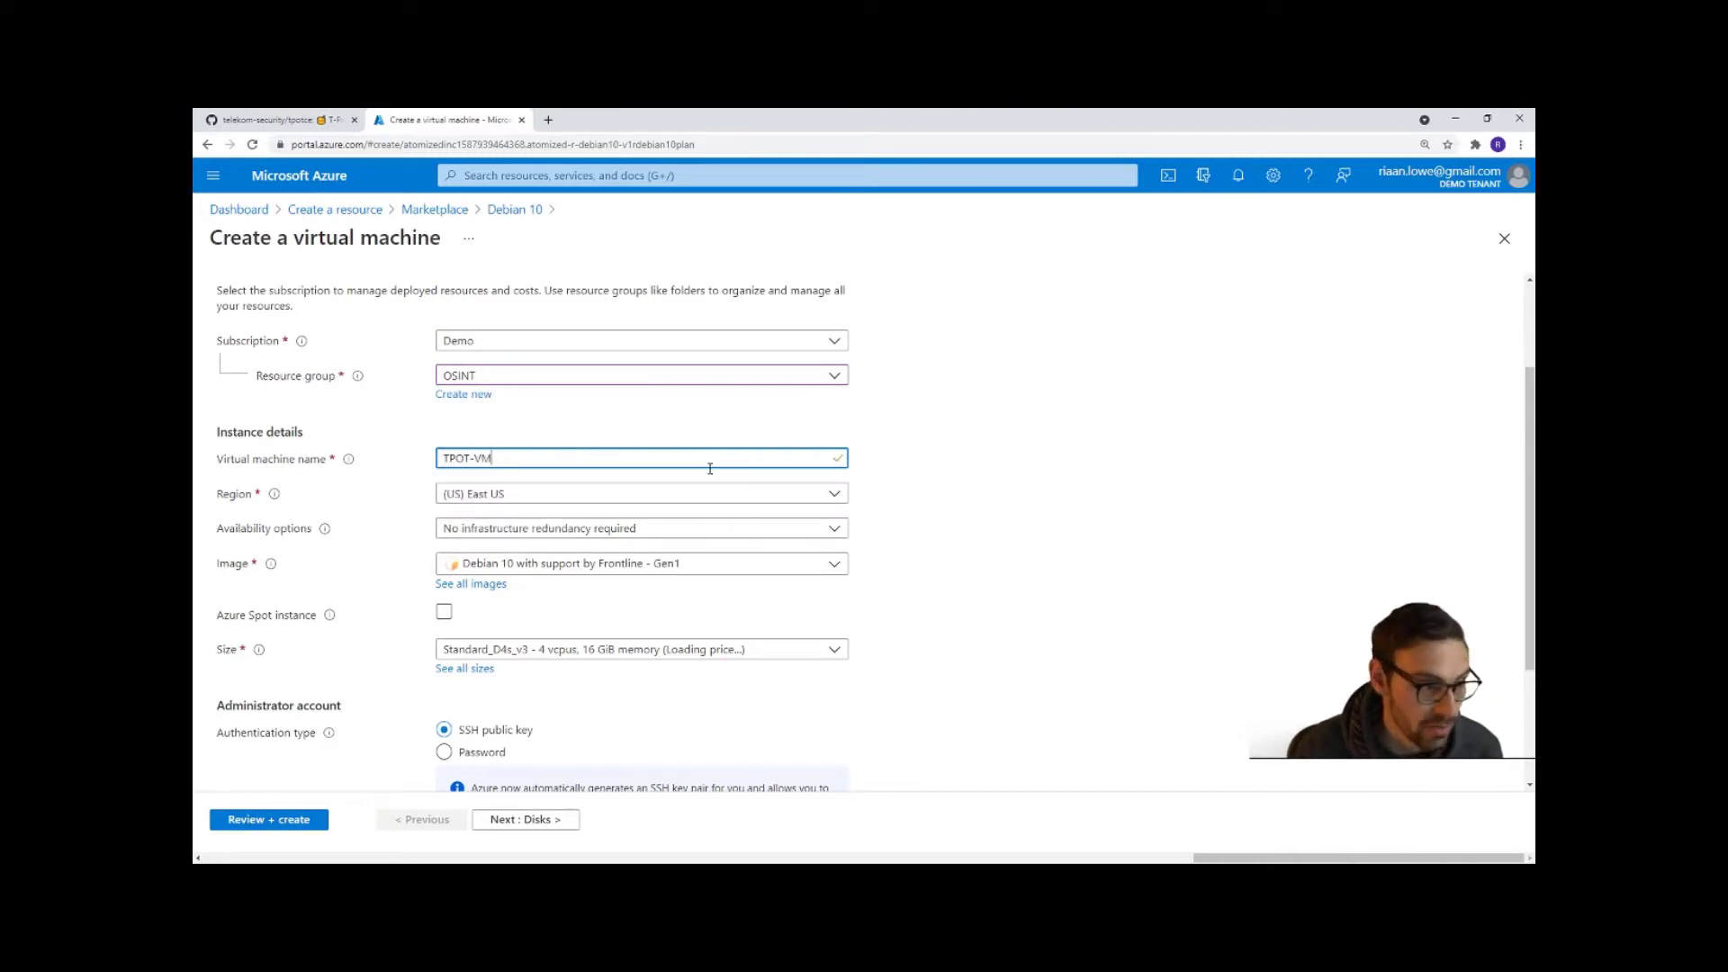
{"action": "key", "text": "Tab"}
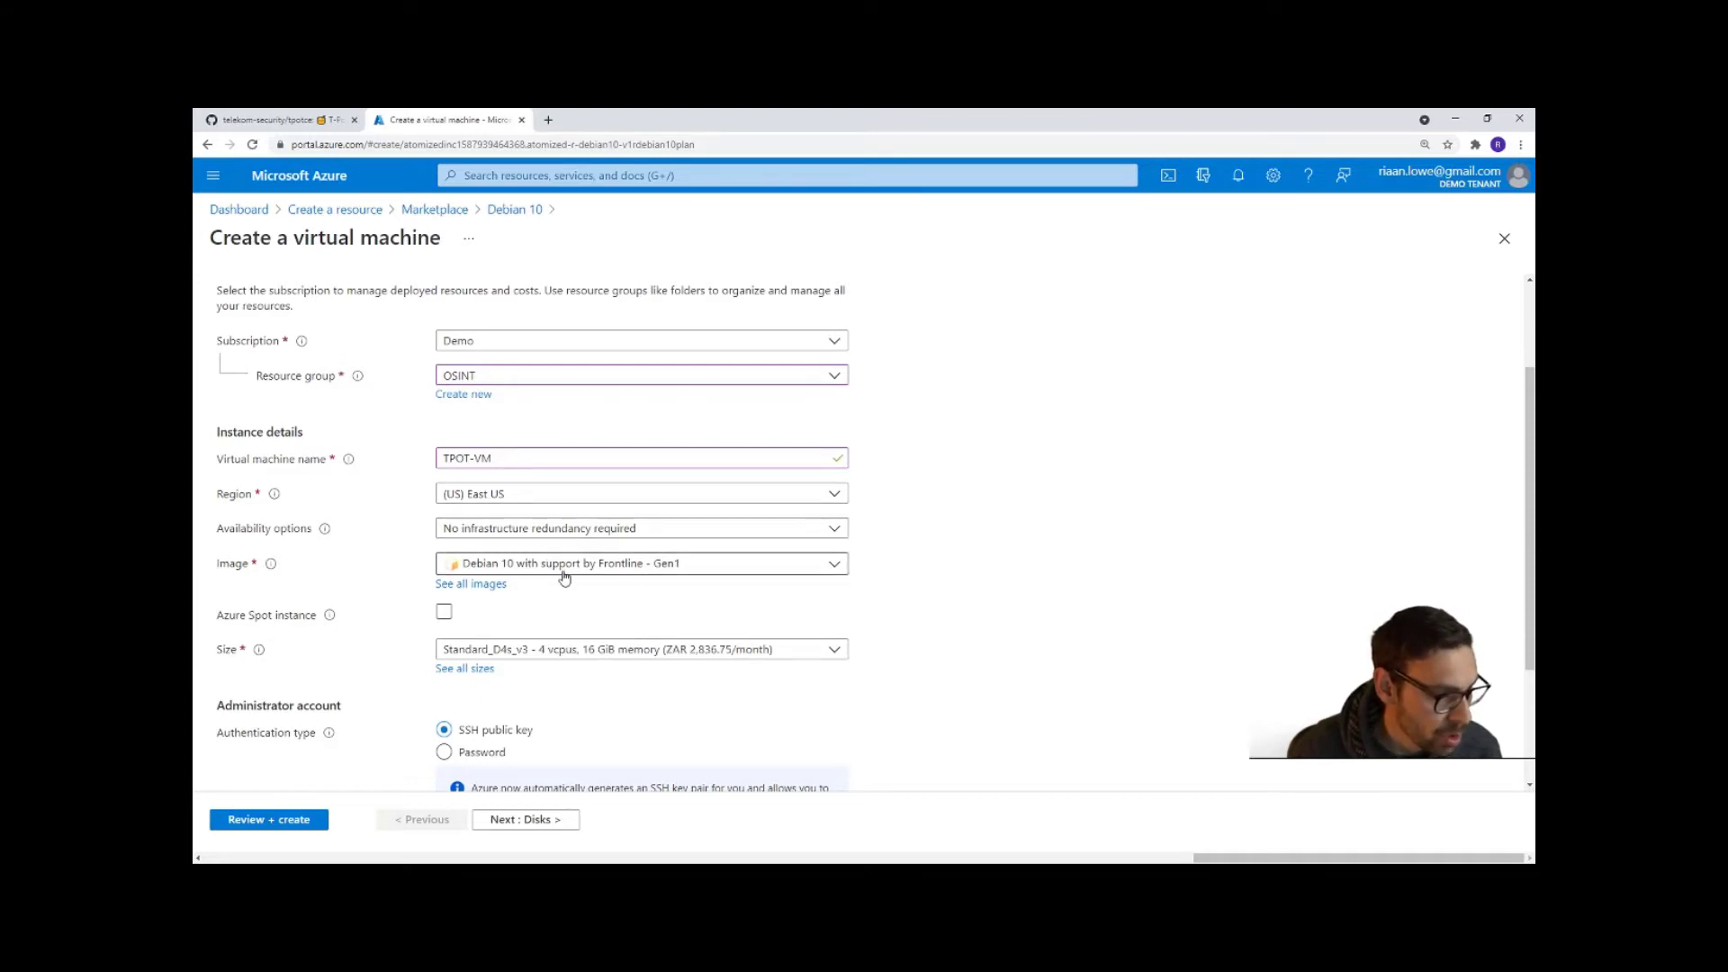
- Choose the Standard_D4s_v3 size with 4 vcpus and 16 GiB memory for the virtual machine
{"action": "scroll", "coordinate": [540, 580], "scroll_direction": "down", "scroll_amount": 1}
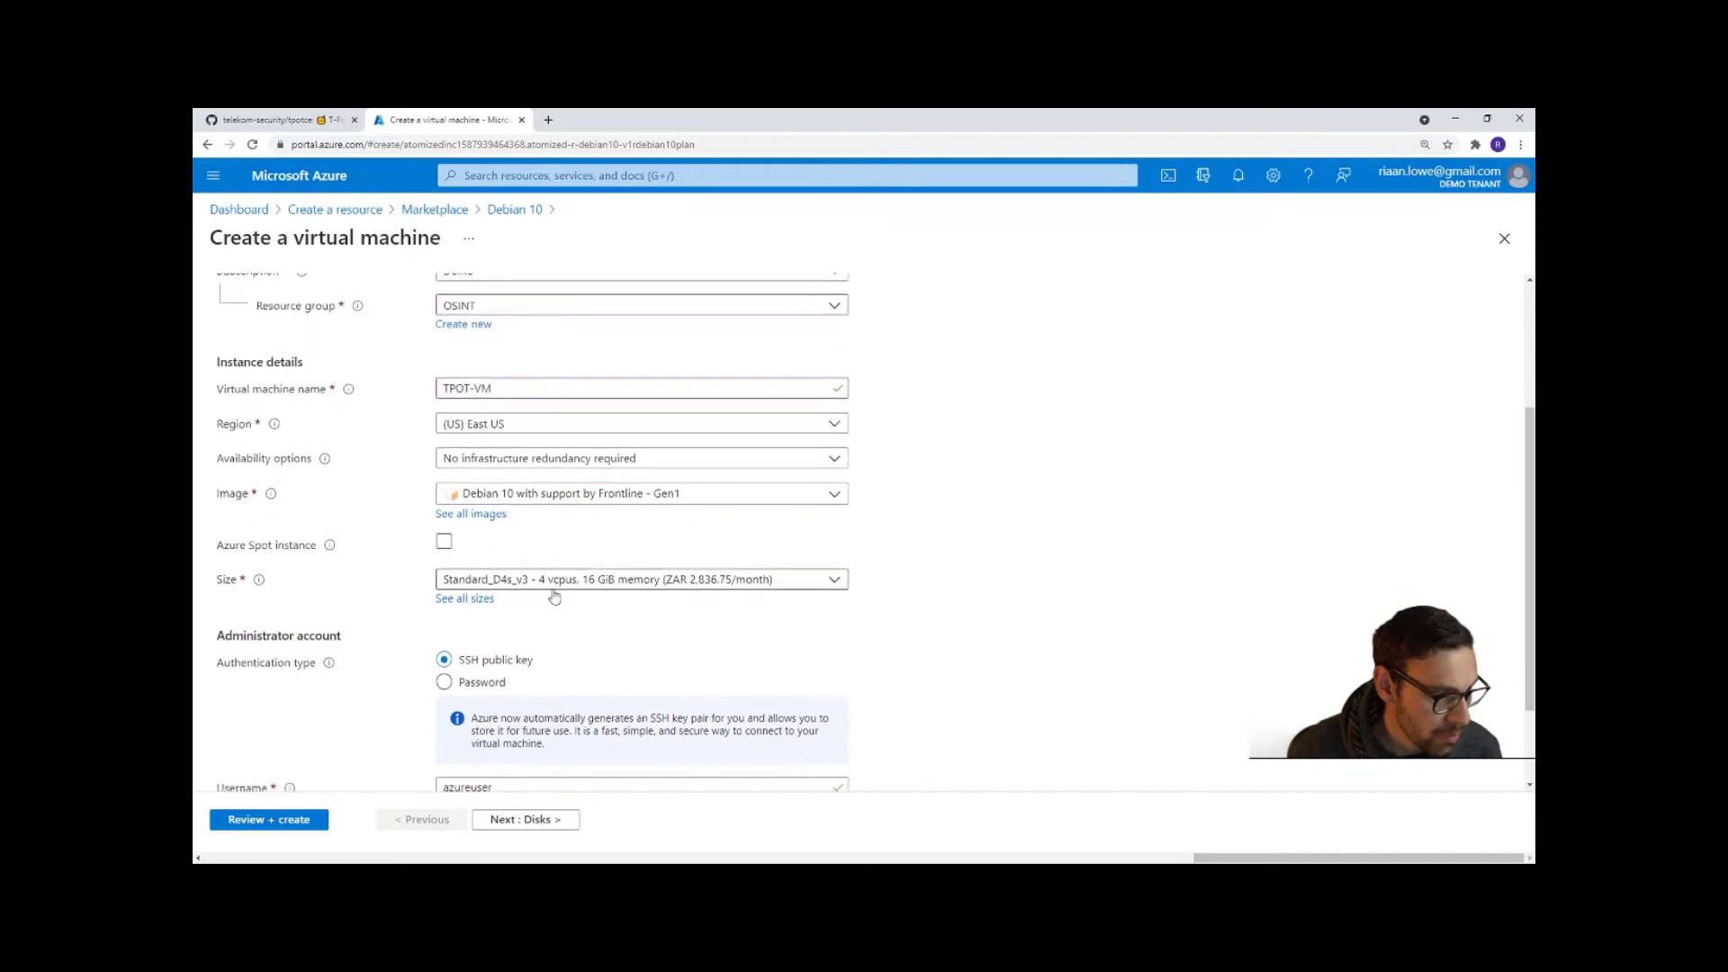
{"action": "left_click", "coordinate": [567, 580]}
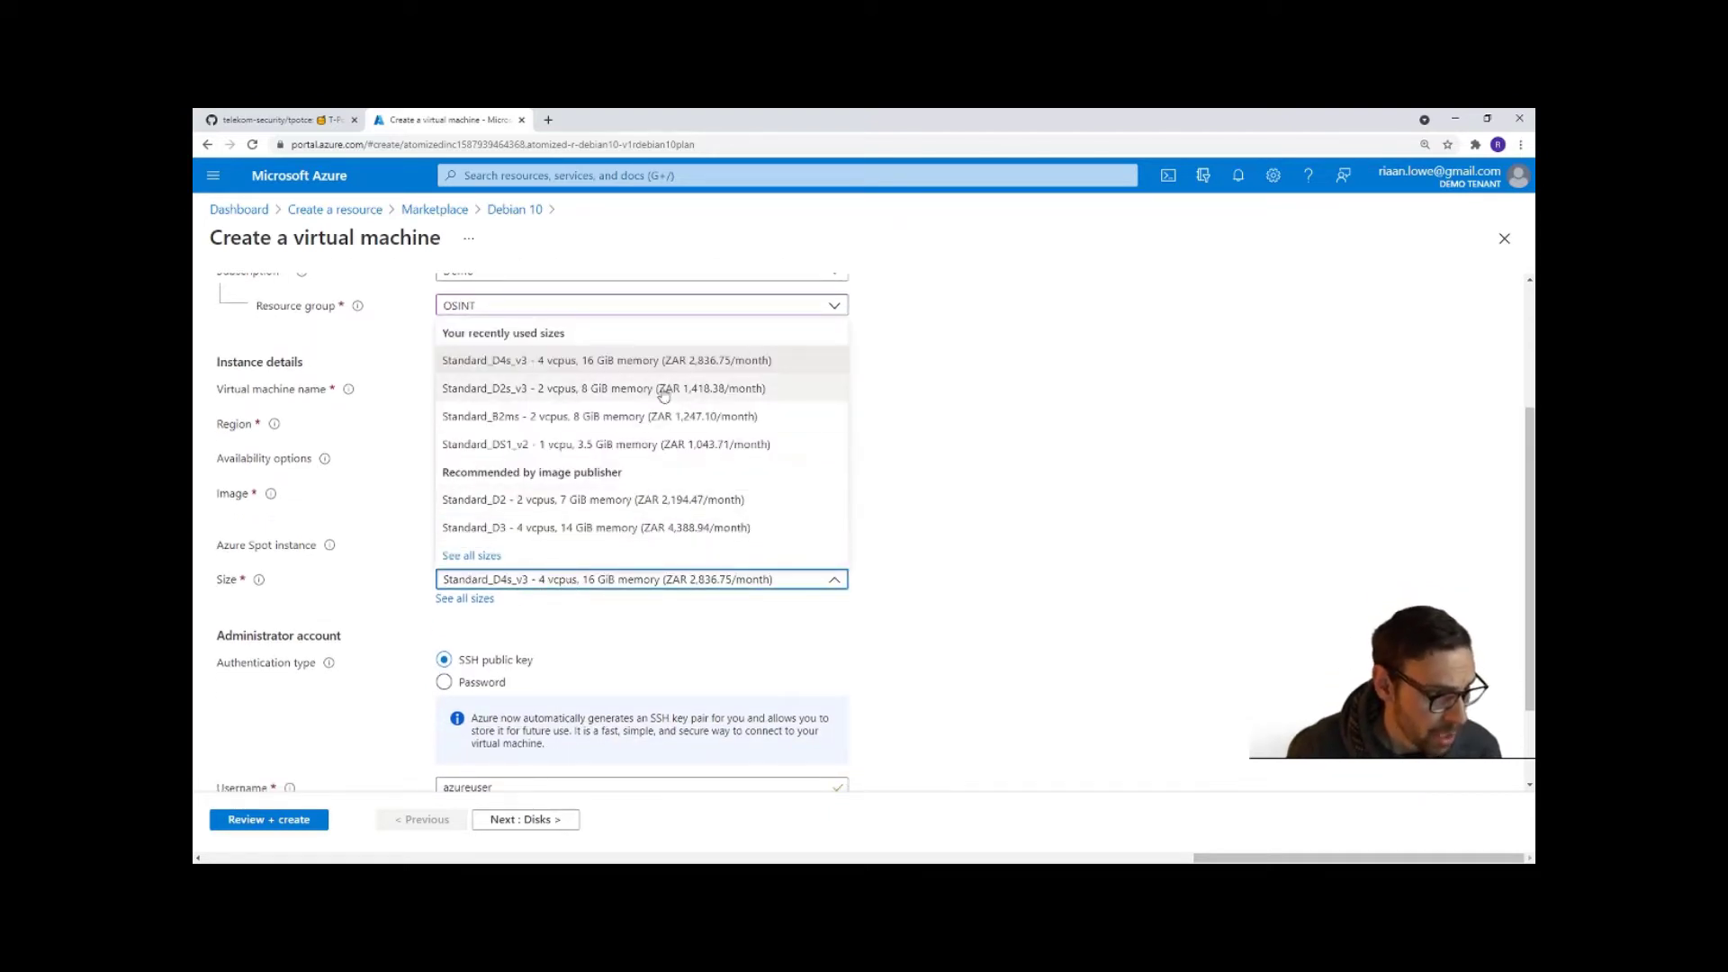
{"action": "left_click", "coordinate": [608, 363]}
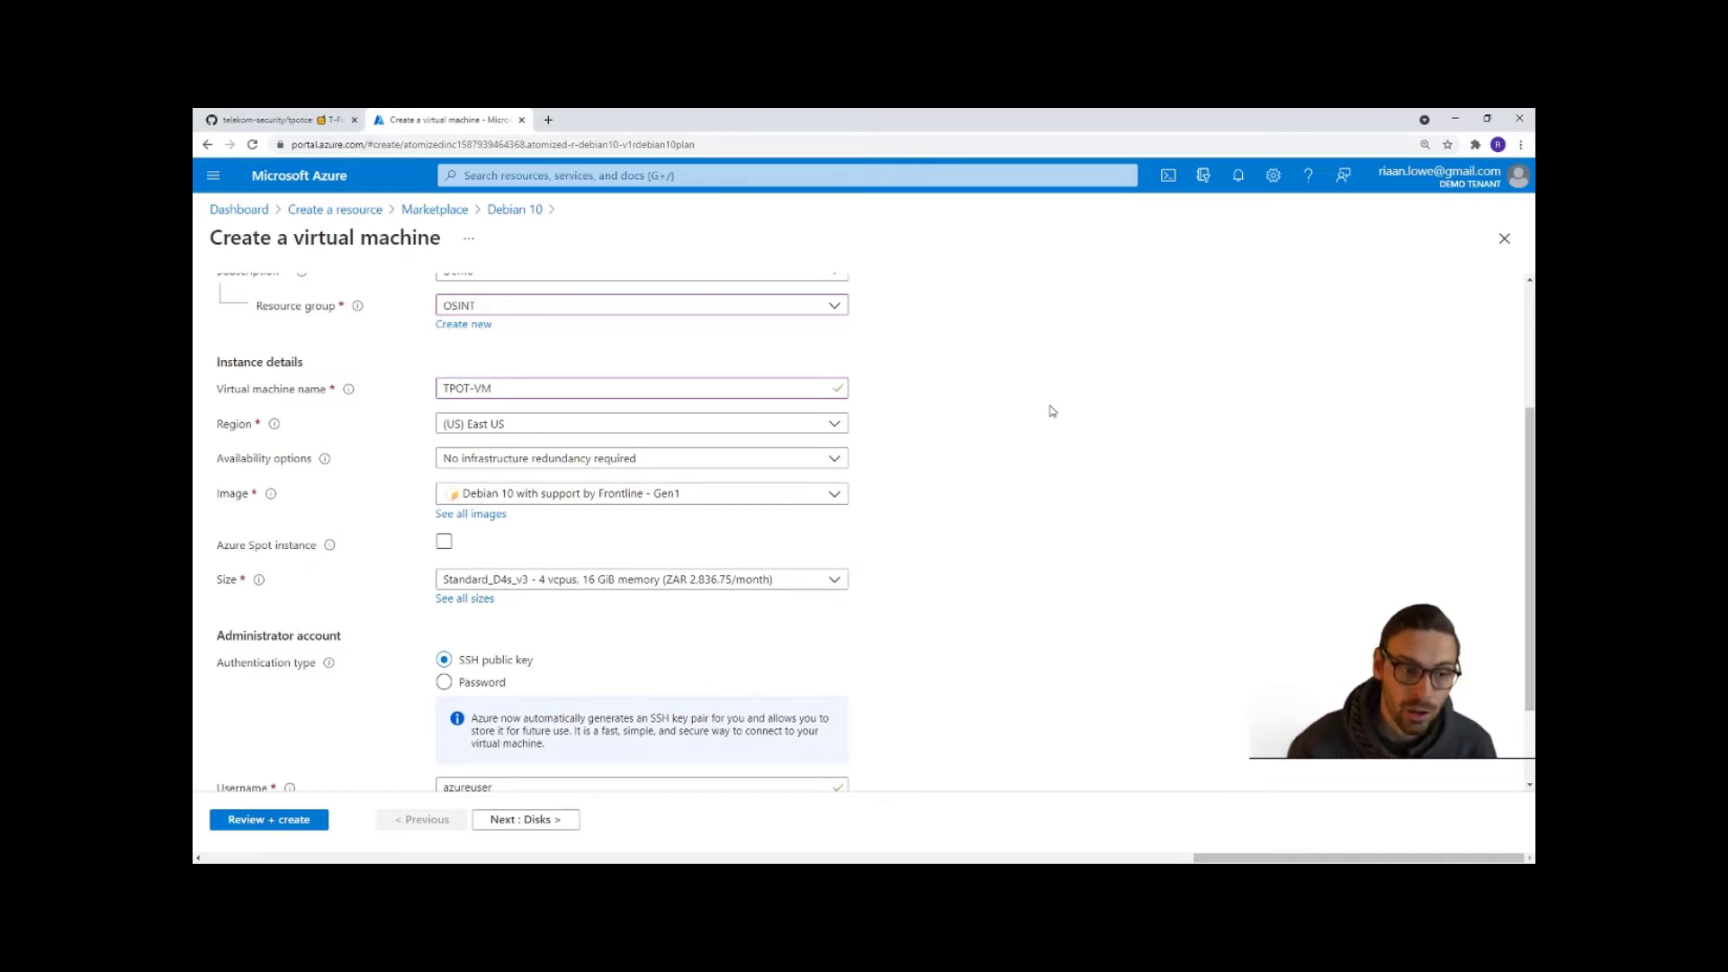
- Set the administrator account to password authentication and enter the administrator's username
{"action": "scroll", "coordinate": [1026, 446], "scroll_direction": "down", "scroll_amount": 1}
{"action": "left_click", "coordinate": [445, 566]}
{"action": "left_click", "coordinate": [572, 670]}
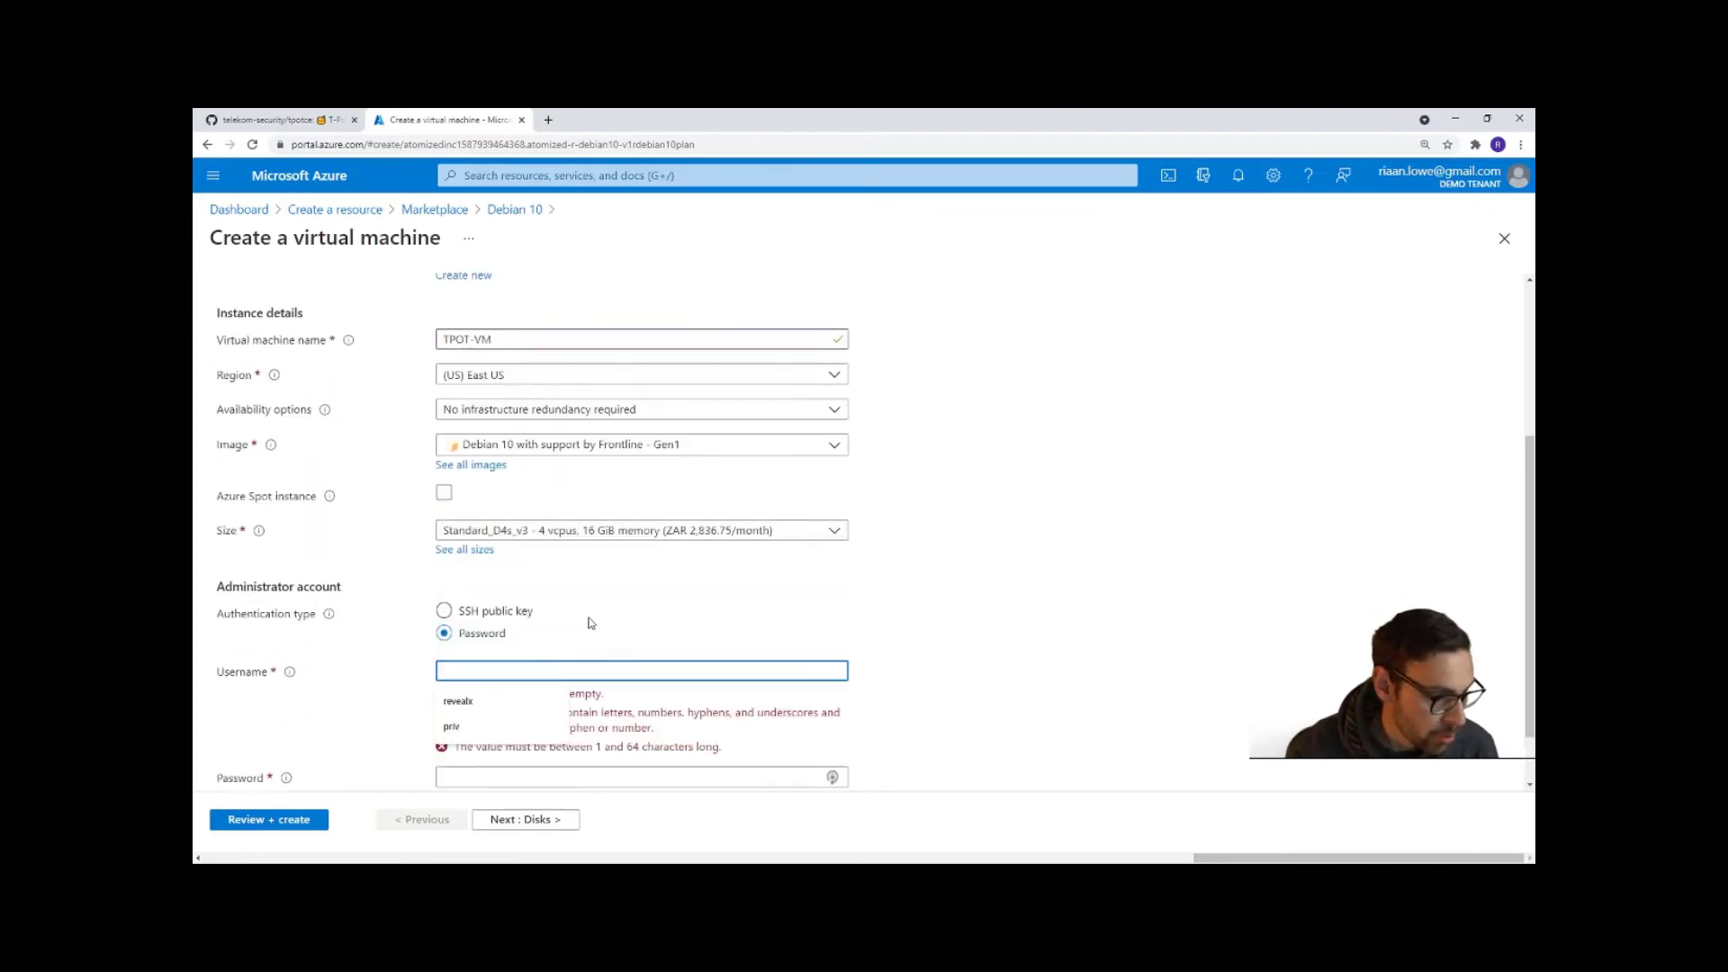
{"action": "scroll", "coordinate": [590, 621], "scroll_direction": "down", "scroll_amount": 1}
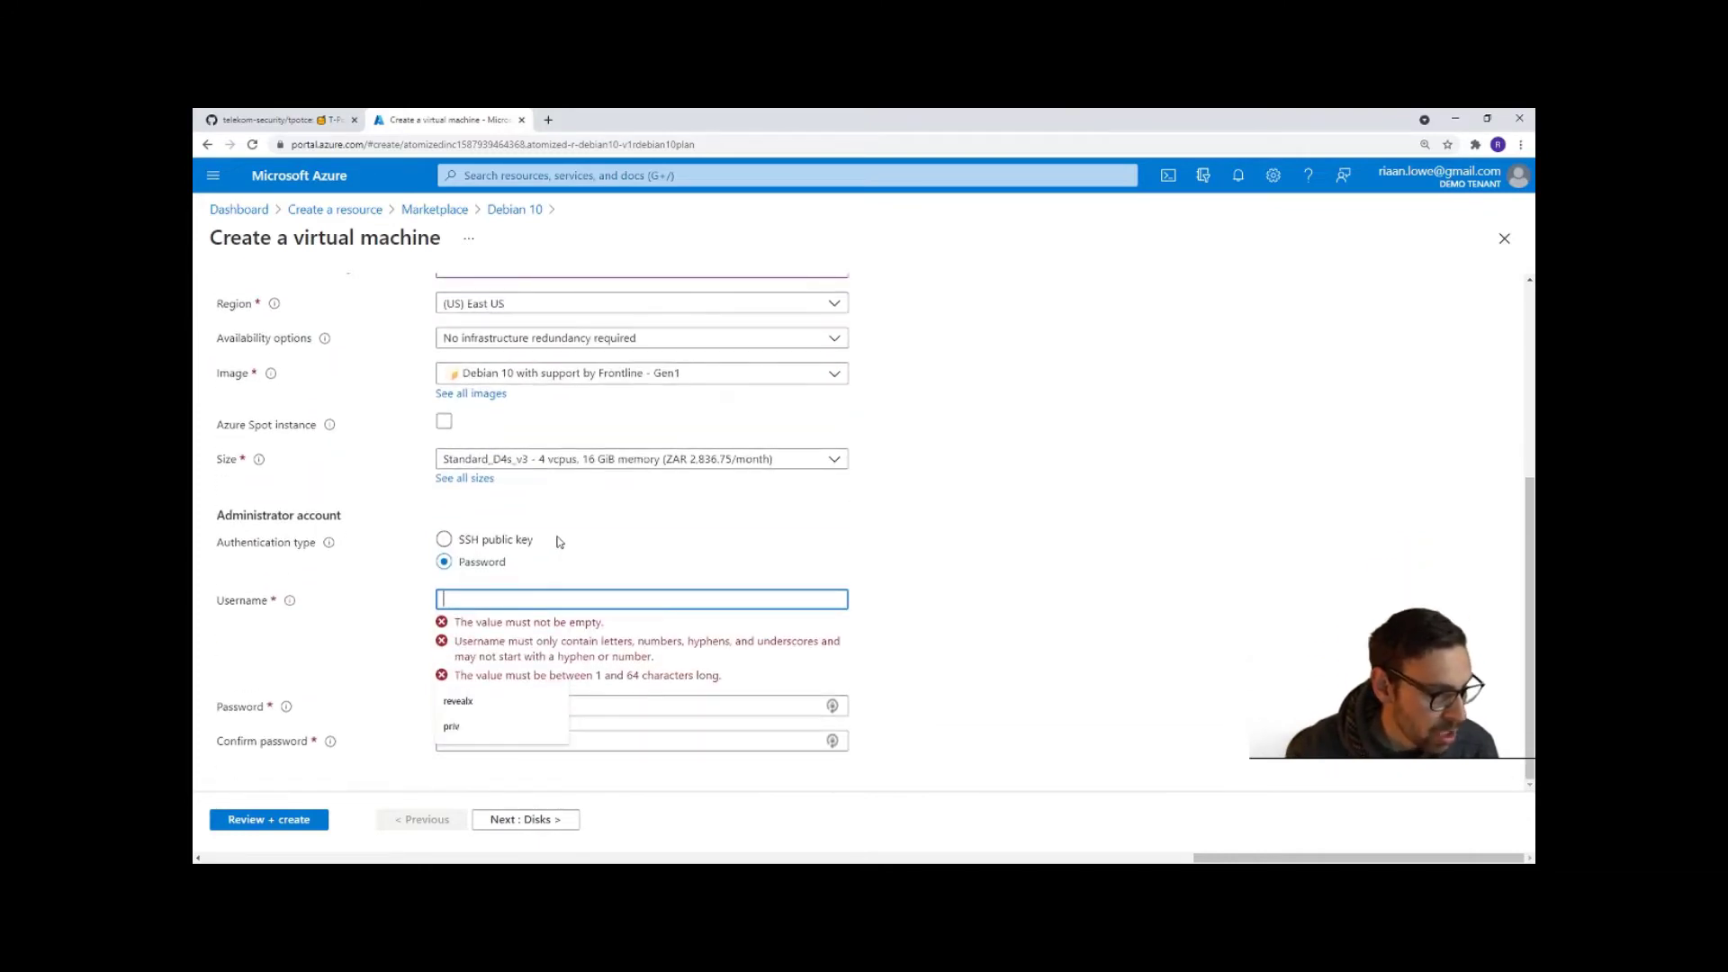
{"action": "left_click", "coordinate": [555, 595]}
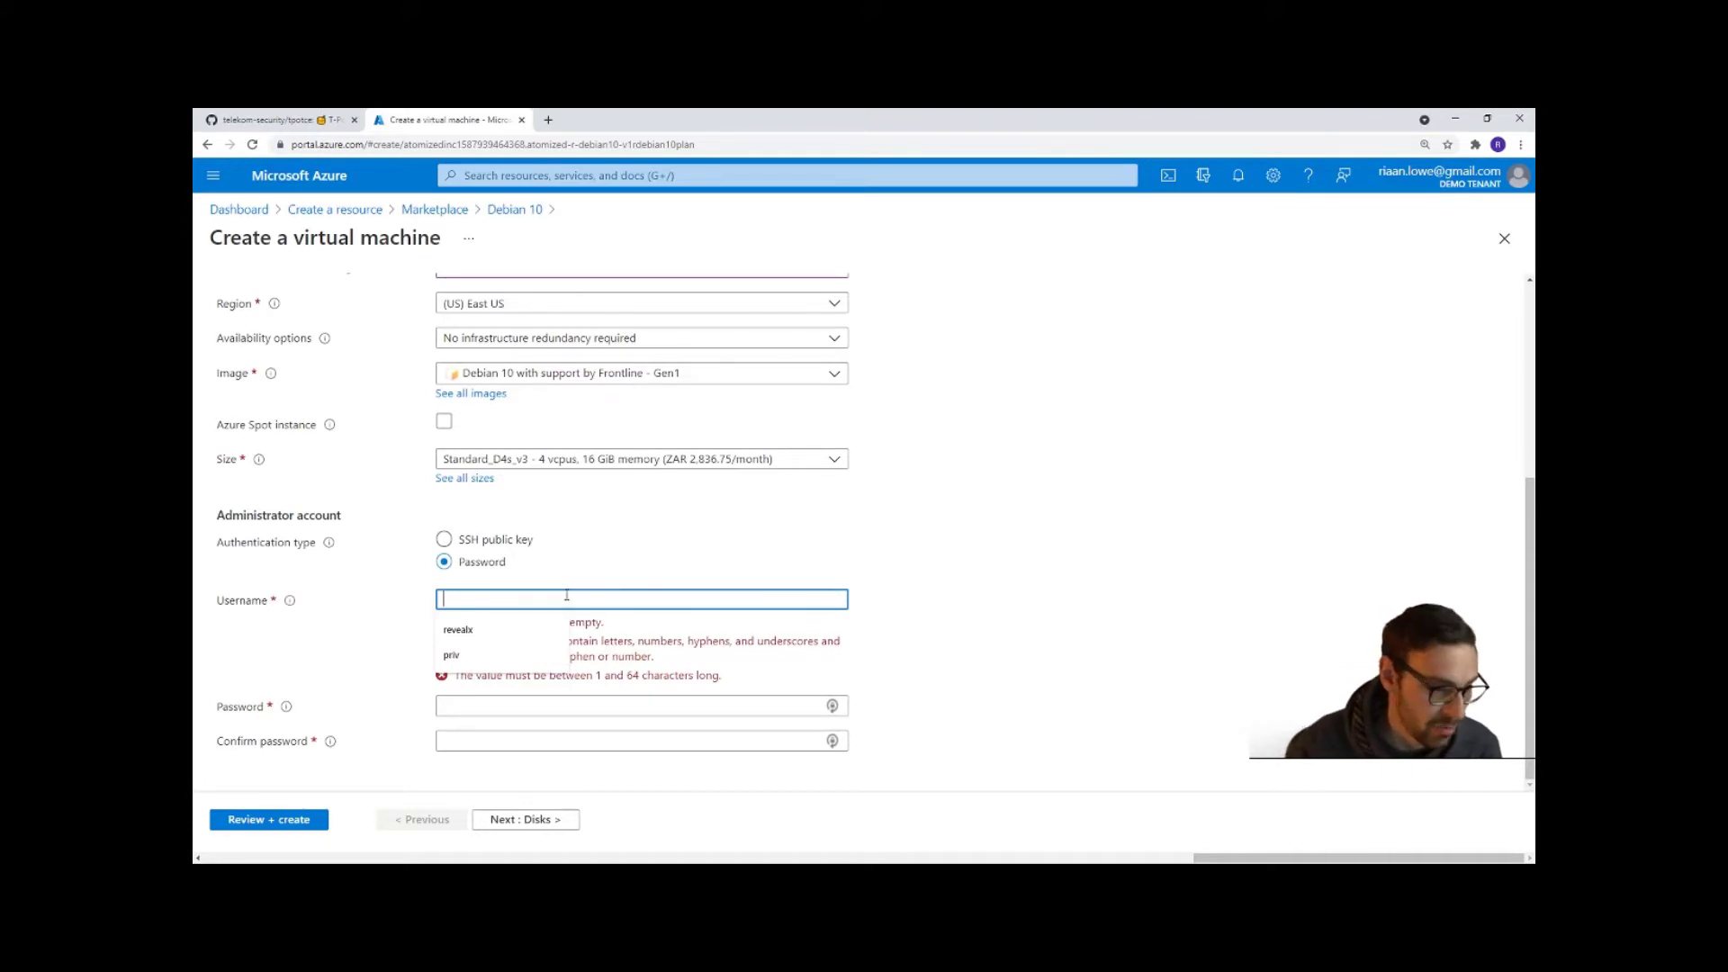
{"action": "type", "text": "riaan"}
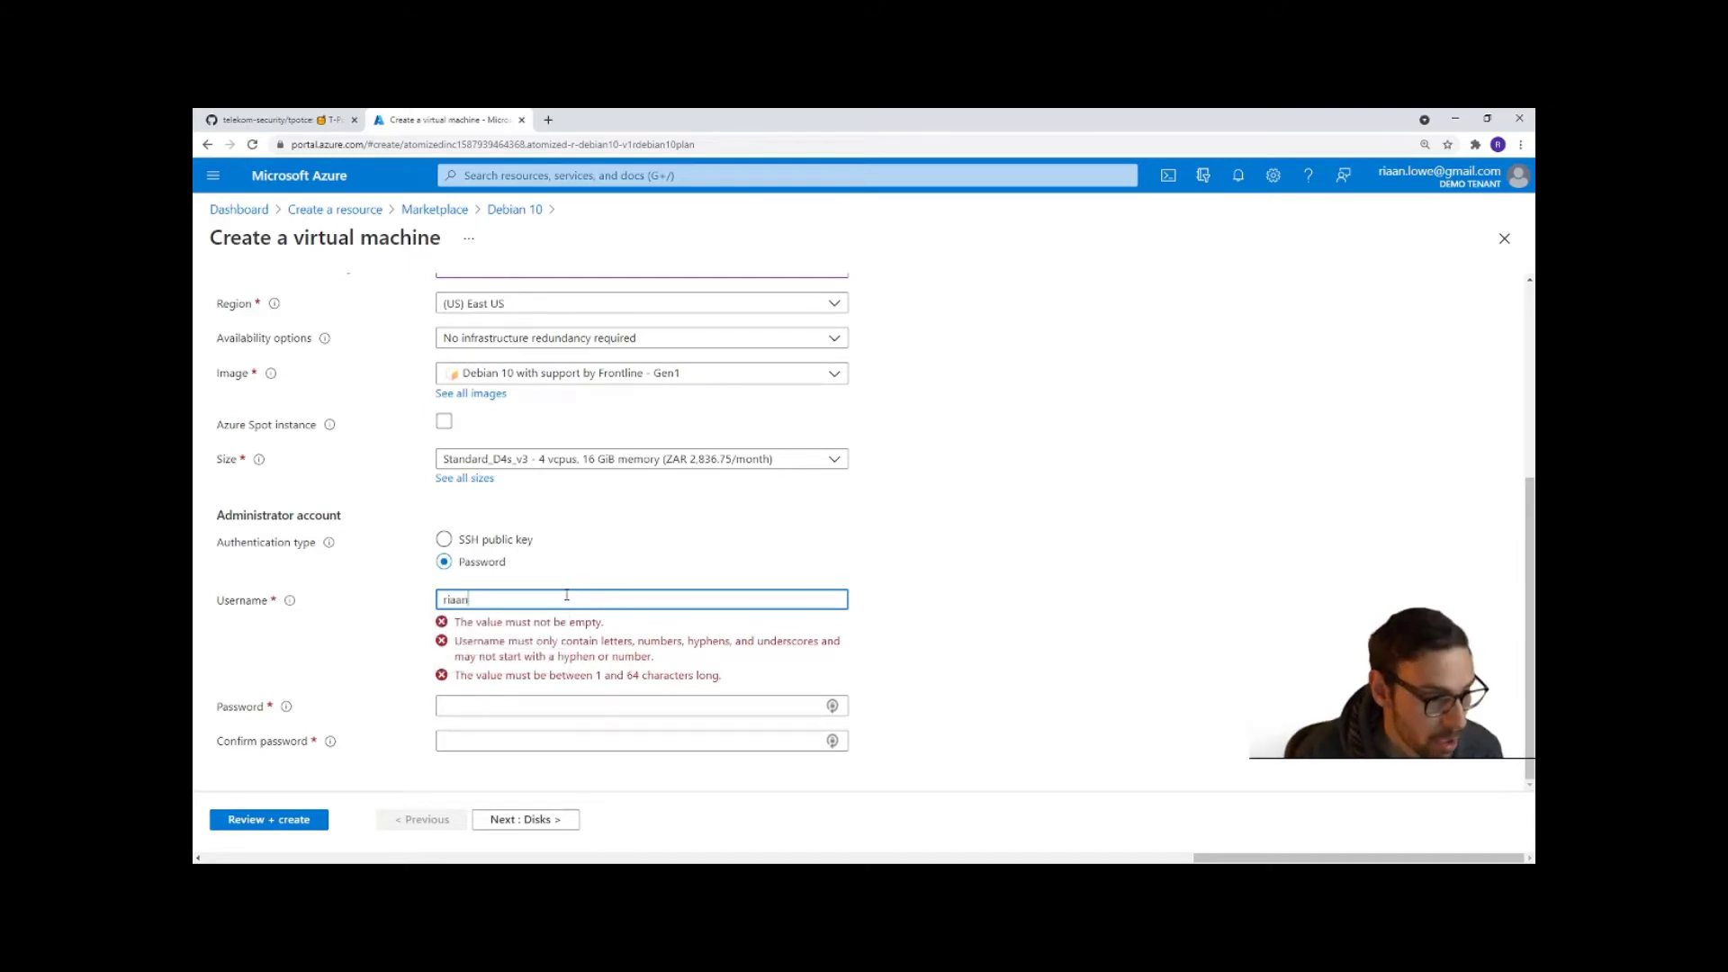
{"action": "key", "text": "Tab"}
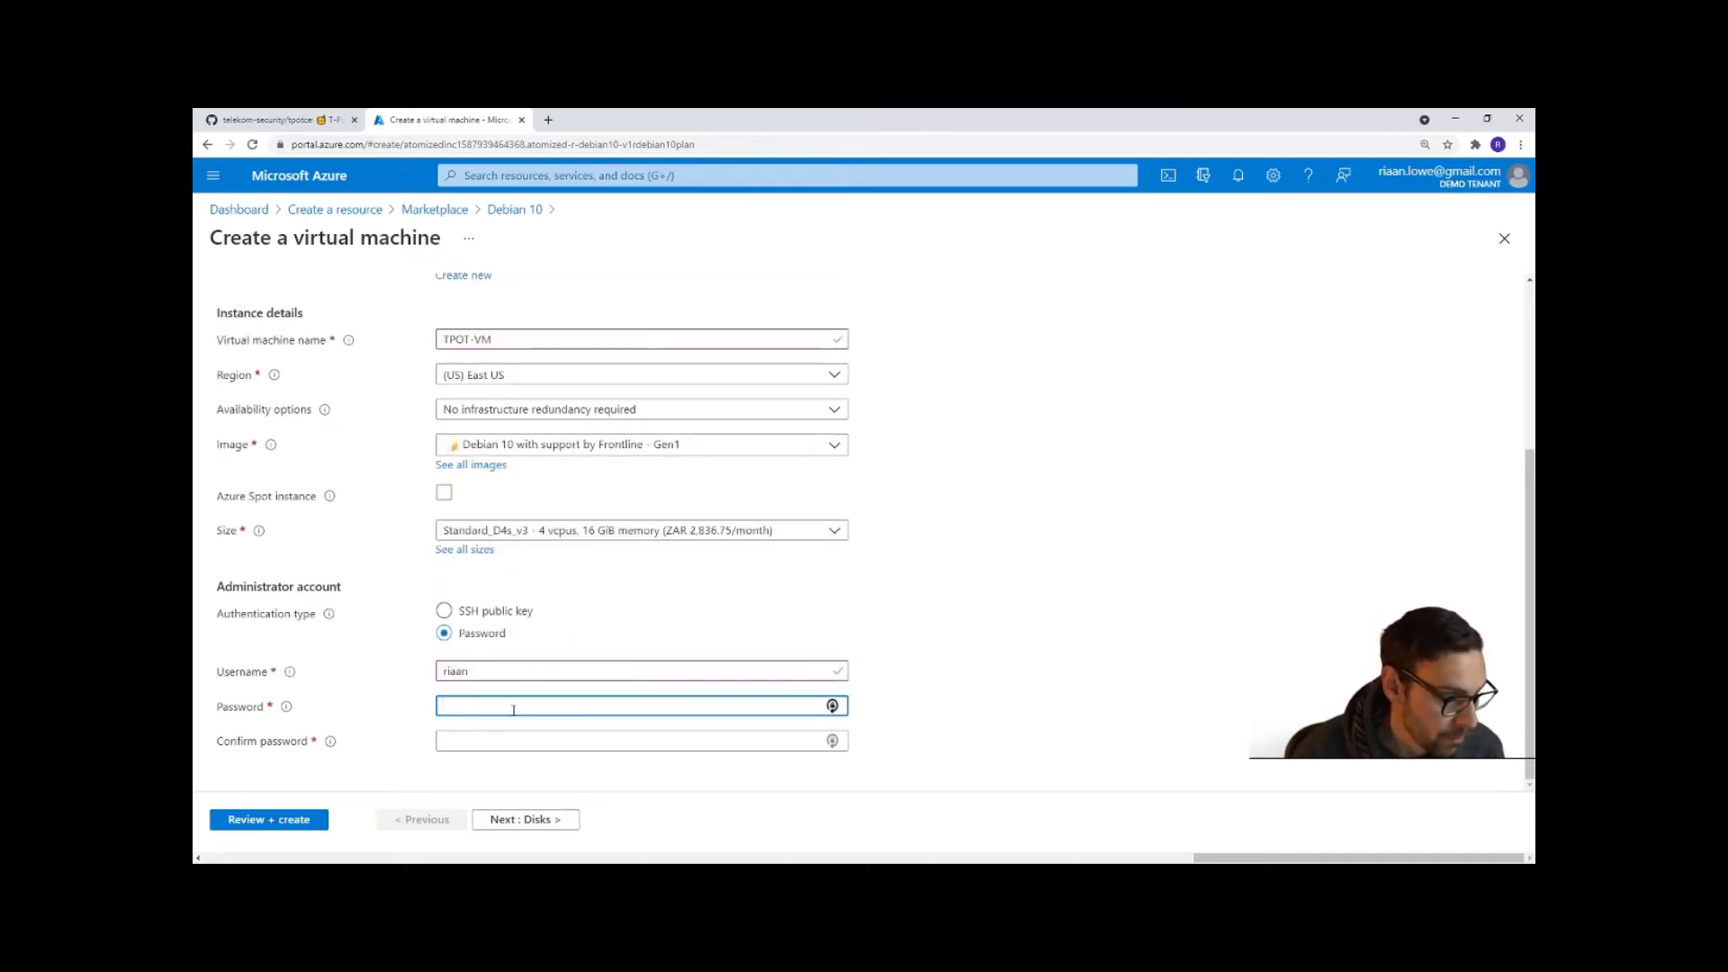
- Enter the administrator account password and repeat it in the confirmation field
{"action": "left_click", "coordinate": [515, 710]}
{"action": "type", "text": "•••••••••"}
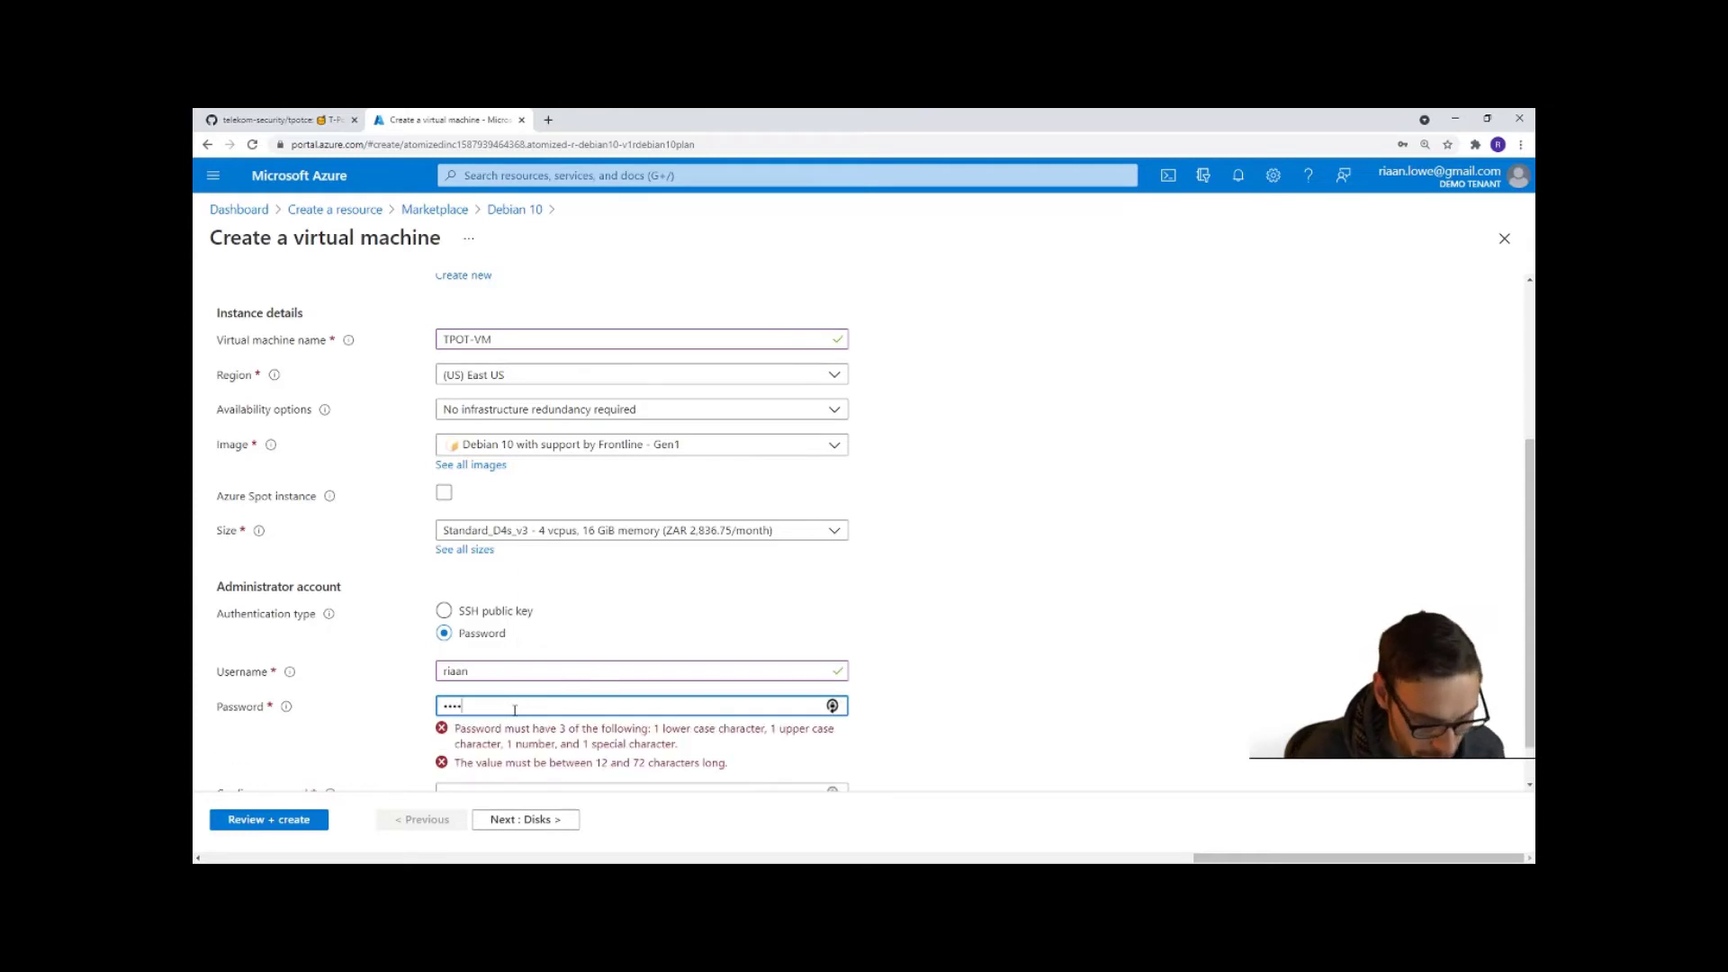
{"action": "type", "text": "•••••••••••"}
{"action": "key", "text": "Tab"}
{"action": "type", "text": "•••••••••••"}
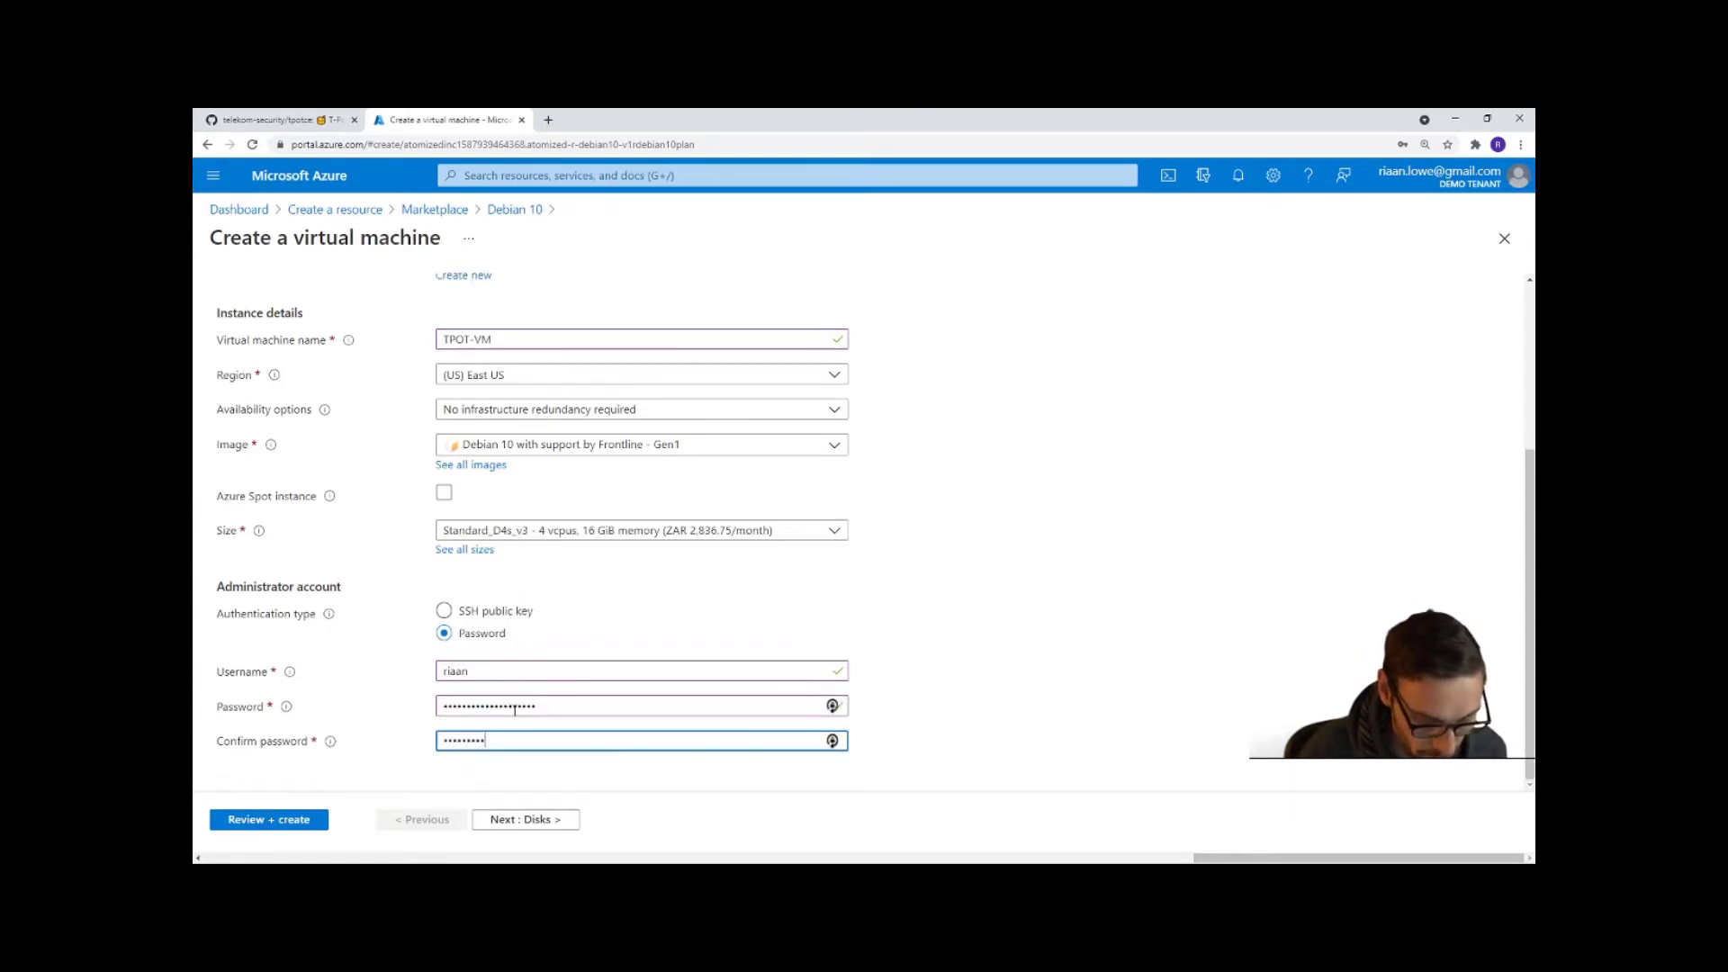
{"action": "type", "text": "•••••••••"}
{"action": "left_click", "coordinate": [761, 760]}
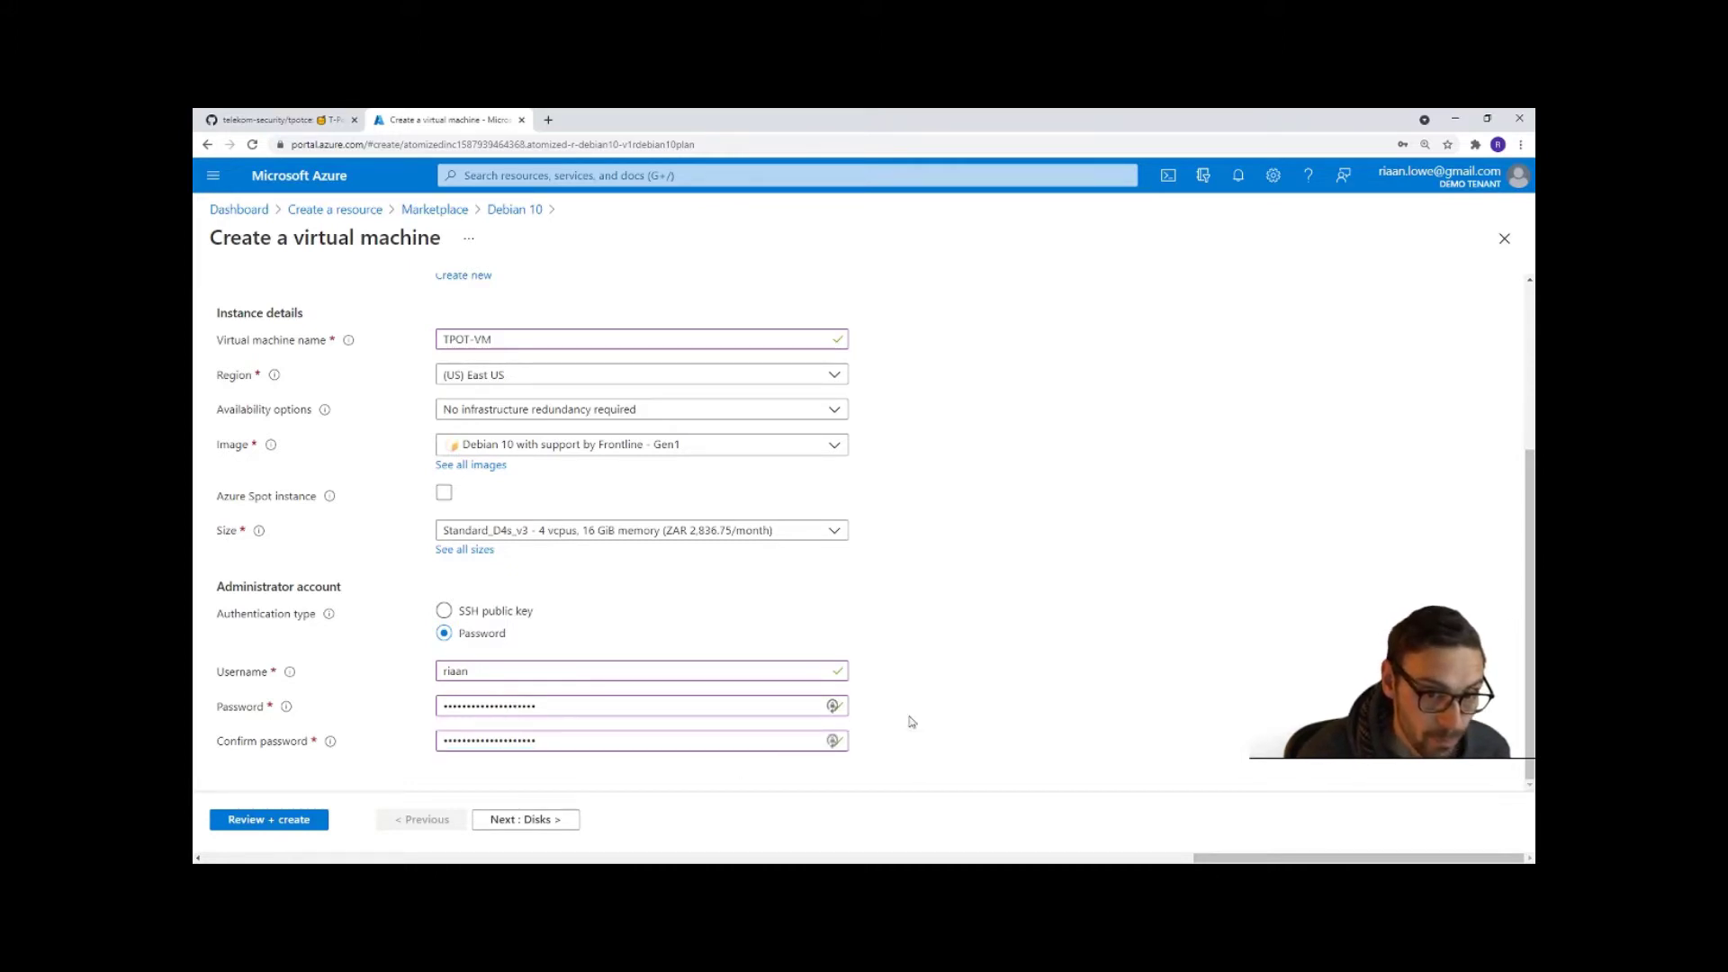
- Set the virtual machine's OS disk type to Standard HDD in the disk options
{"action": "left_click", "coordinate": [528, 819]}
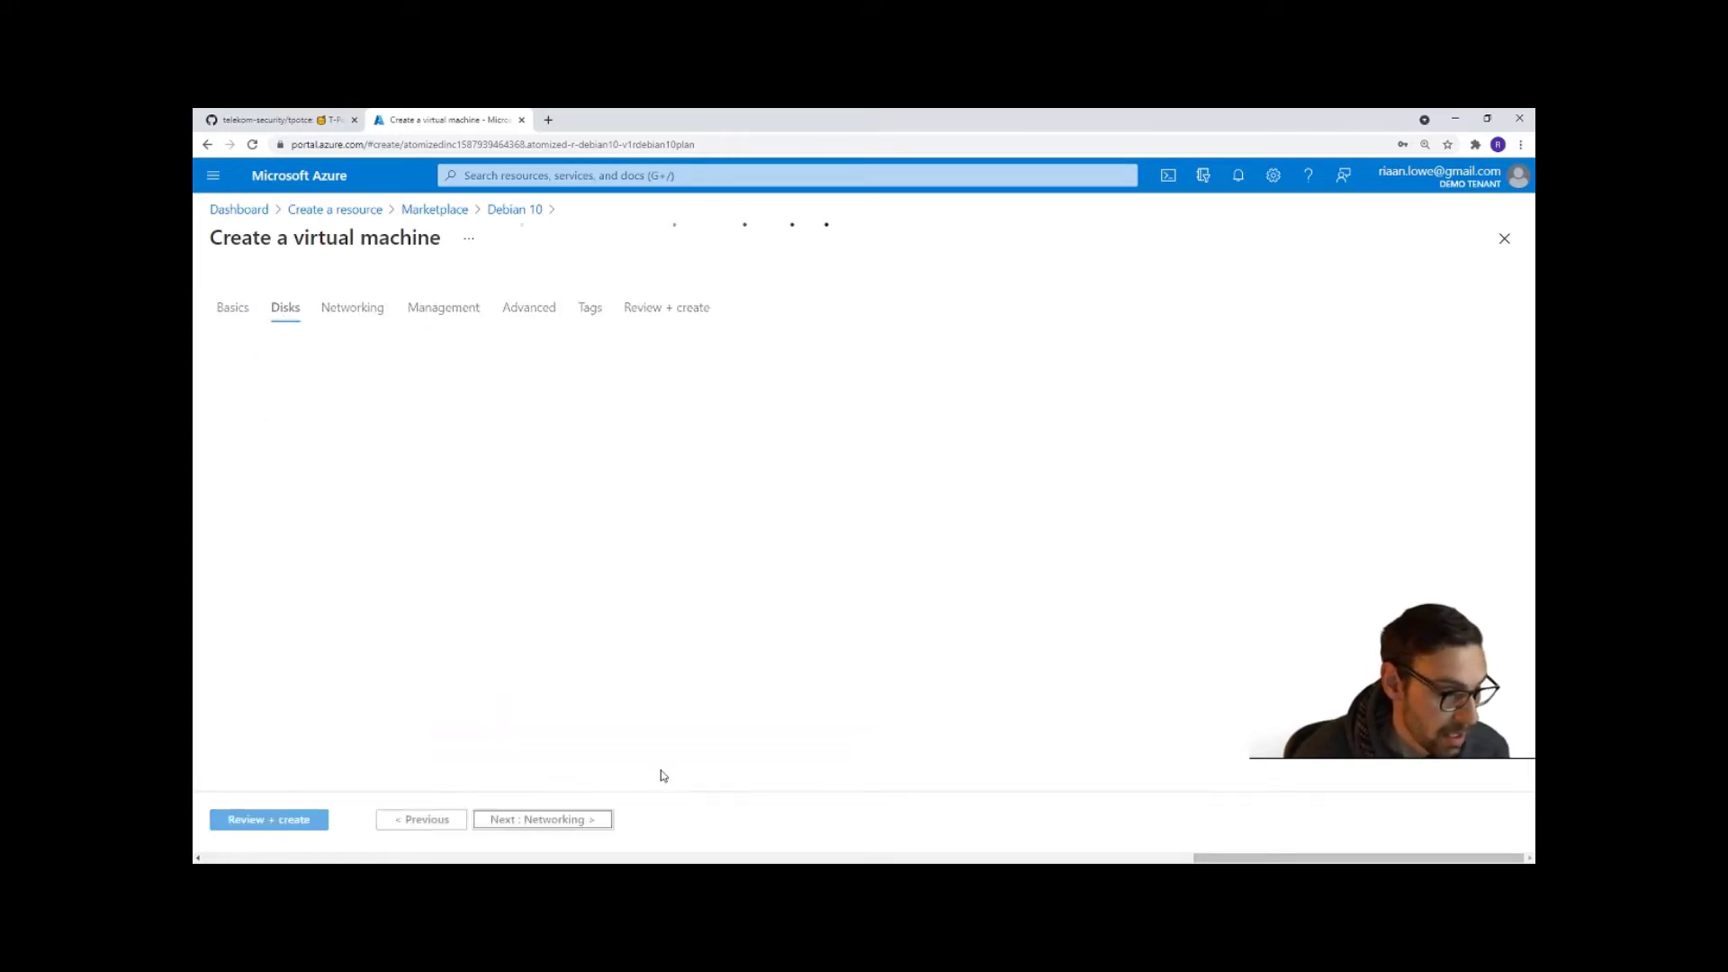
{"action": "left_click", "coordinate": [562, 415]}
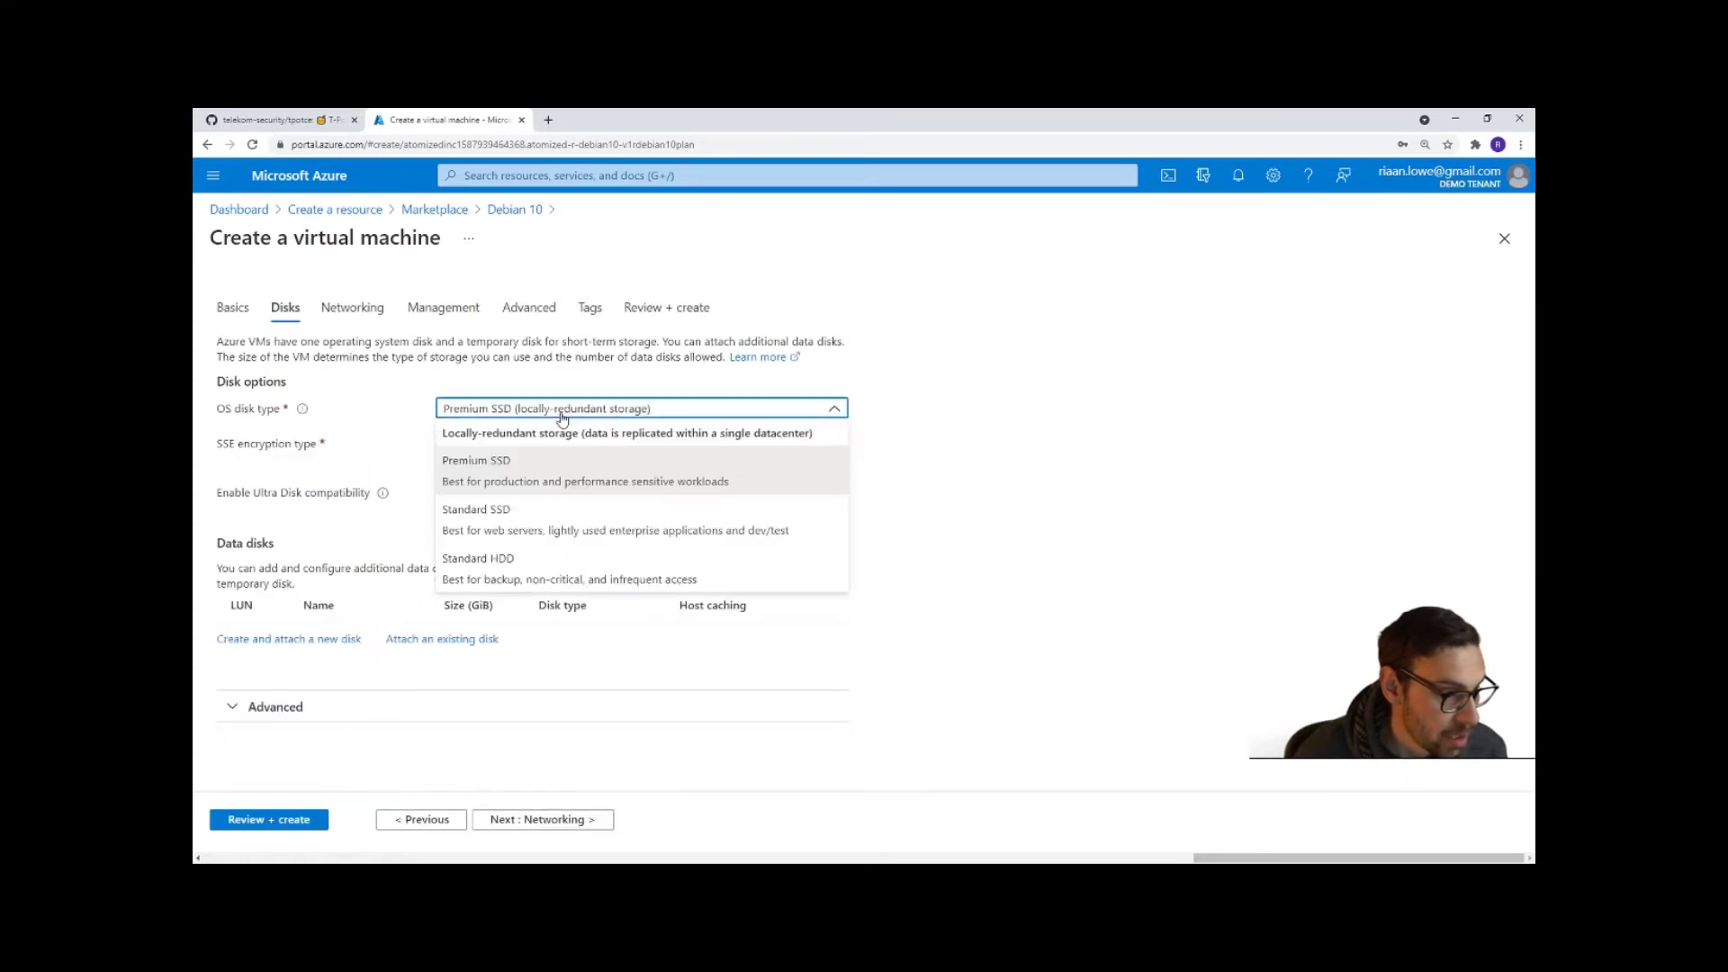
{"action": "left_click", "coordinate": [540, 568]}
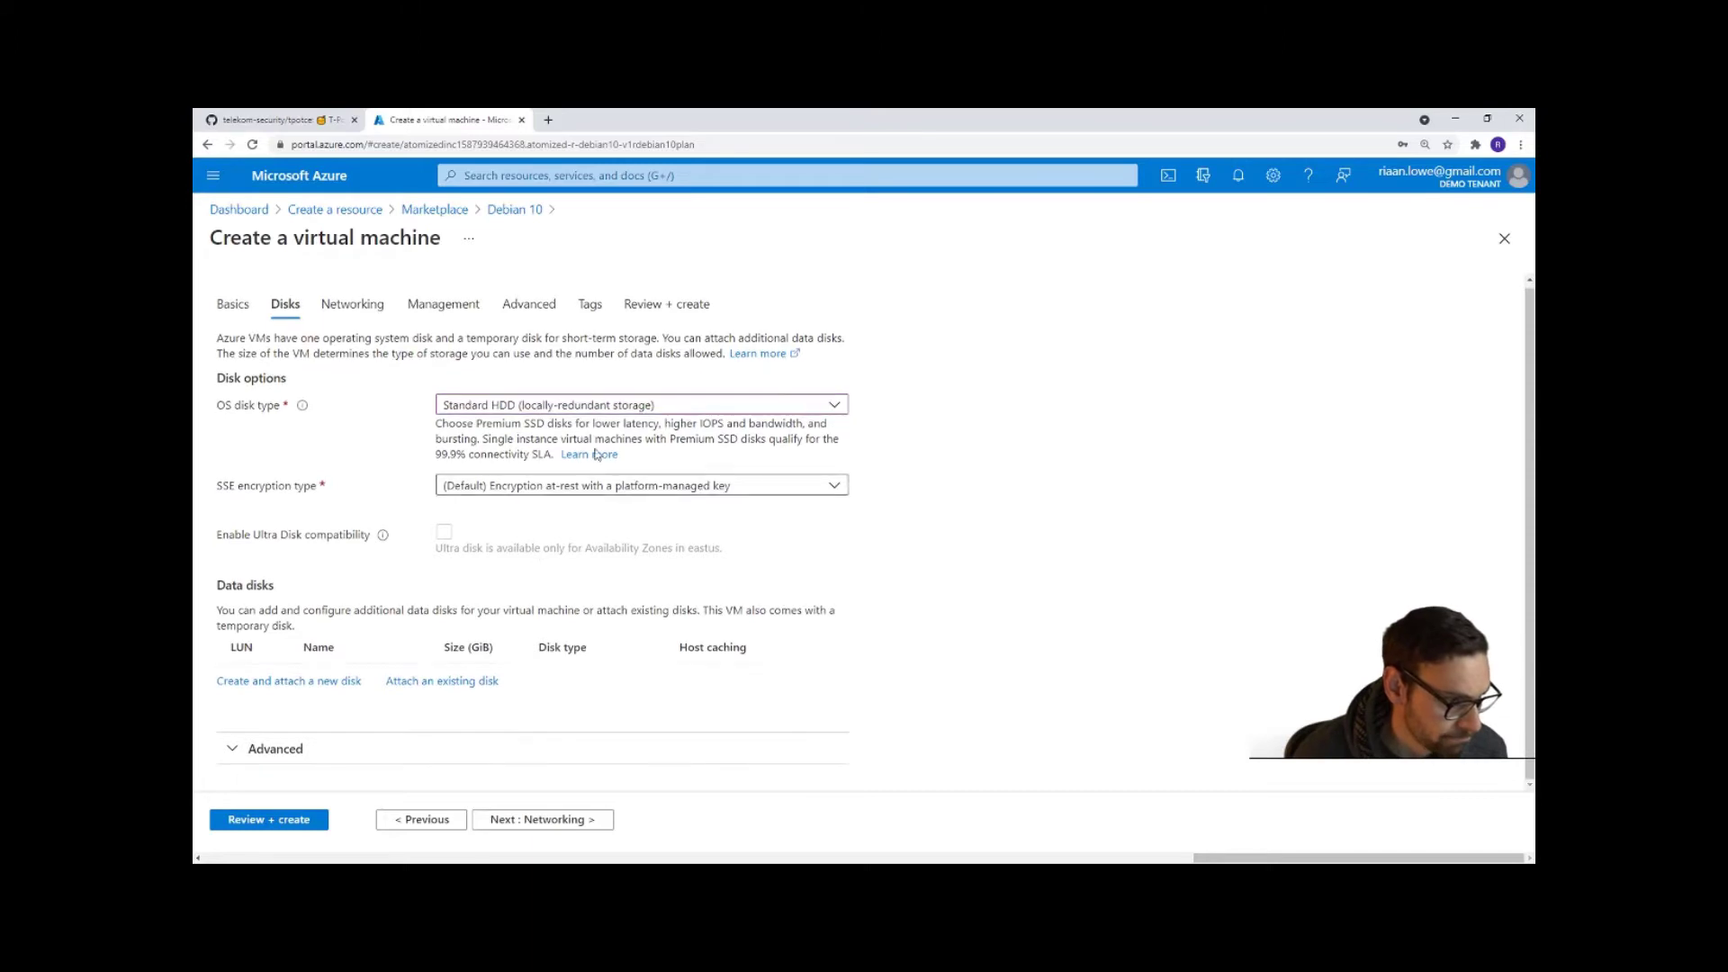
- Assign the existing TPOT-nsg network security group from the OSINT resource group in the networking settings
{"action": "left_click", "coordinate": [575, 821]}
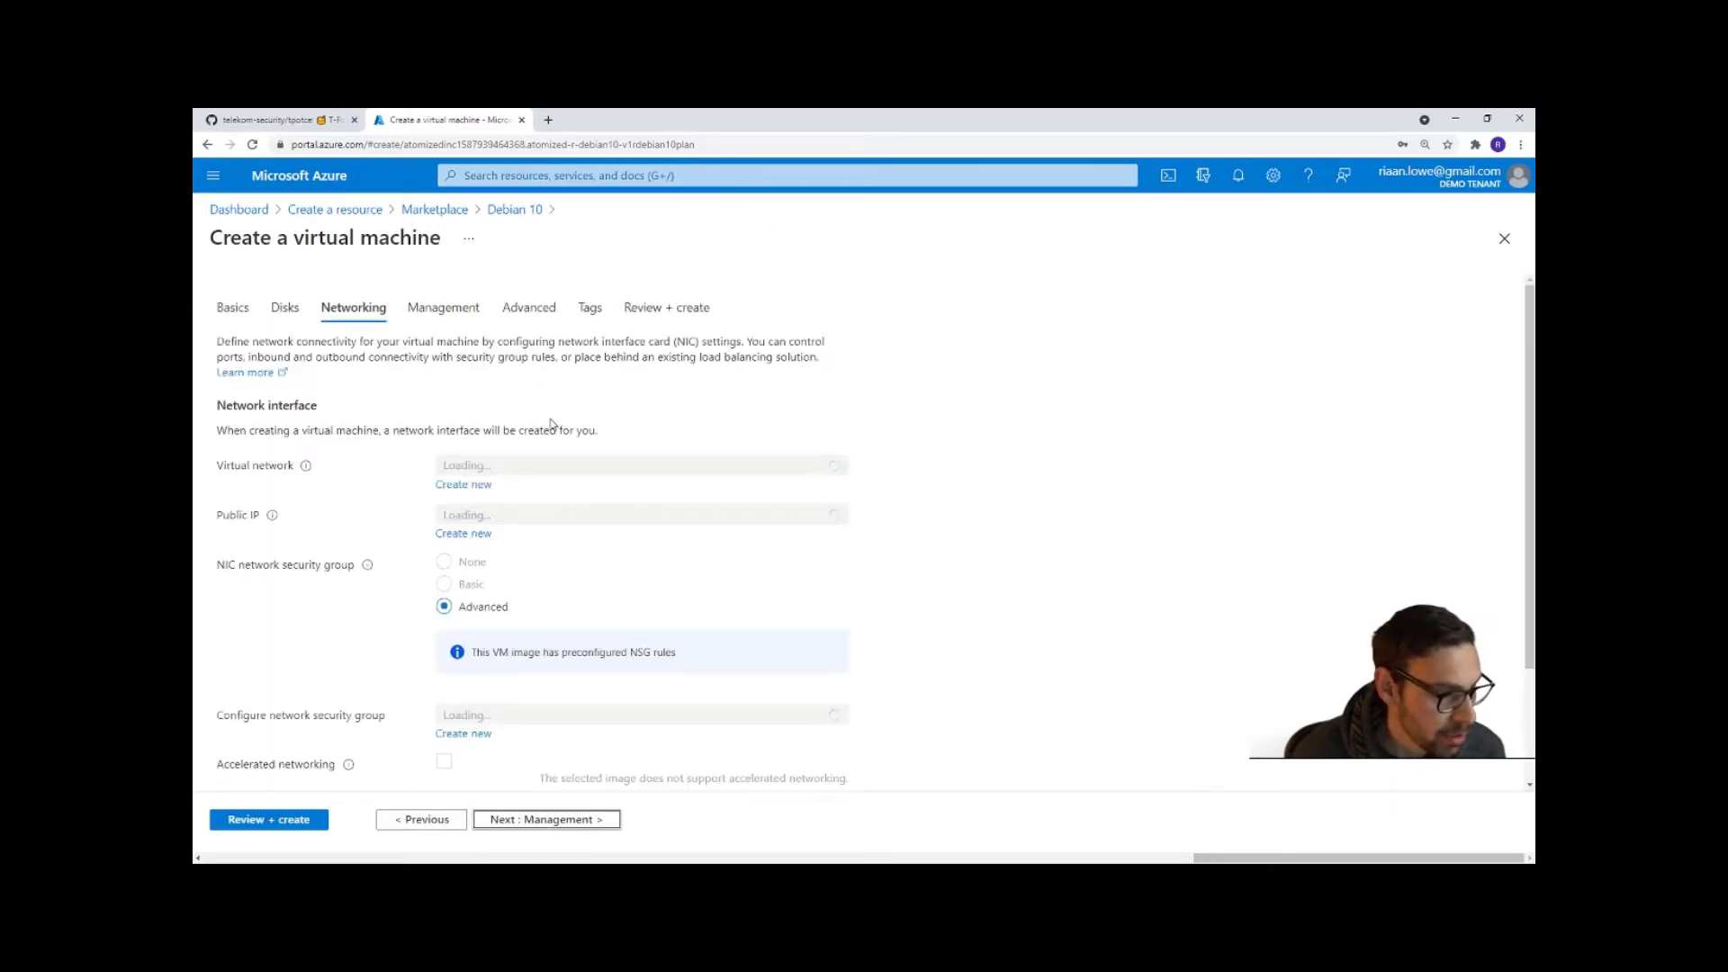
{"action": "scroll", "coordinate": [575, 432], "scroll_direction": "down", "scroll_amount": 1}
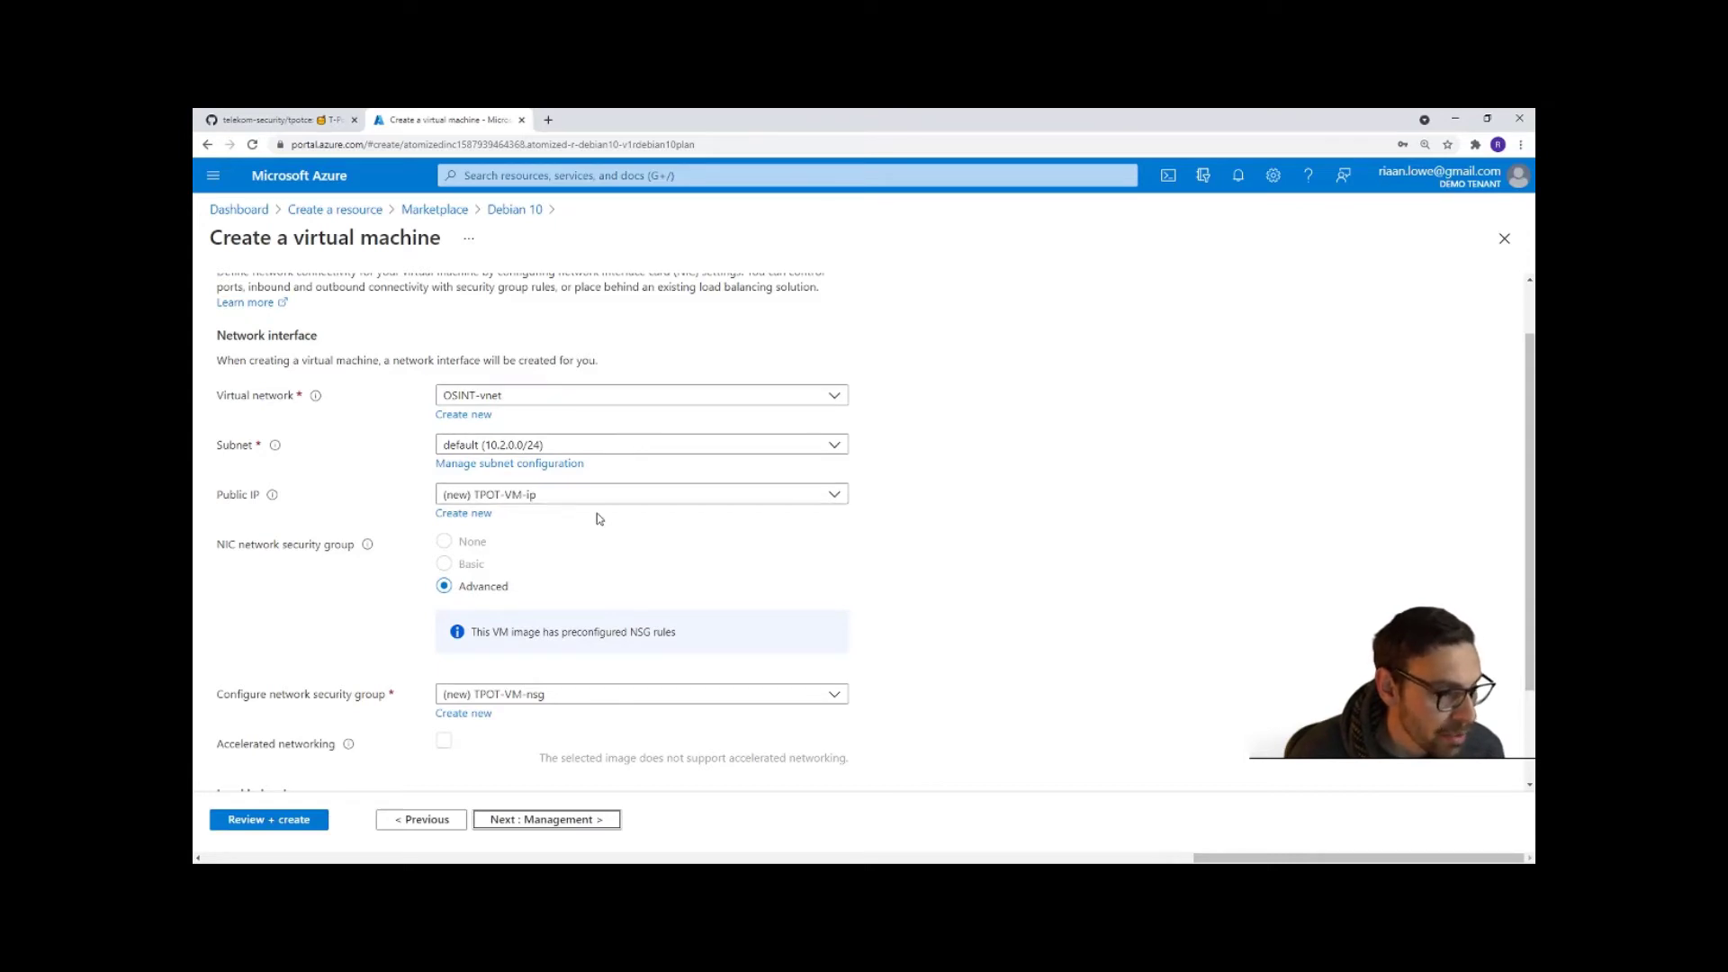
{"action": "scroll", "coordinate": [594, 512], "scroll_direction": "down", "scroll_amount": 2}
{"action": "left_click", "coordinate": [565, 572]}
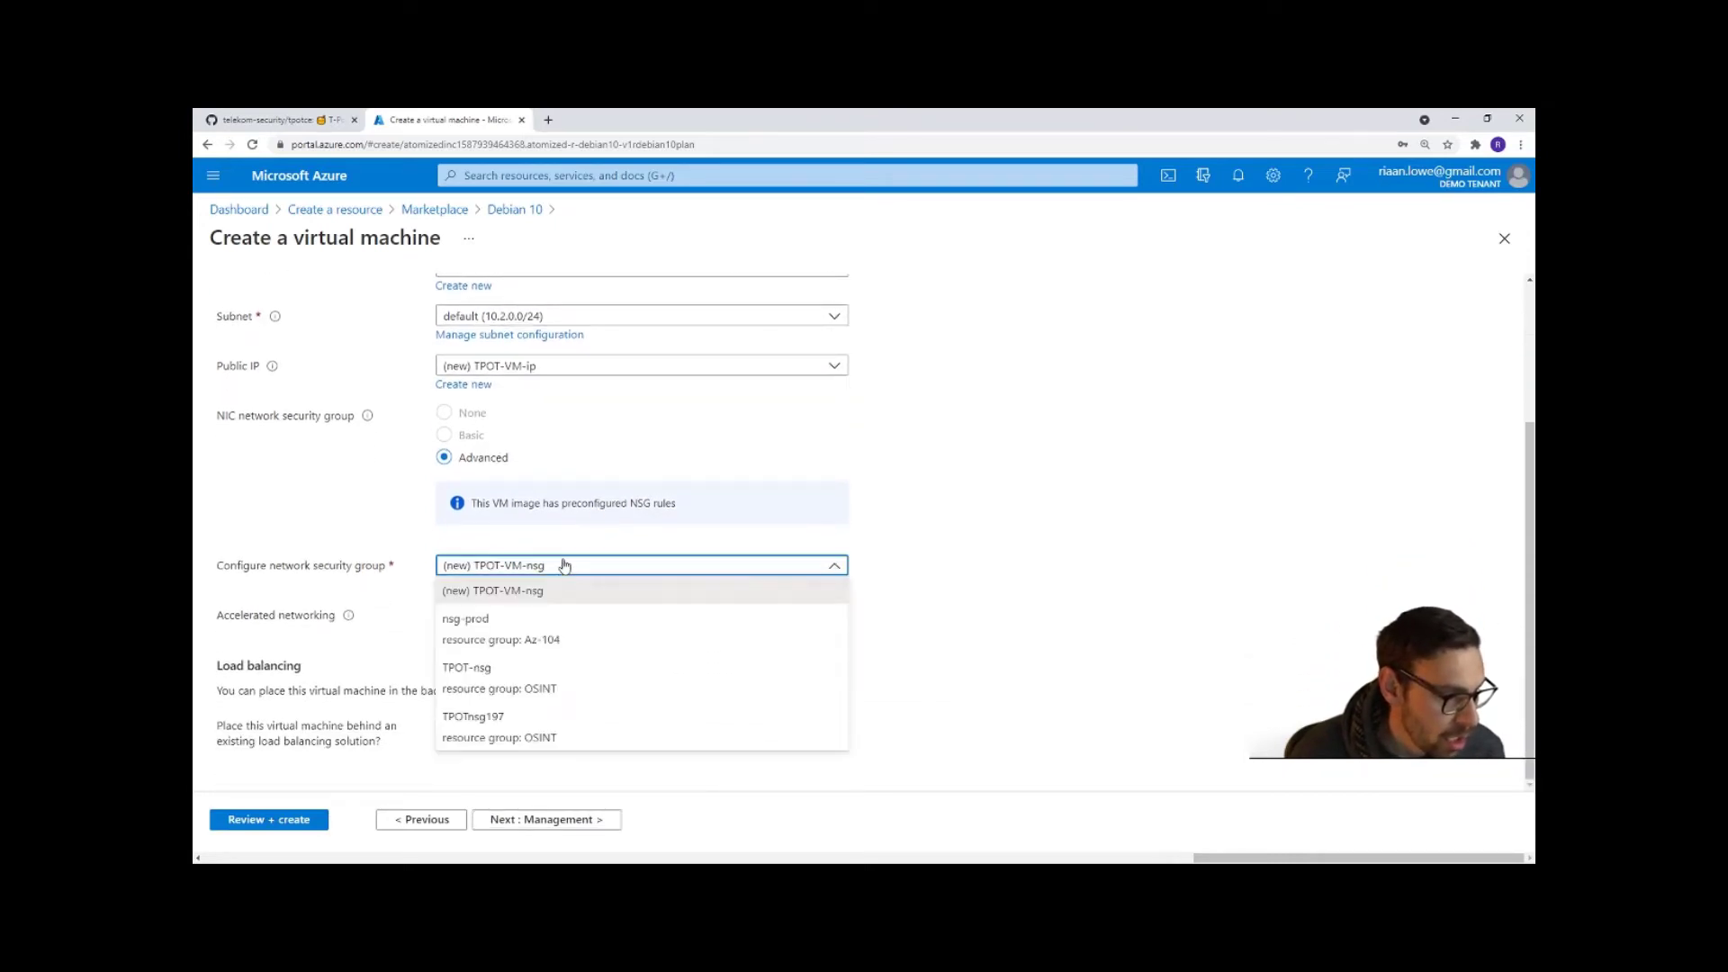
{"action": "left_click", "coordinate": [532, 664]}
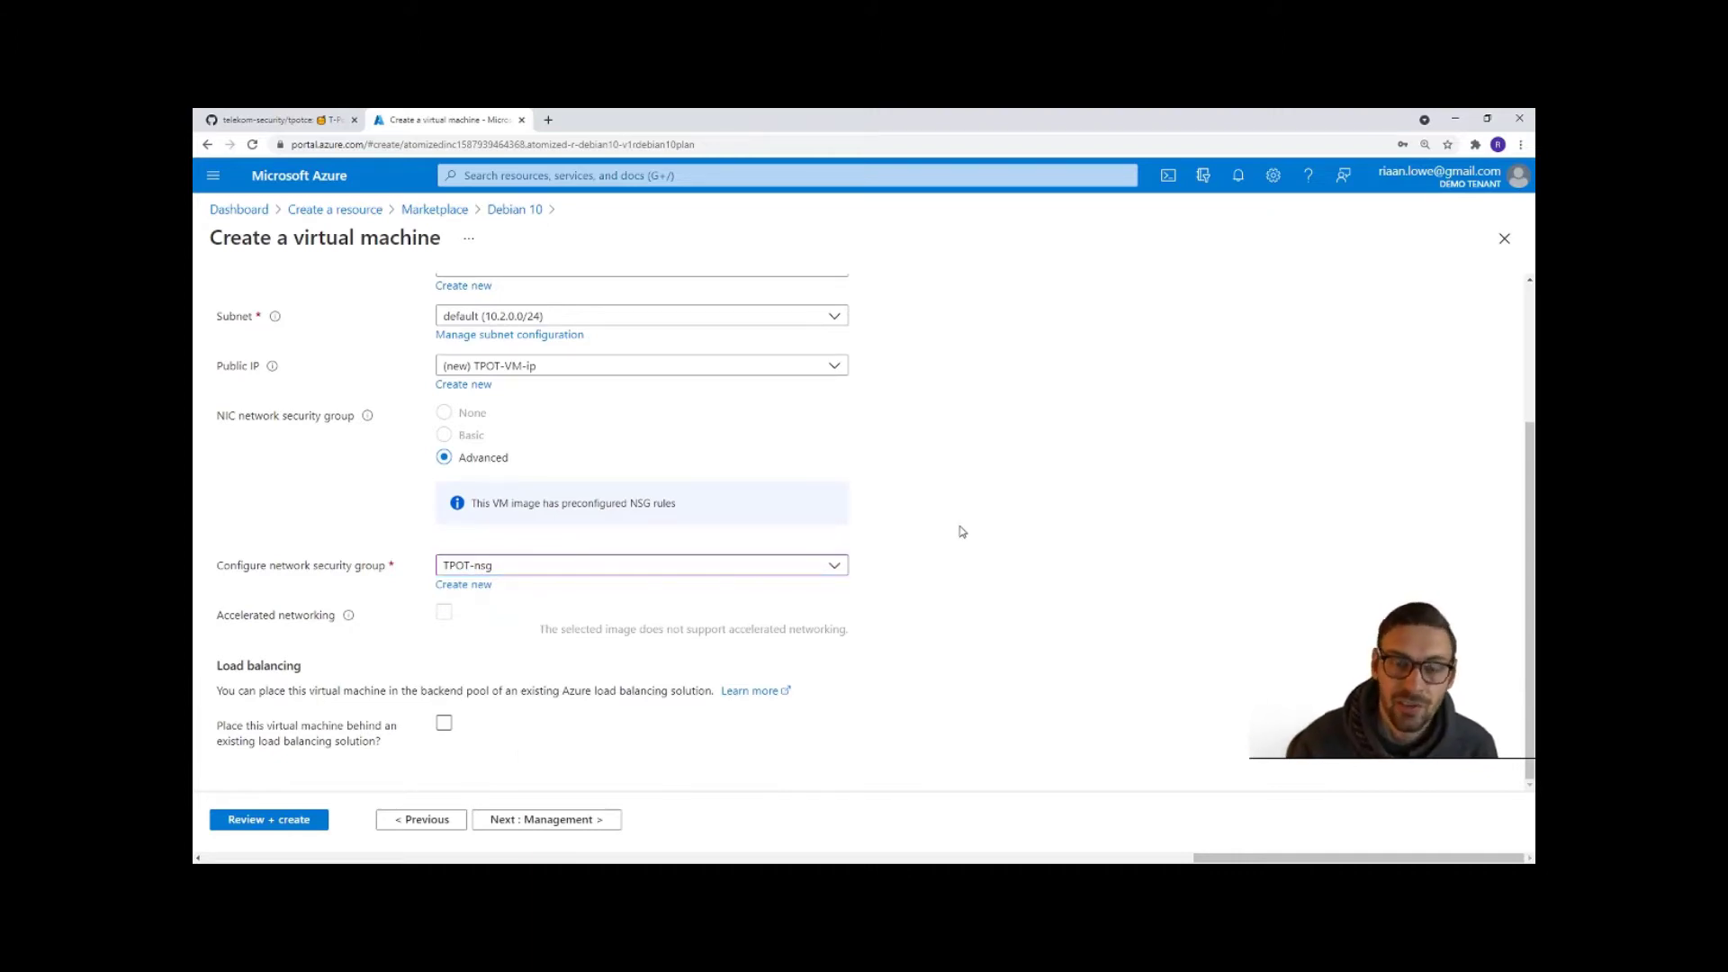
- Accept the default management, advanced and tags settings, and check the virtual machine's configuration summary before creation
{"action": "left_click", "coordinate": [597, 822]}
{"action": "scroll", "coordinate": [546, 666], "scroll_direction": "down", "scroll_amount": 2}
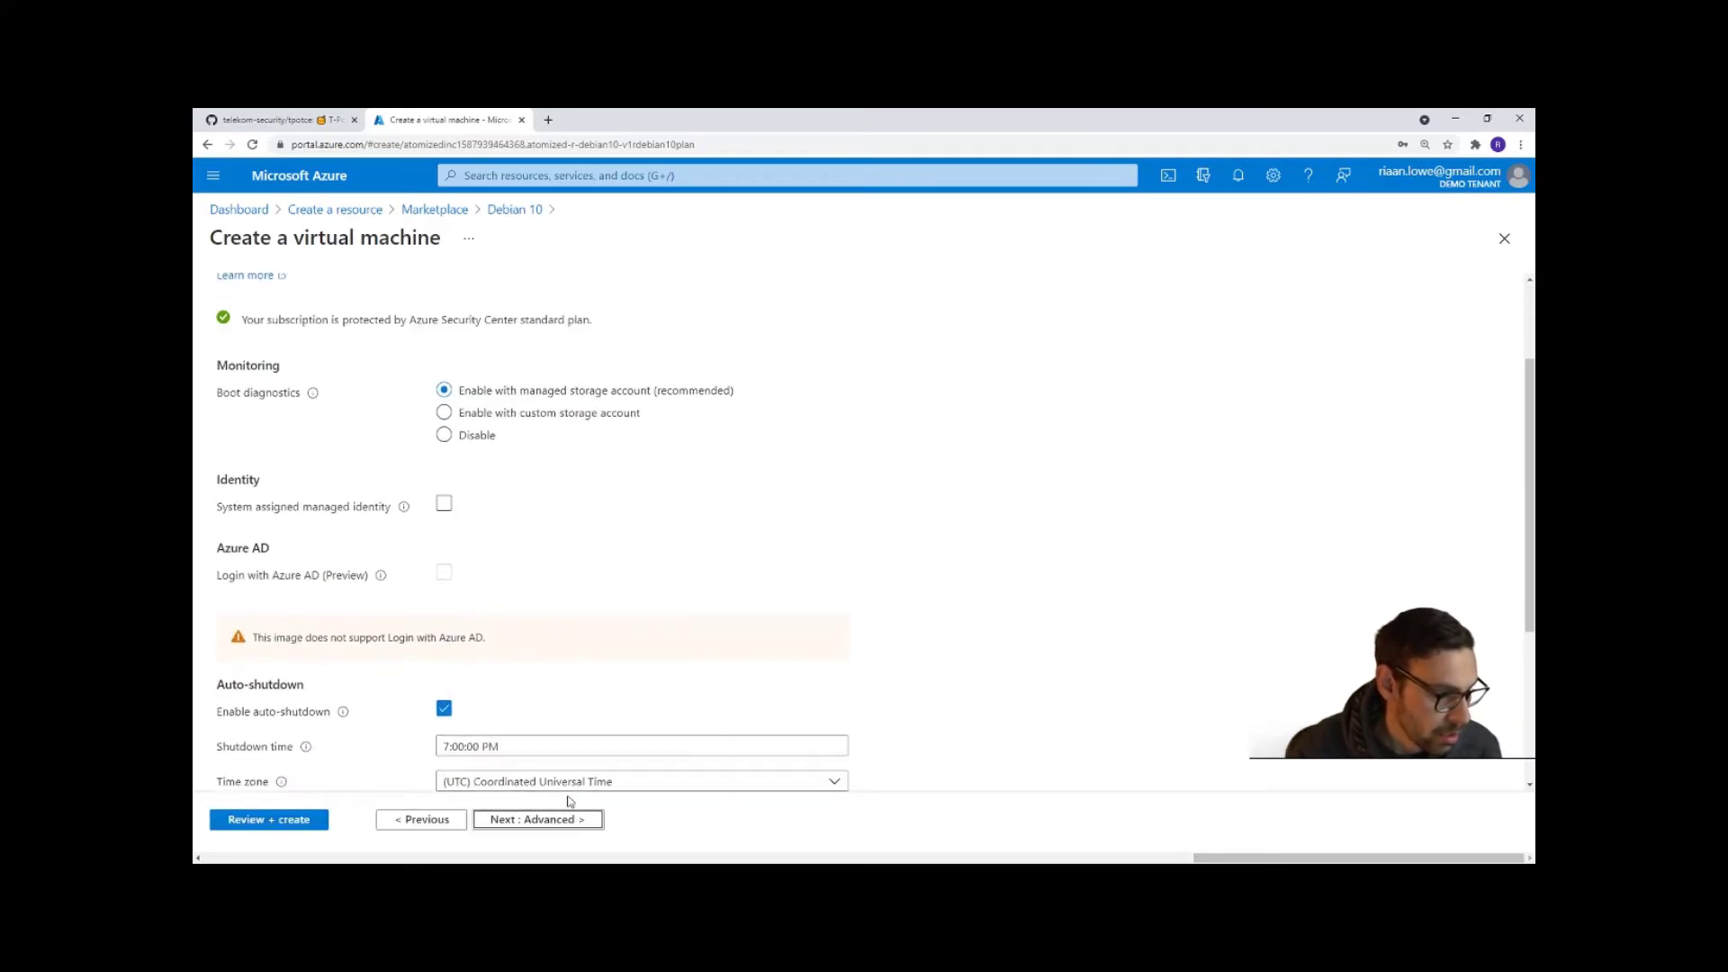
{"action": "left_click", "coordinate": [571, 820]}
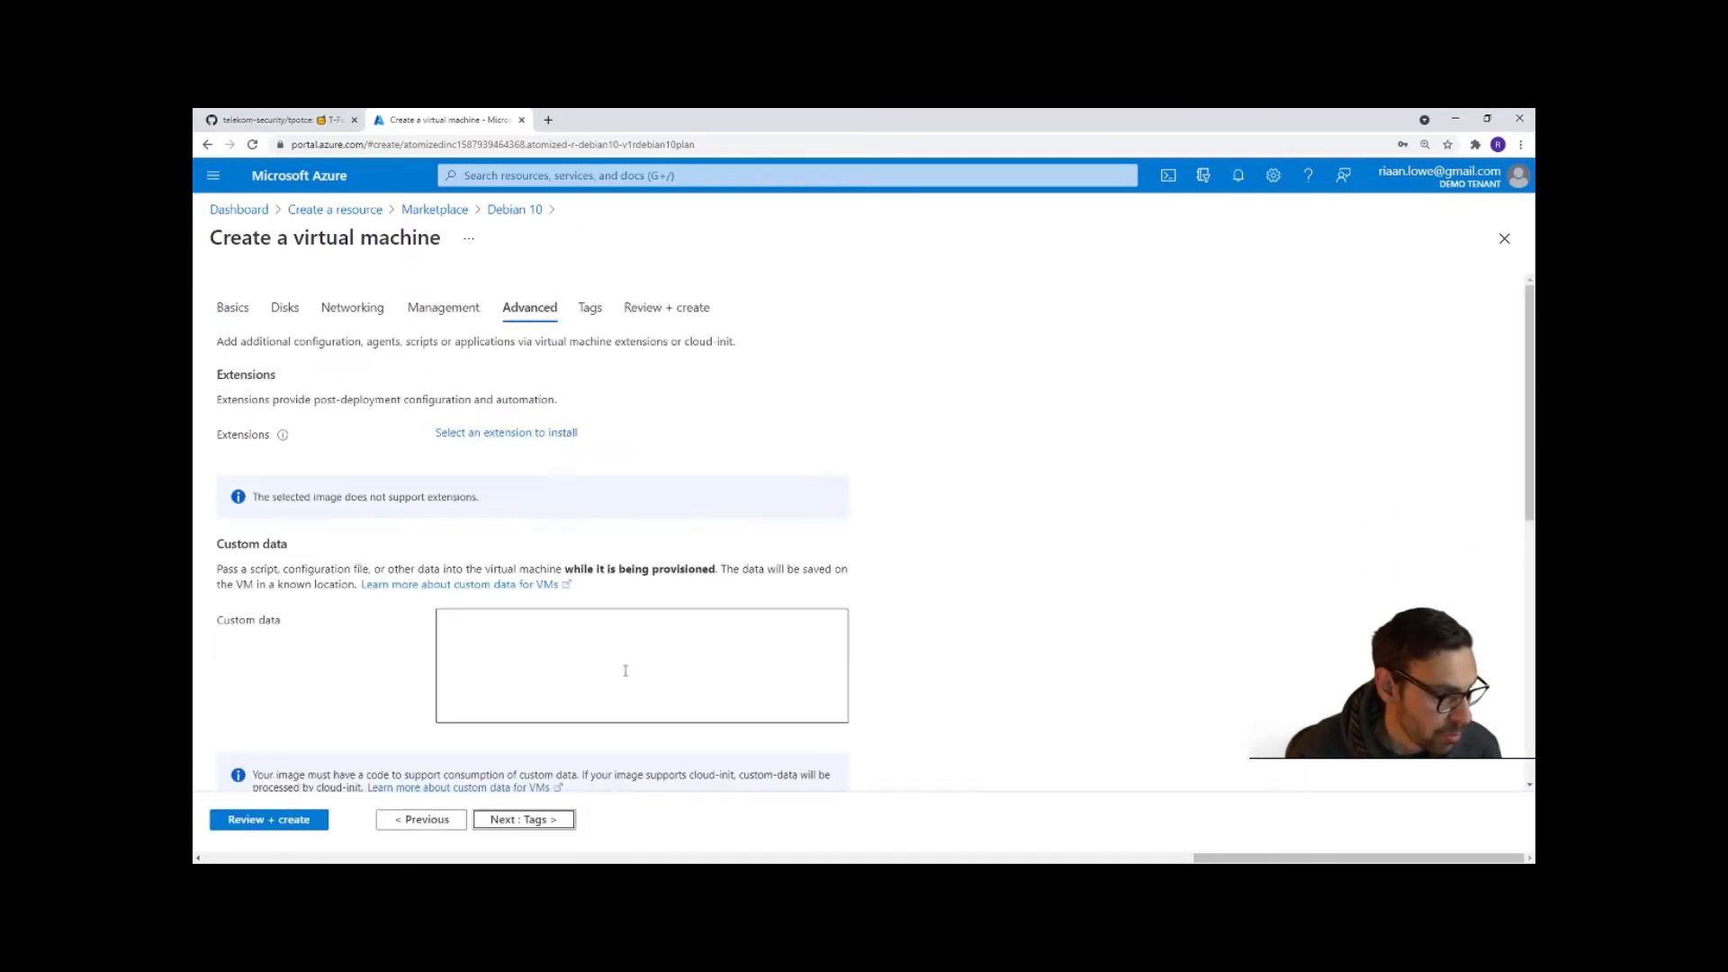
{"action": "left_click", "coordinate": [548, 819]}
{"action": "left_click", "coordinate": [591, 819]}
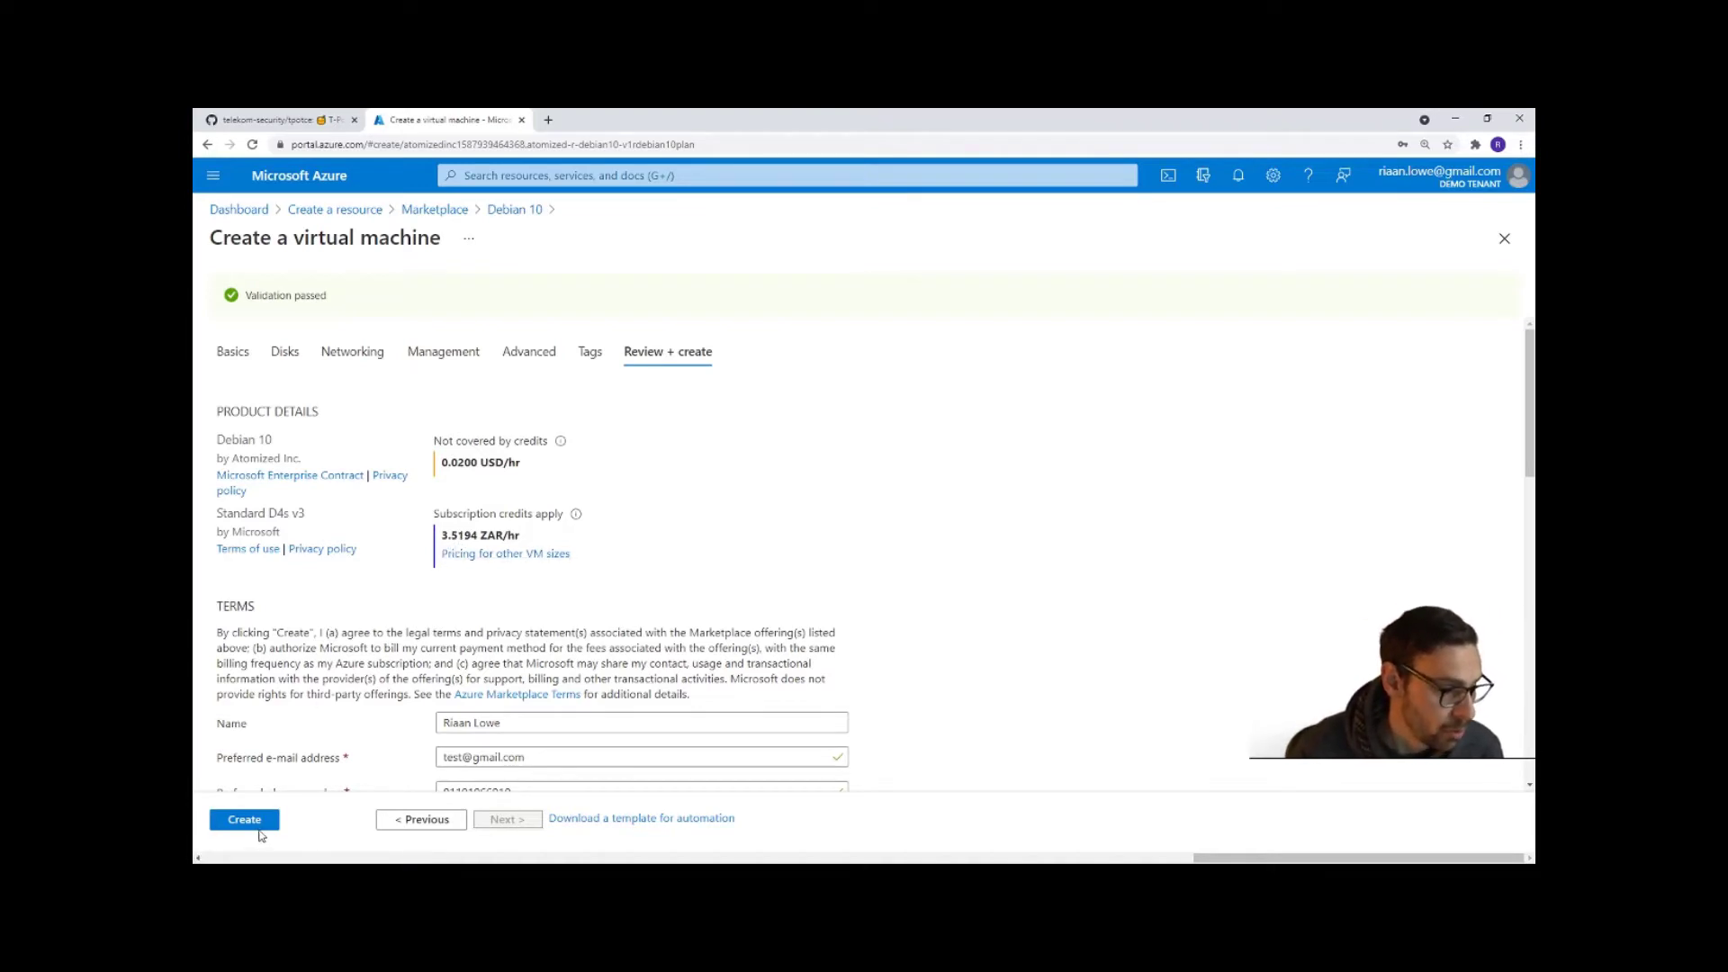
{"action": "scroll", "coordinate": [555, 702], "scroll_direction": "down", "scroll_amount": 6}
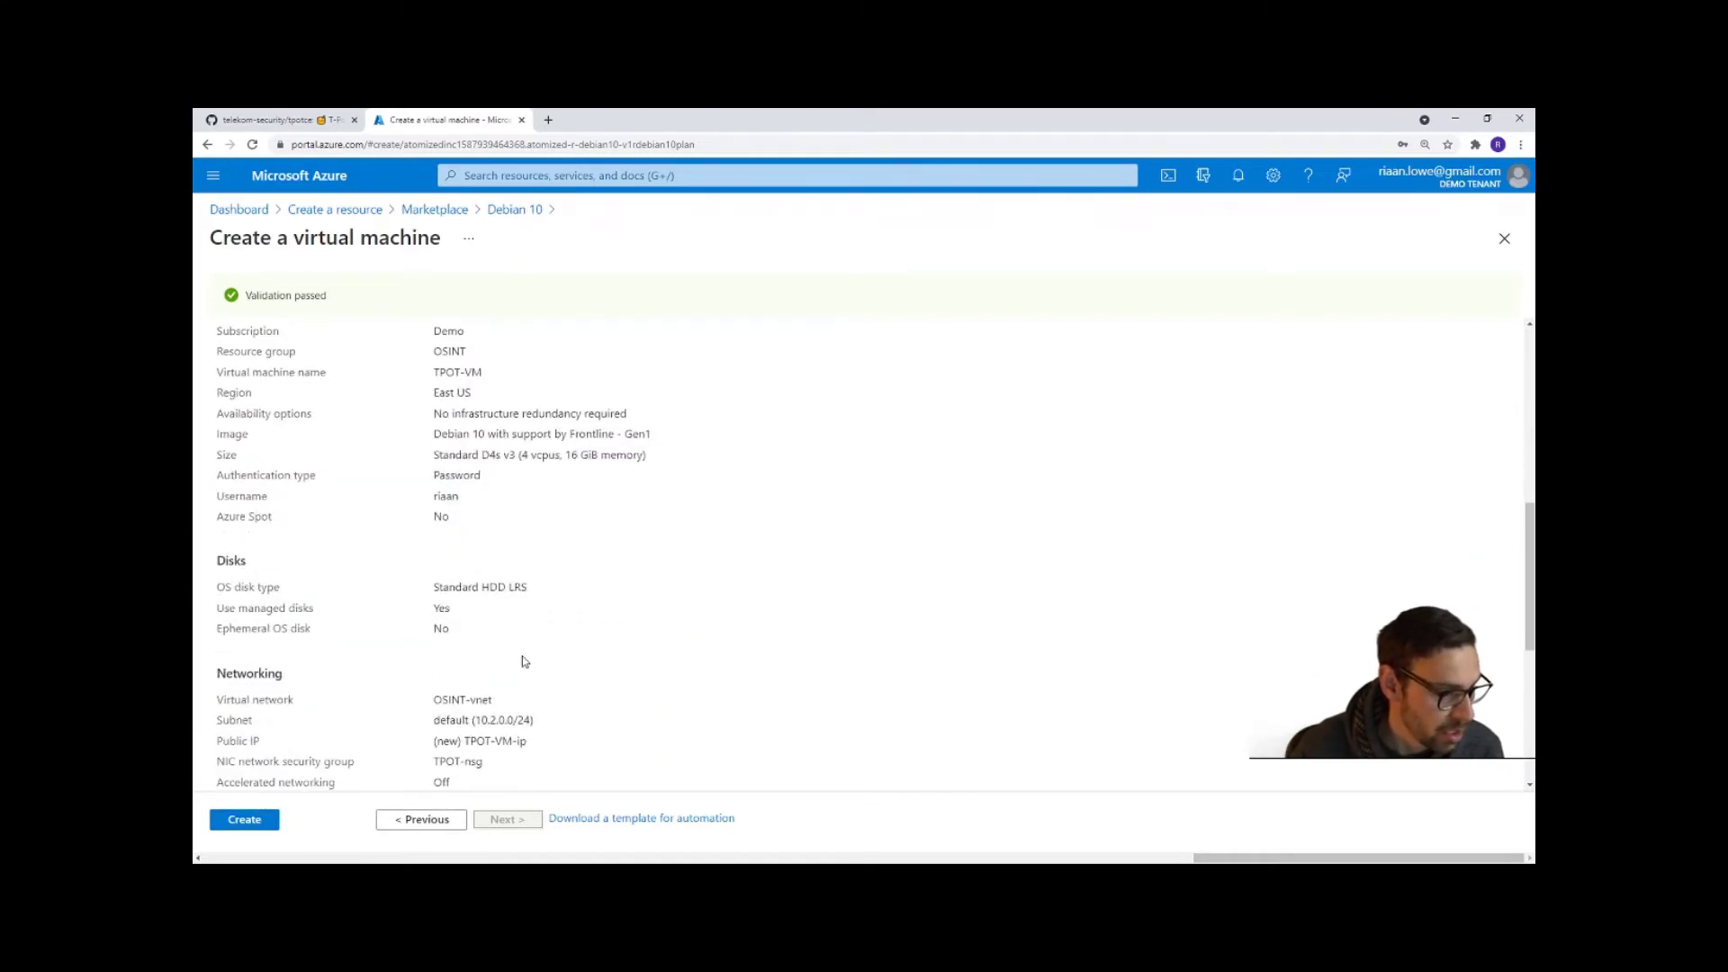
- Create the virtual machine from the checked configuration summary and open the deployed TPOT-VM resource
{"action": "scroll", "coordinate": [540, 644], "scroll_direction": "down", "scroll_amount": 5}
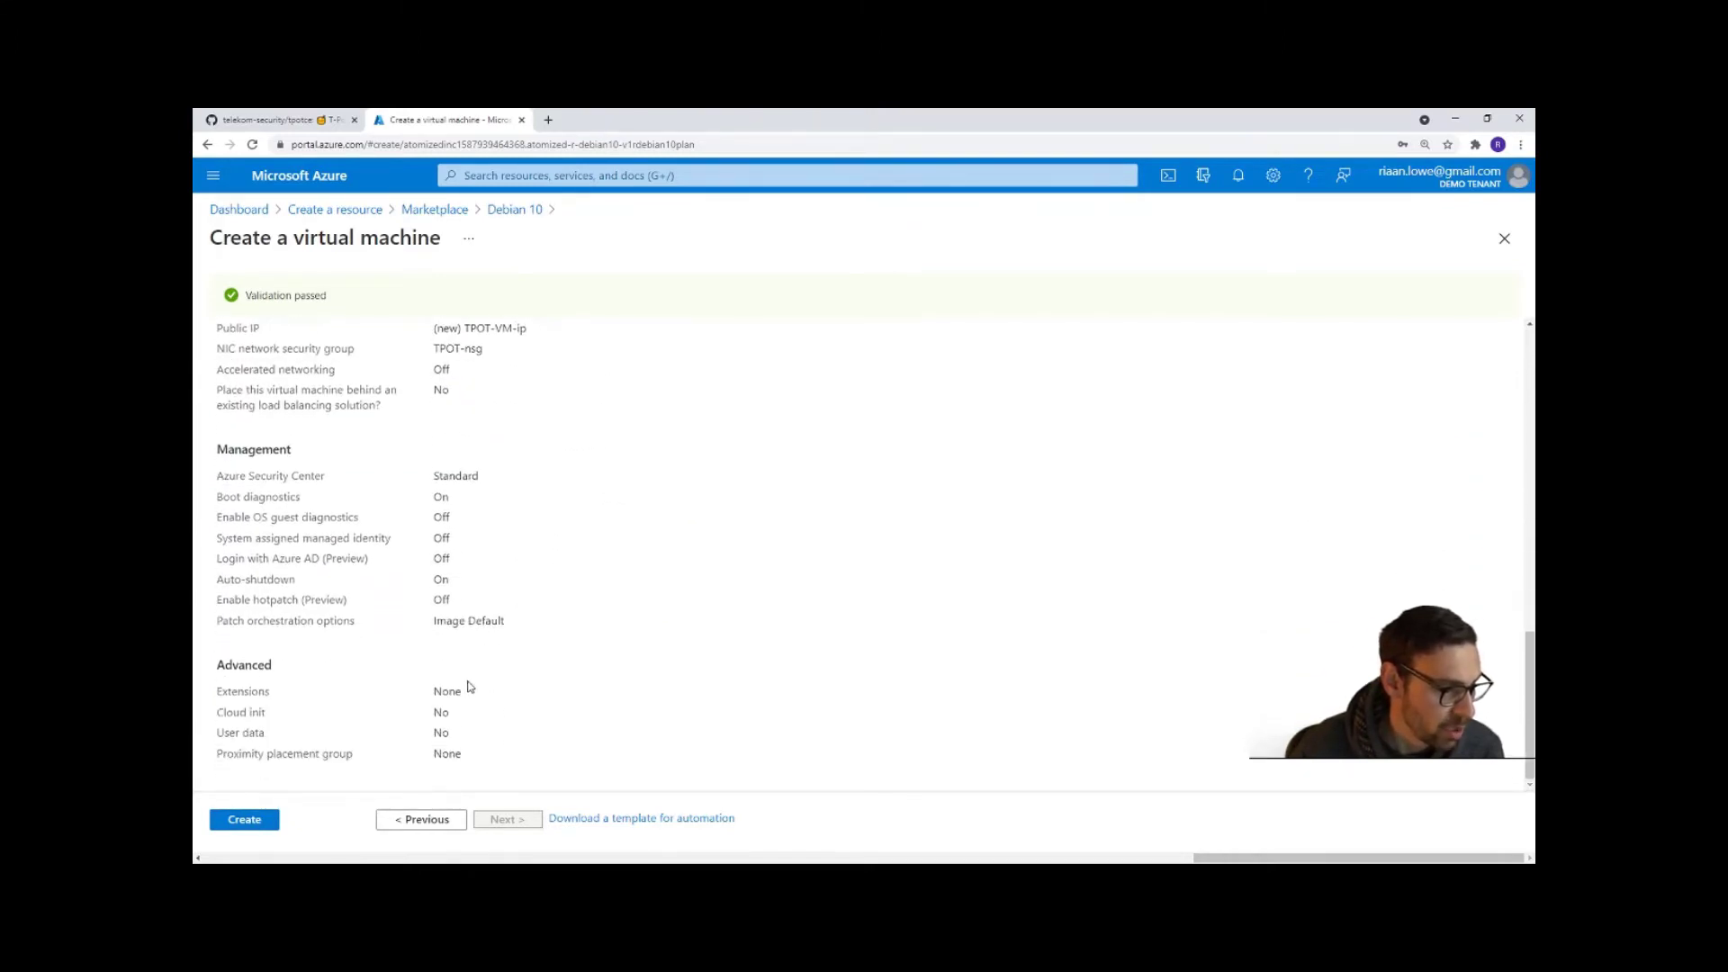
{"action": "left_click", "coordinate": [252, 822]}
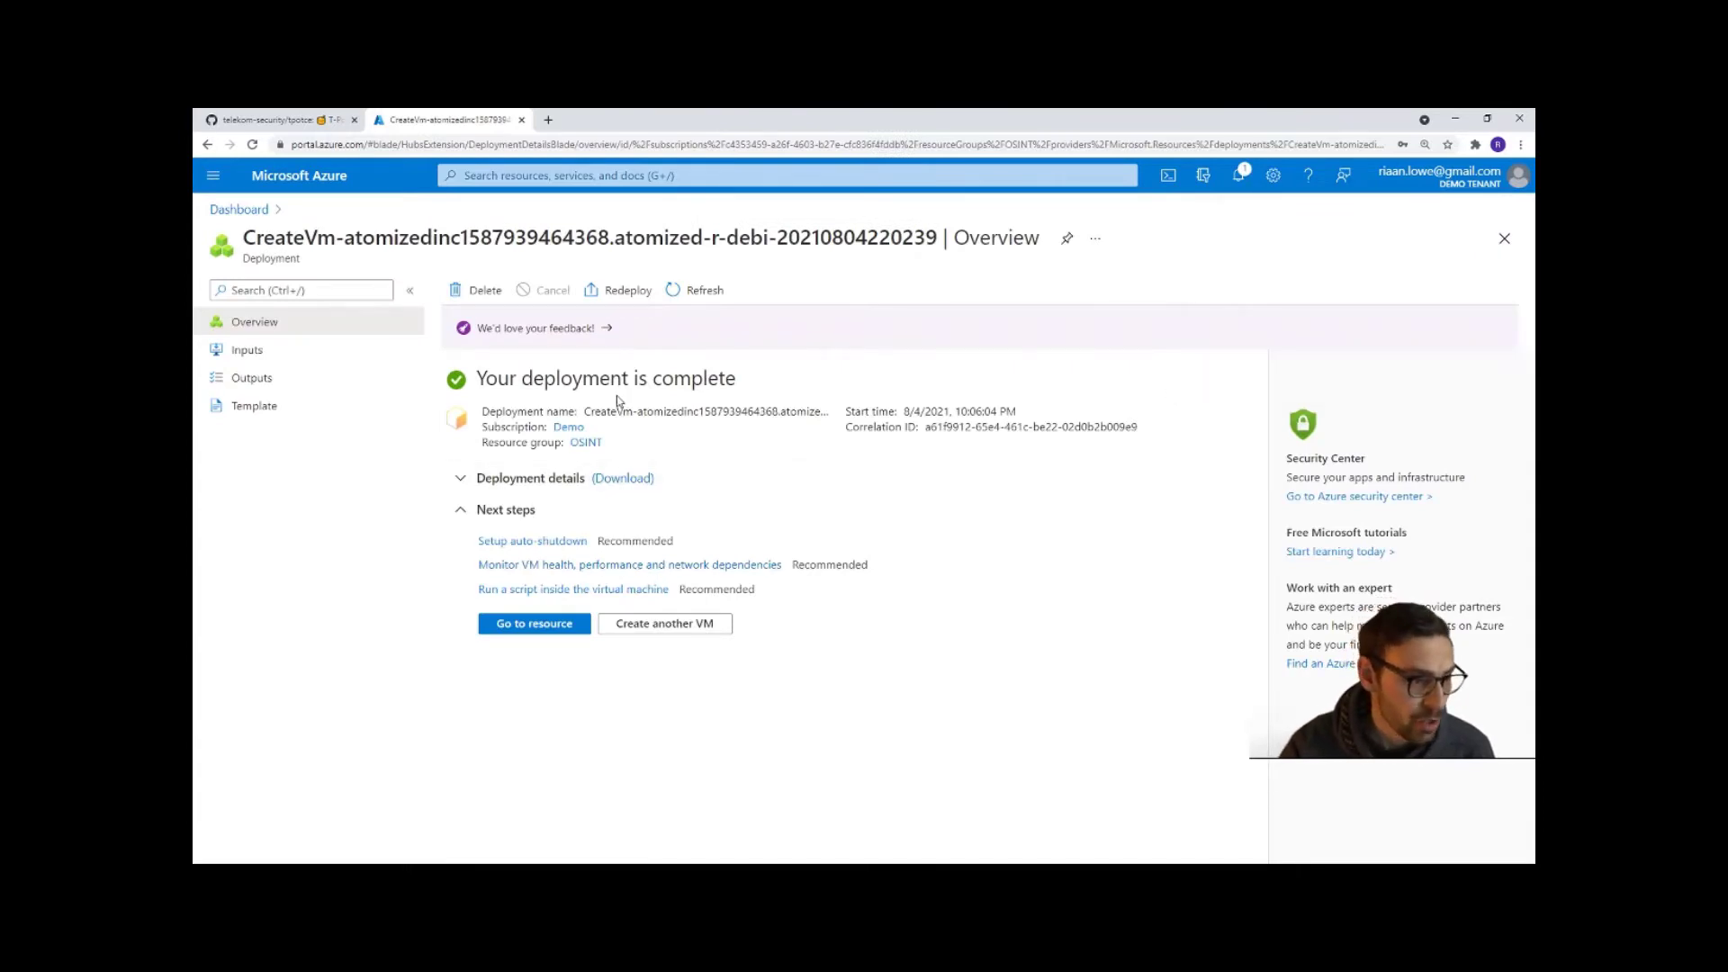
{"action": "left_click", "coordinate": [543, 623]}
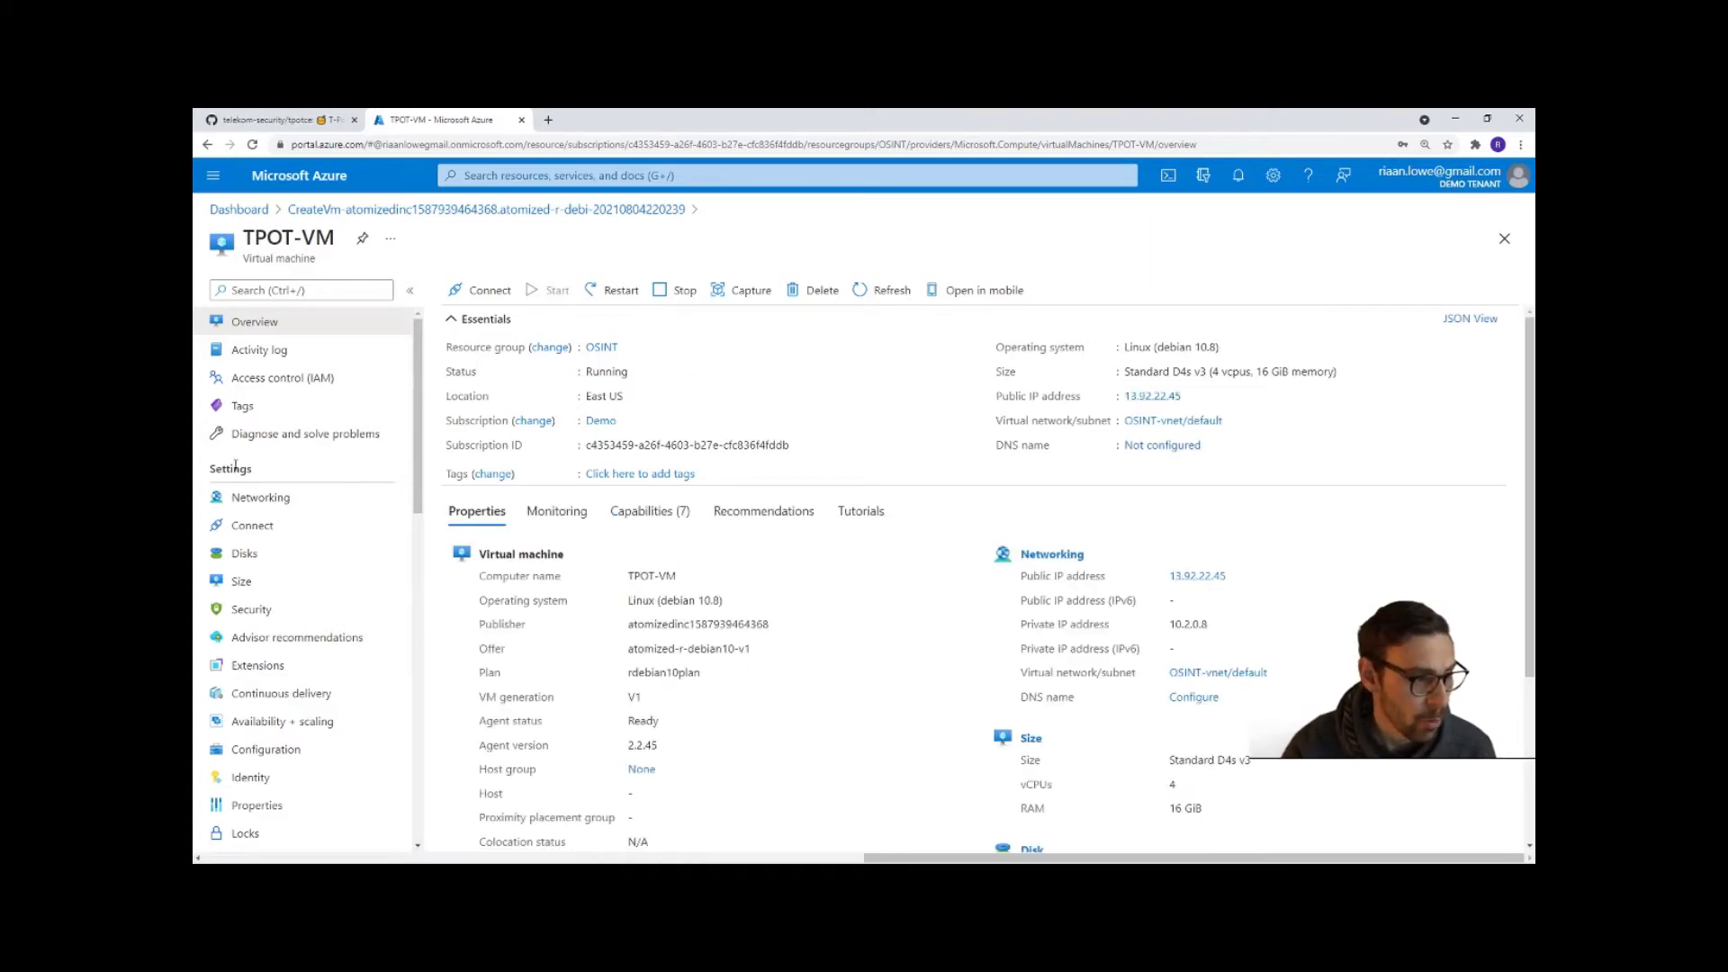
{"action": "left_click", "coordinate": [299, 502]}
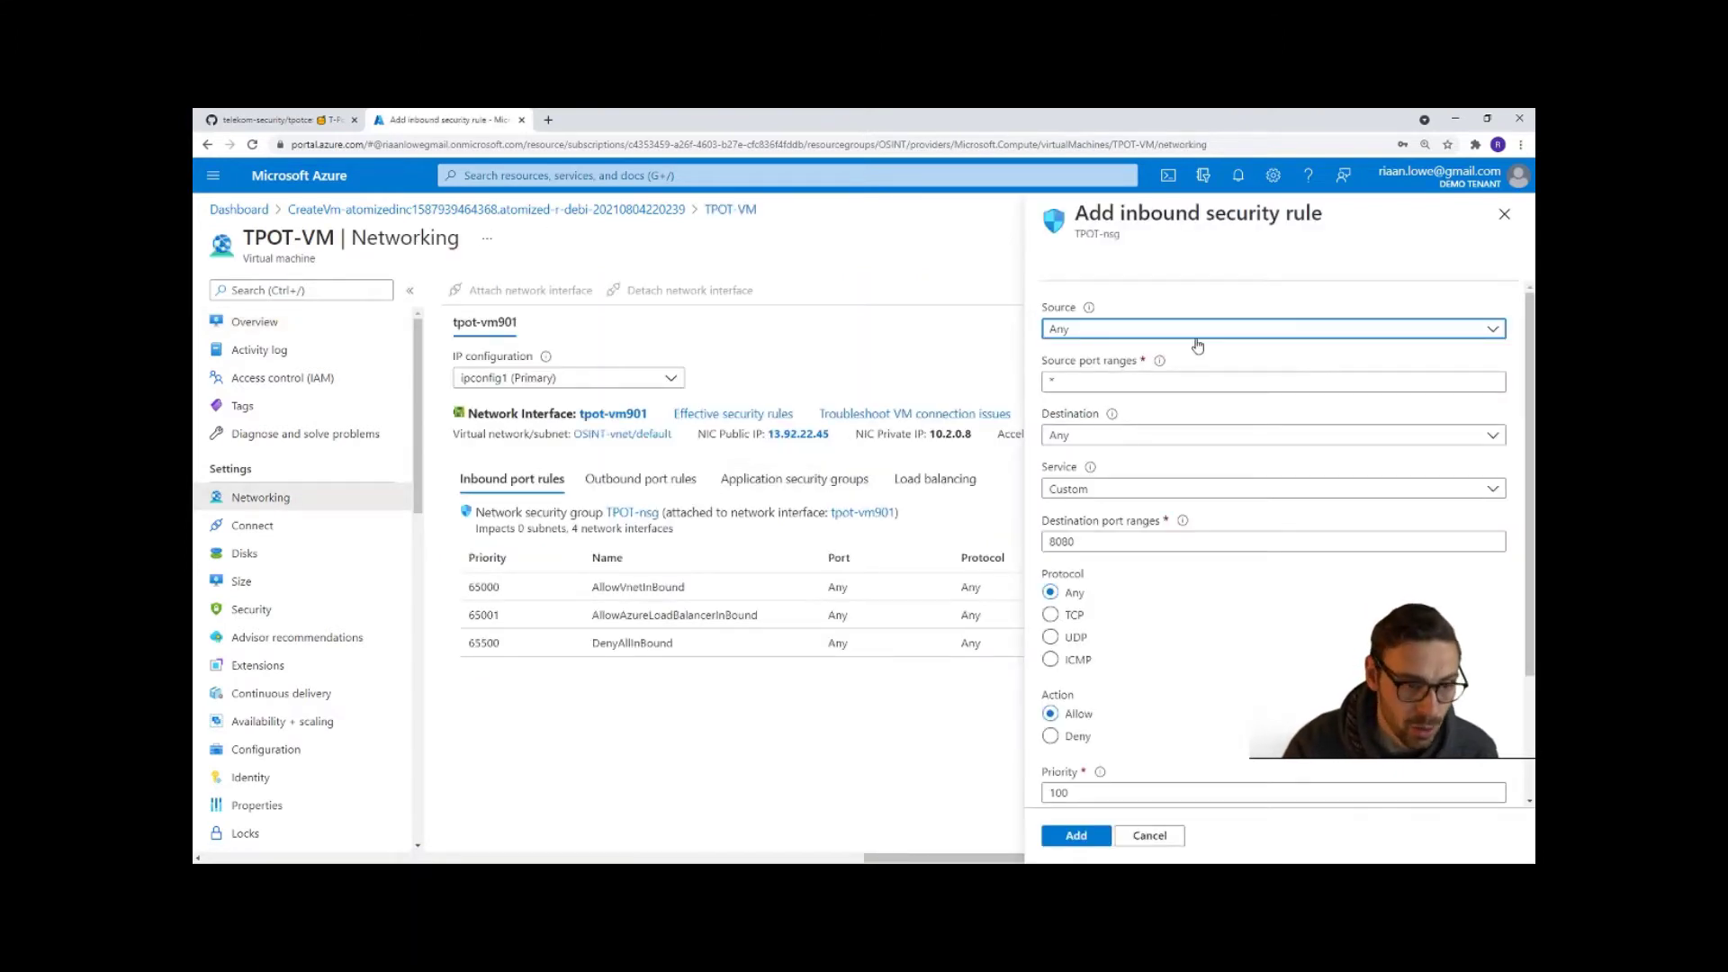
{"action": "left_click", "coordinate": [1100, 331]}
{"action": "left_click", "coordinate": [1080, 381]}
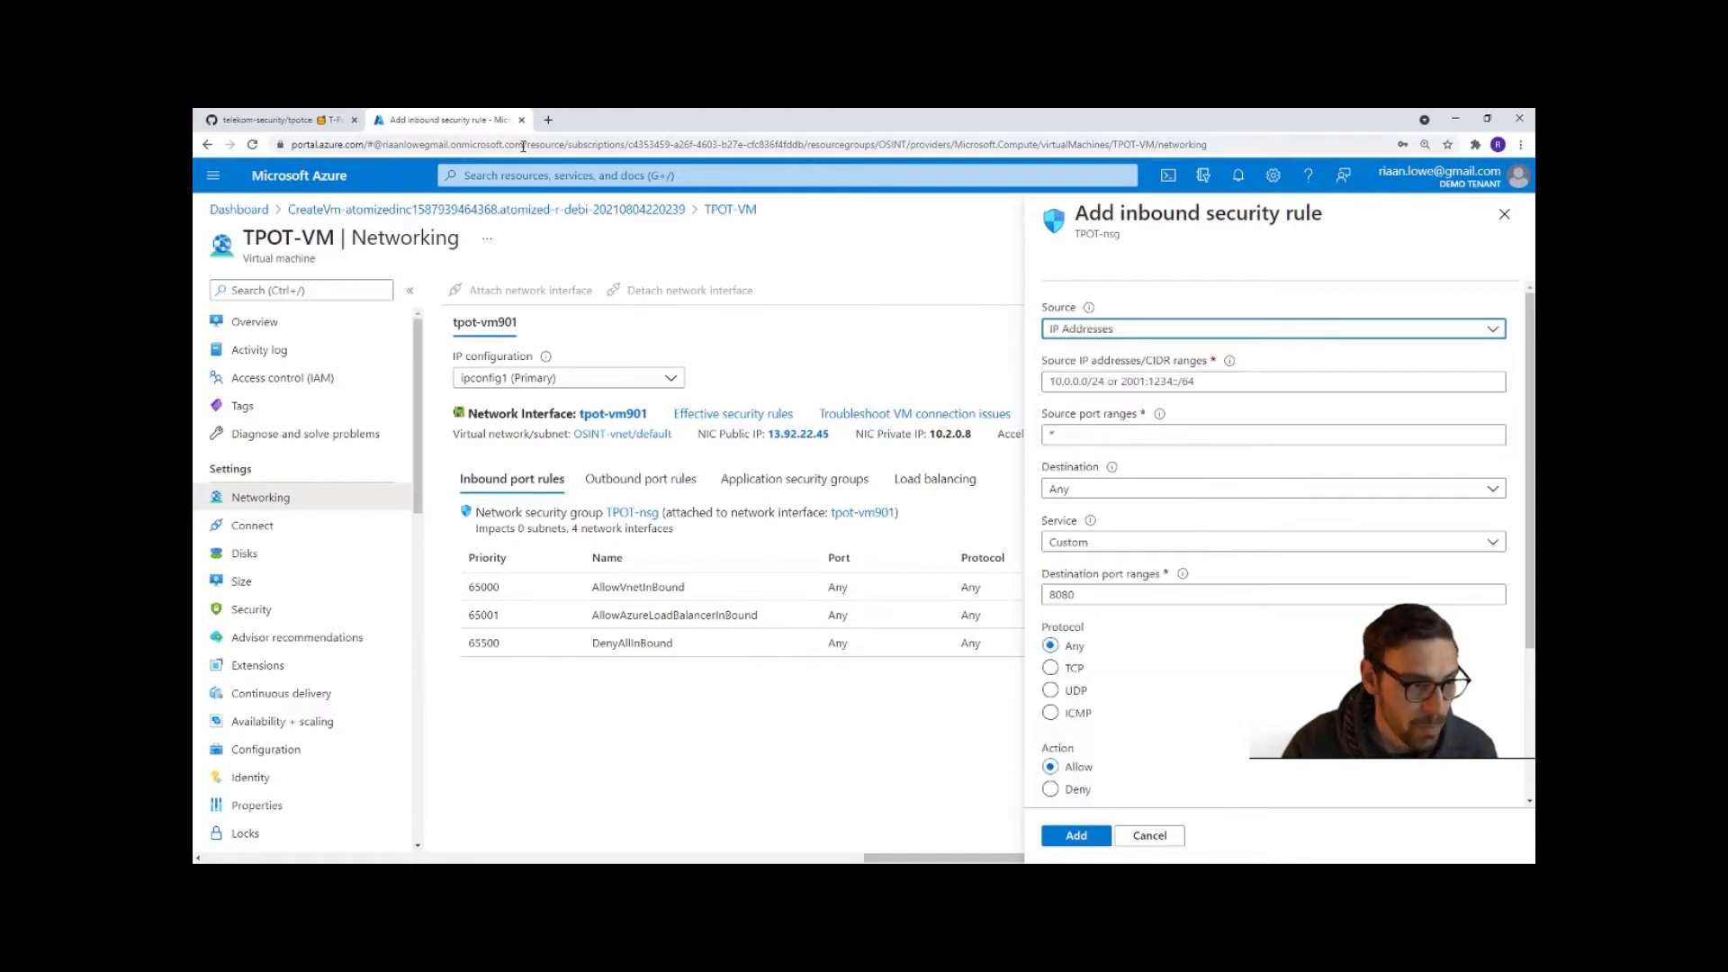
{"action": "left_click", "coordinate": [548, 120]}
{"action": "key", "text": "ctrl+w"}
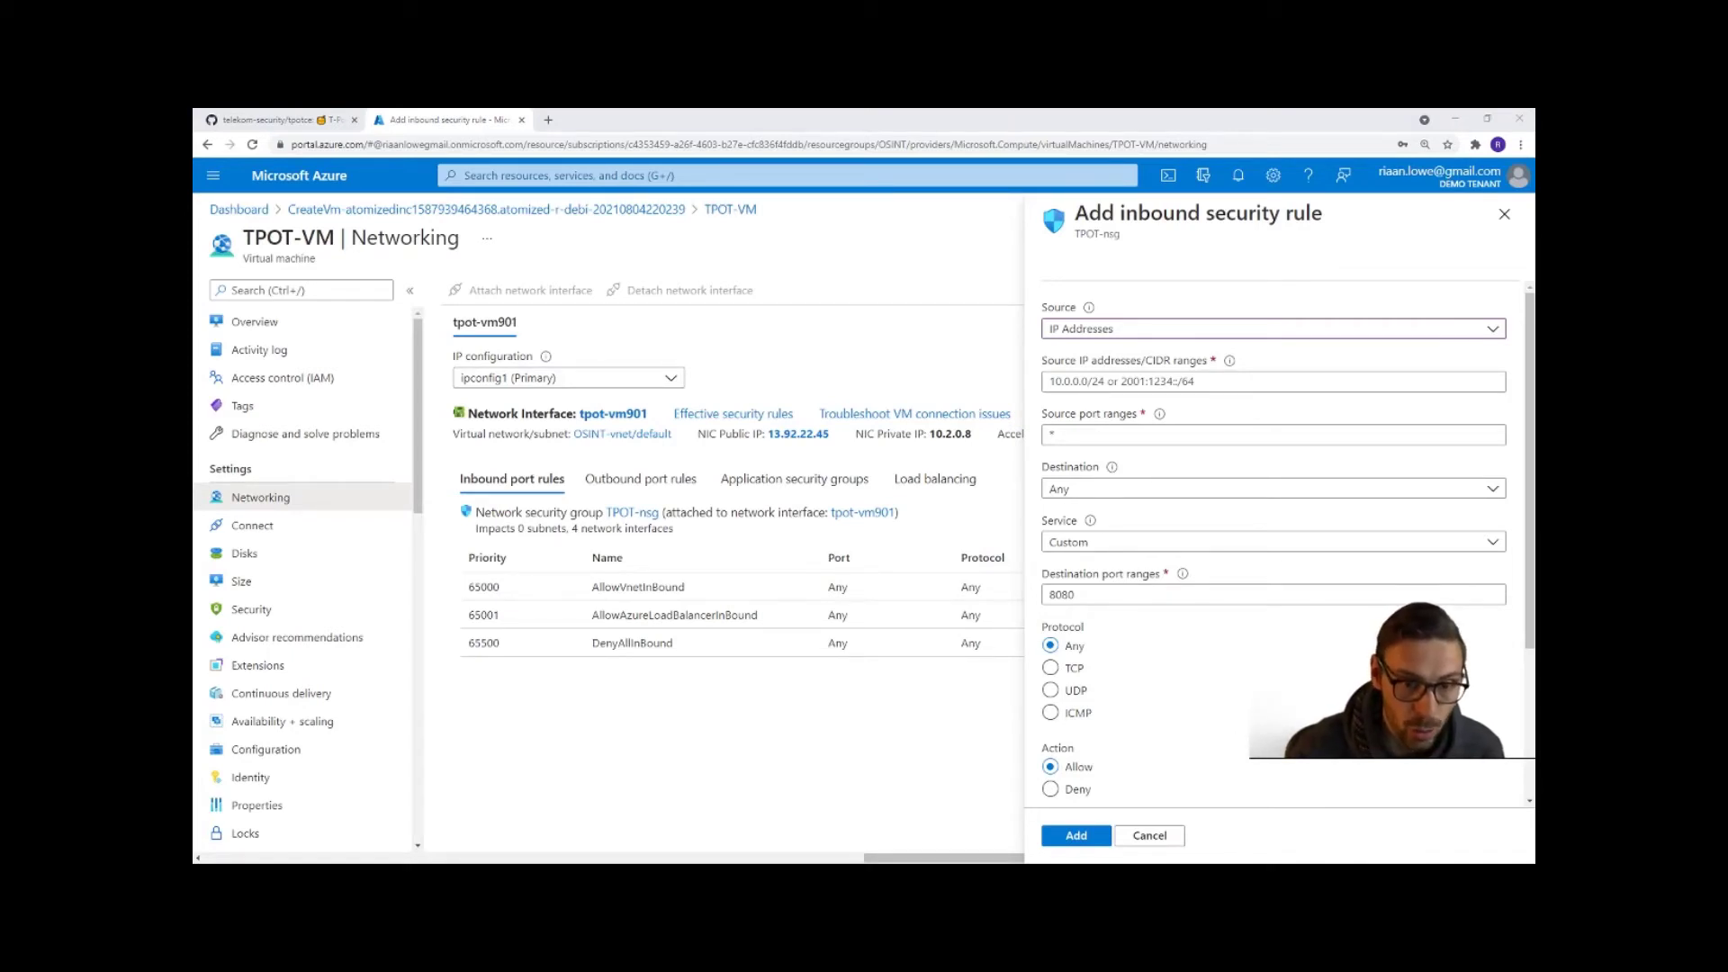
{"action": "left_click", "coordinate": [1116, 329]}
{"action": "left_click", "coordinate": [1116, 375]}
{"action": "type", "text": "105.244.170.110"}
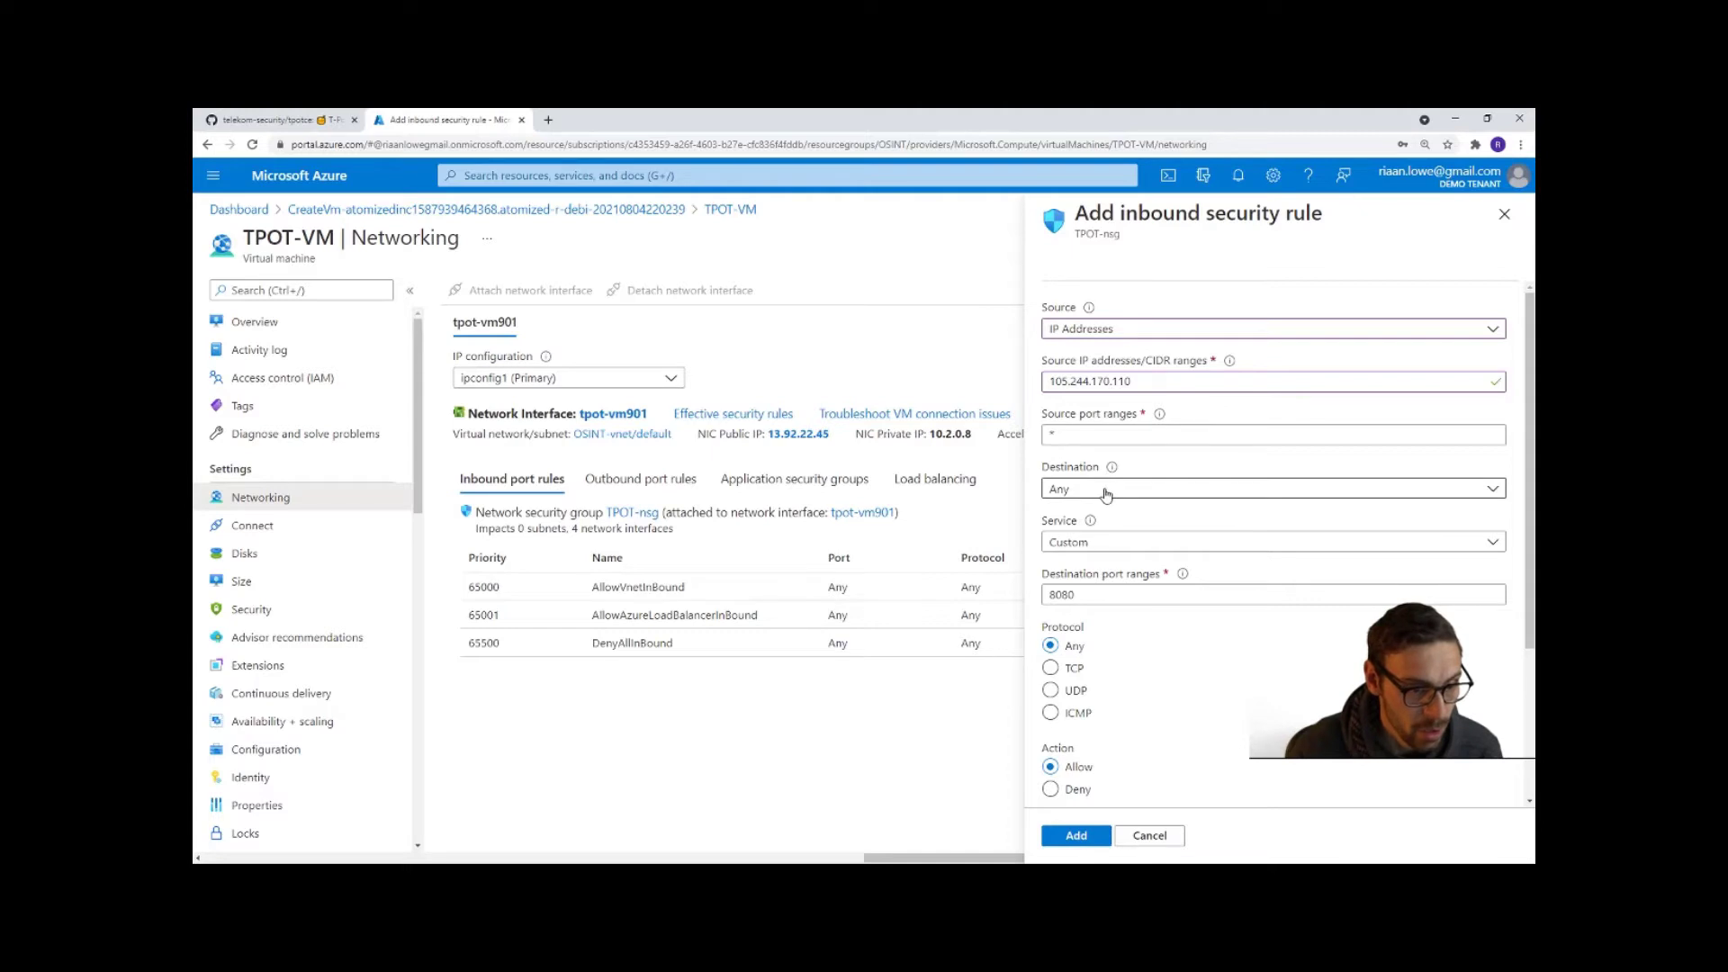
- Set the inbound rule's destination port to 22 and its protocol to TCP
{"action": "scroll", "coordinate": [1125, 522], "scroll_direction": "down", "scroll_amount": 1}
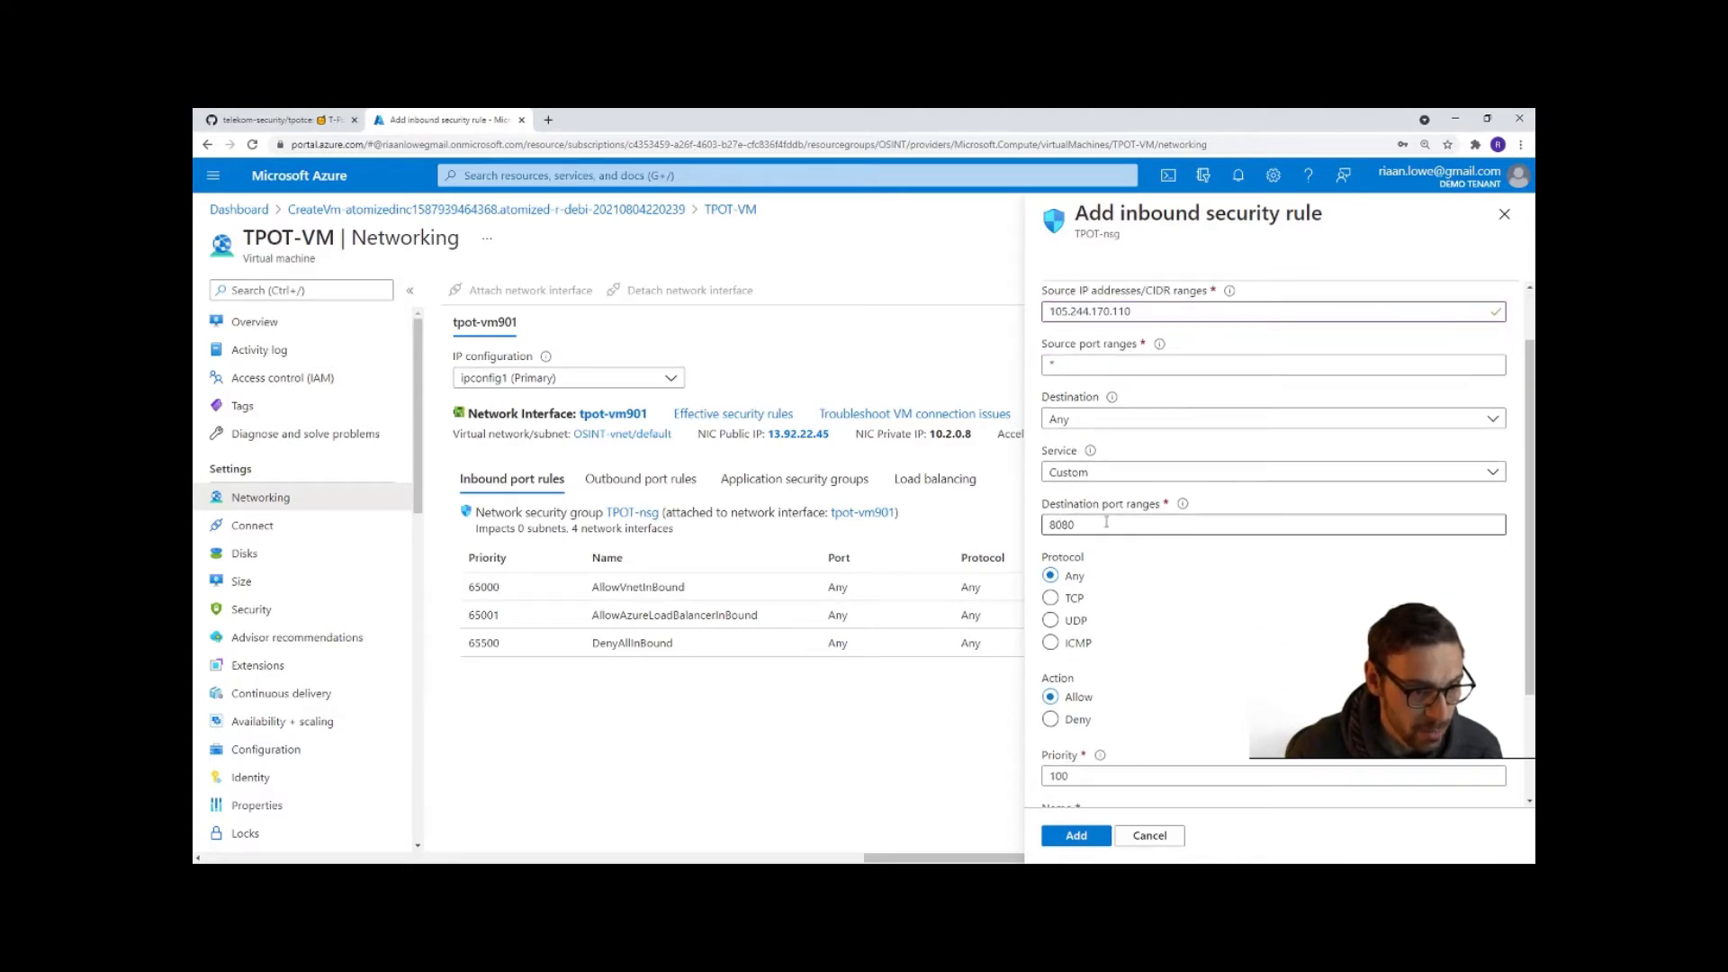
{"action": "double_click", "coordinate": [1107, 529]}
{"action": "type", "text": "22"}
{"action": "left_click", "coordinate": [1071, 599]}
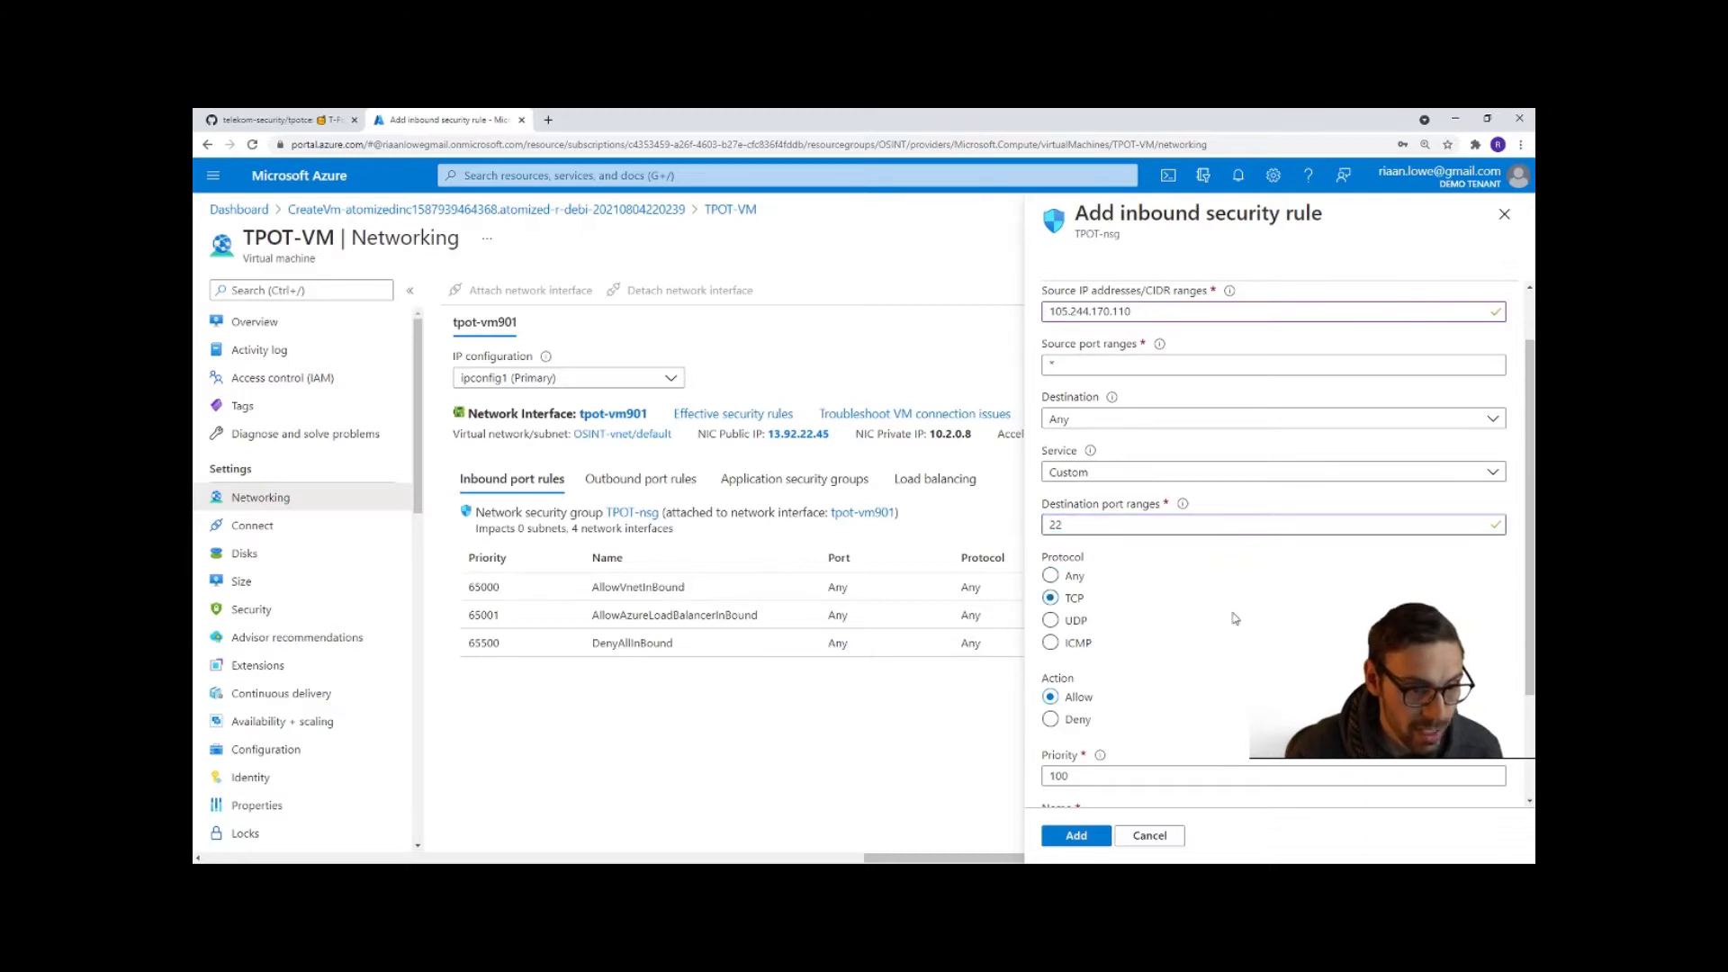
- Name the inbound rule SSH- followed by the administrator's first name, reuse that name as its description, and add the rule
{"action": "scroll", "coordinate": [1222, 604], "scroll_direction": "down", "scroll_amount": 2}
{"action": "left_click_drag", "start_coordinate": [1152, 681], "coordinate": [963, 675]}
{"action": "type", "text": "SSH"}
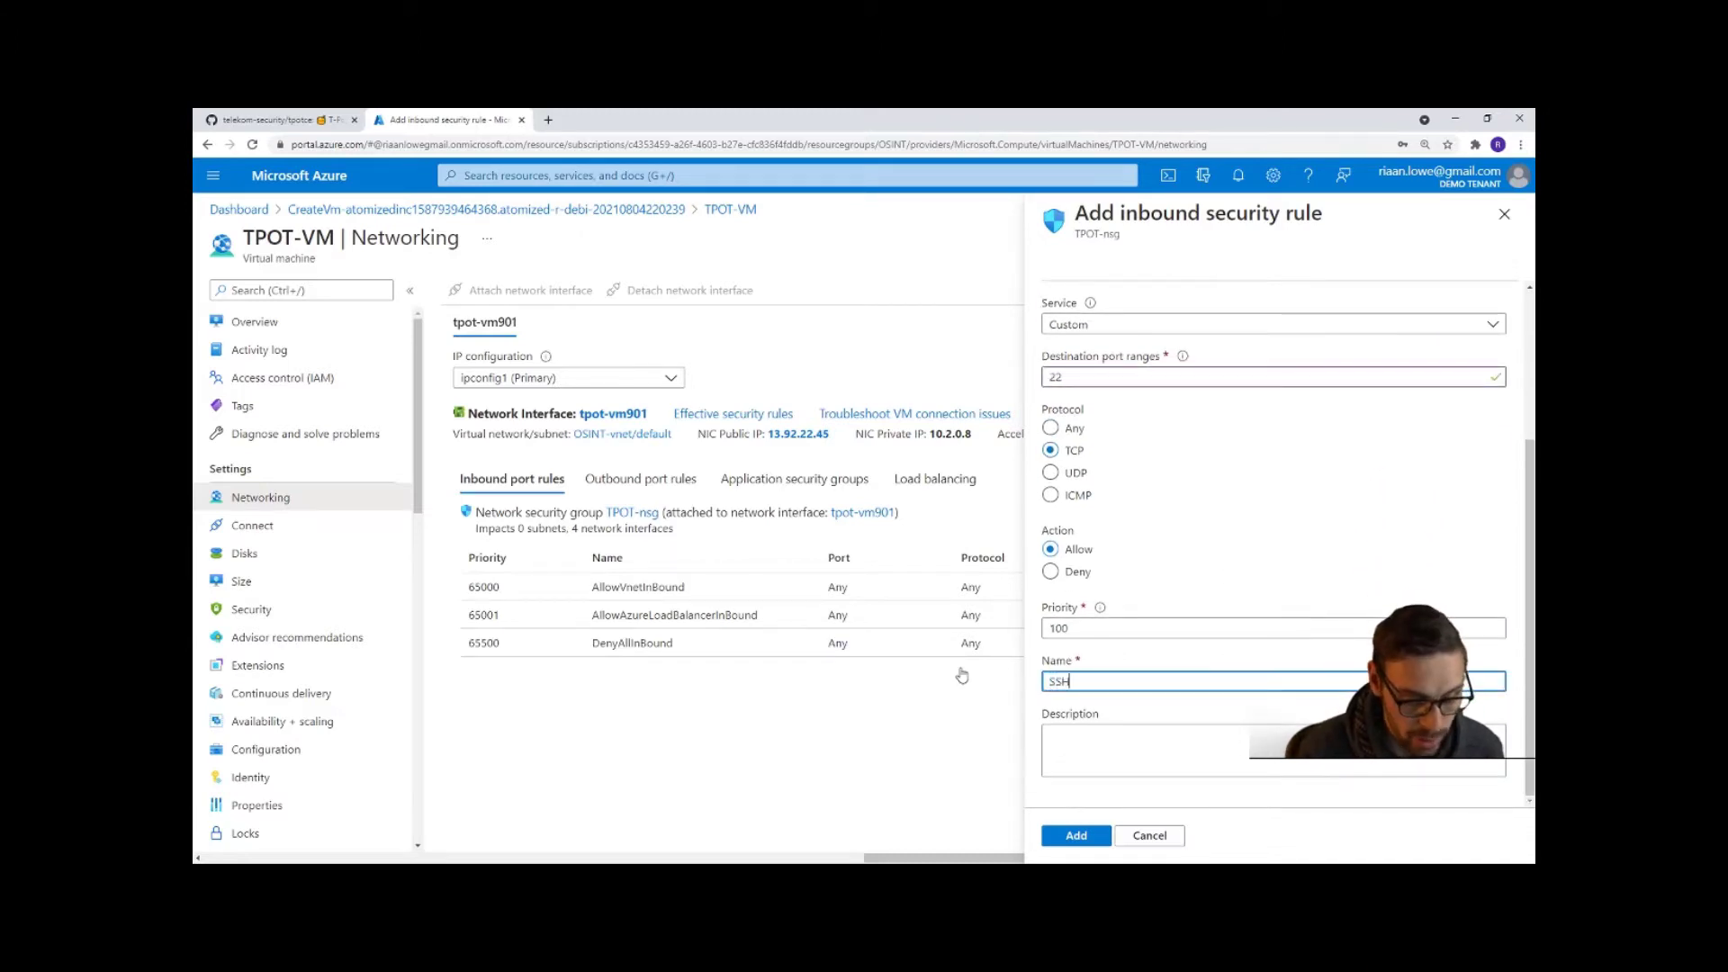
{"action": "type", "text": "-Riaan"}
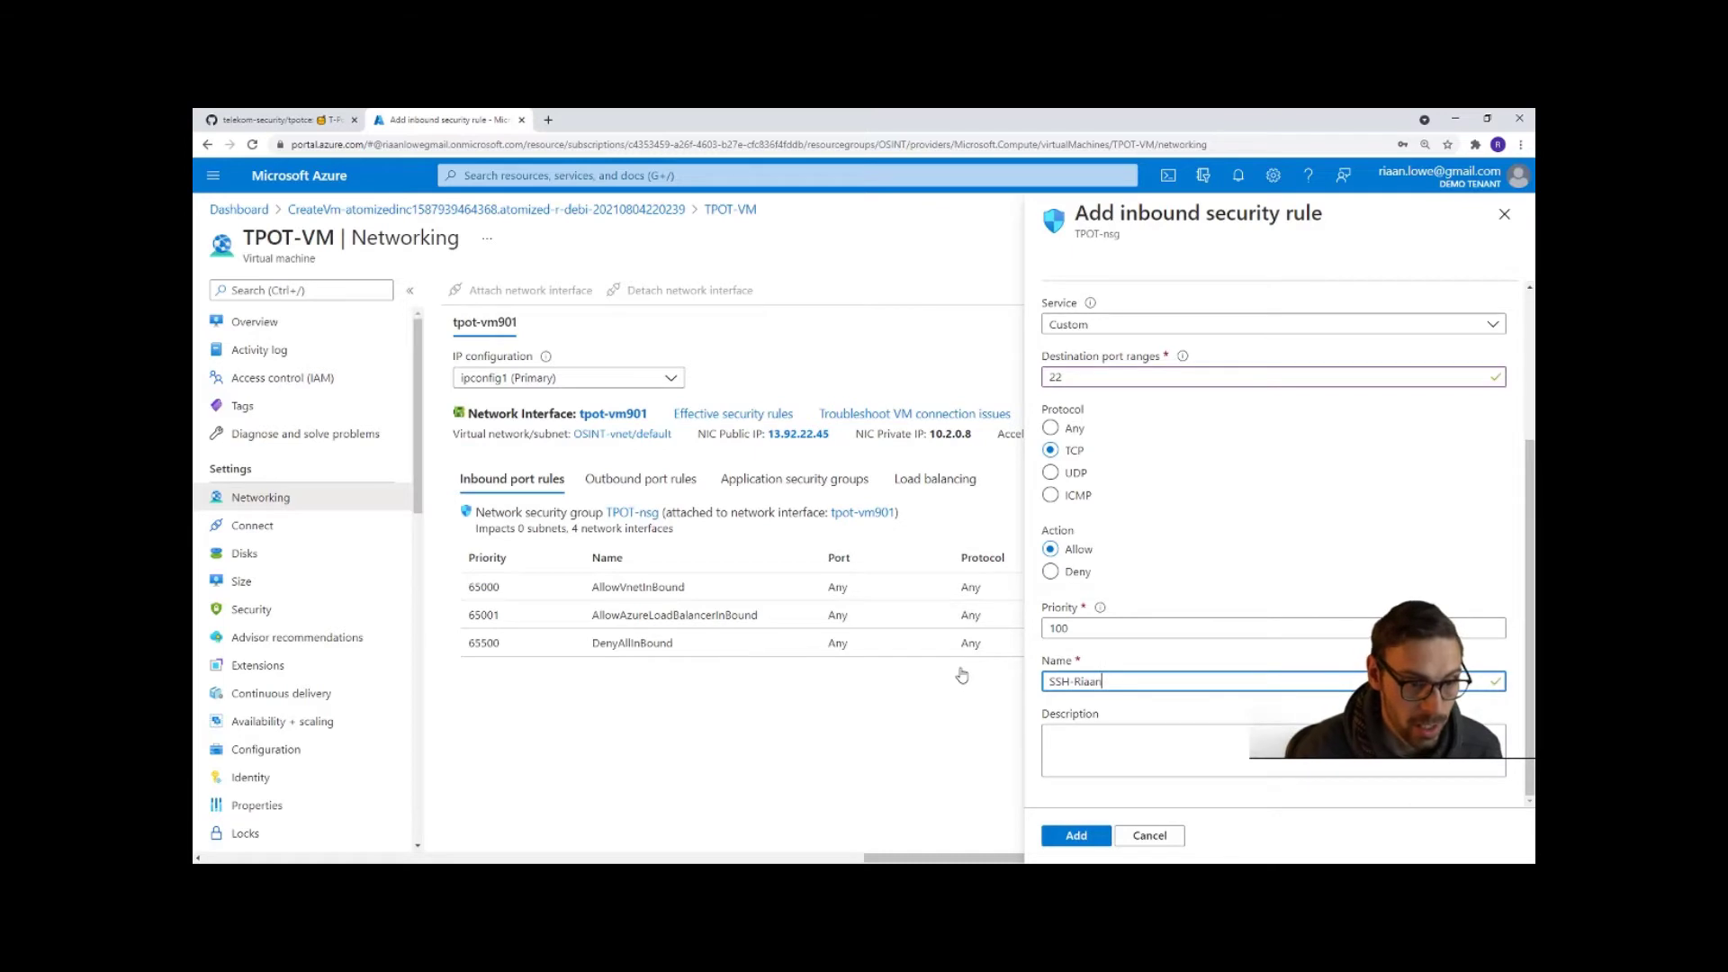
{"action": "key", "text": "ctrl+a"}
{"action": "key", "text": "ctrl+c"}
{"action": "left_click", "coordinate": [1132, 760]}
{"action": "key", "text": "ctrl+v"}
{"action": "left_click", "coordinate": [1076, 835]}
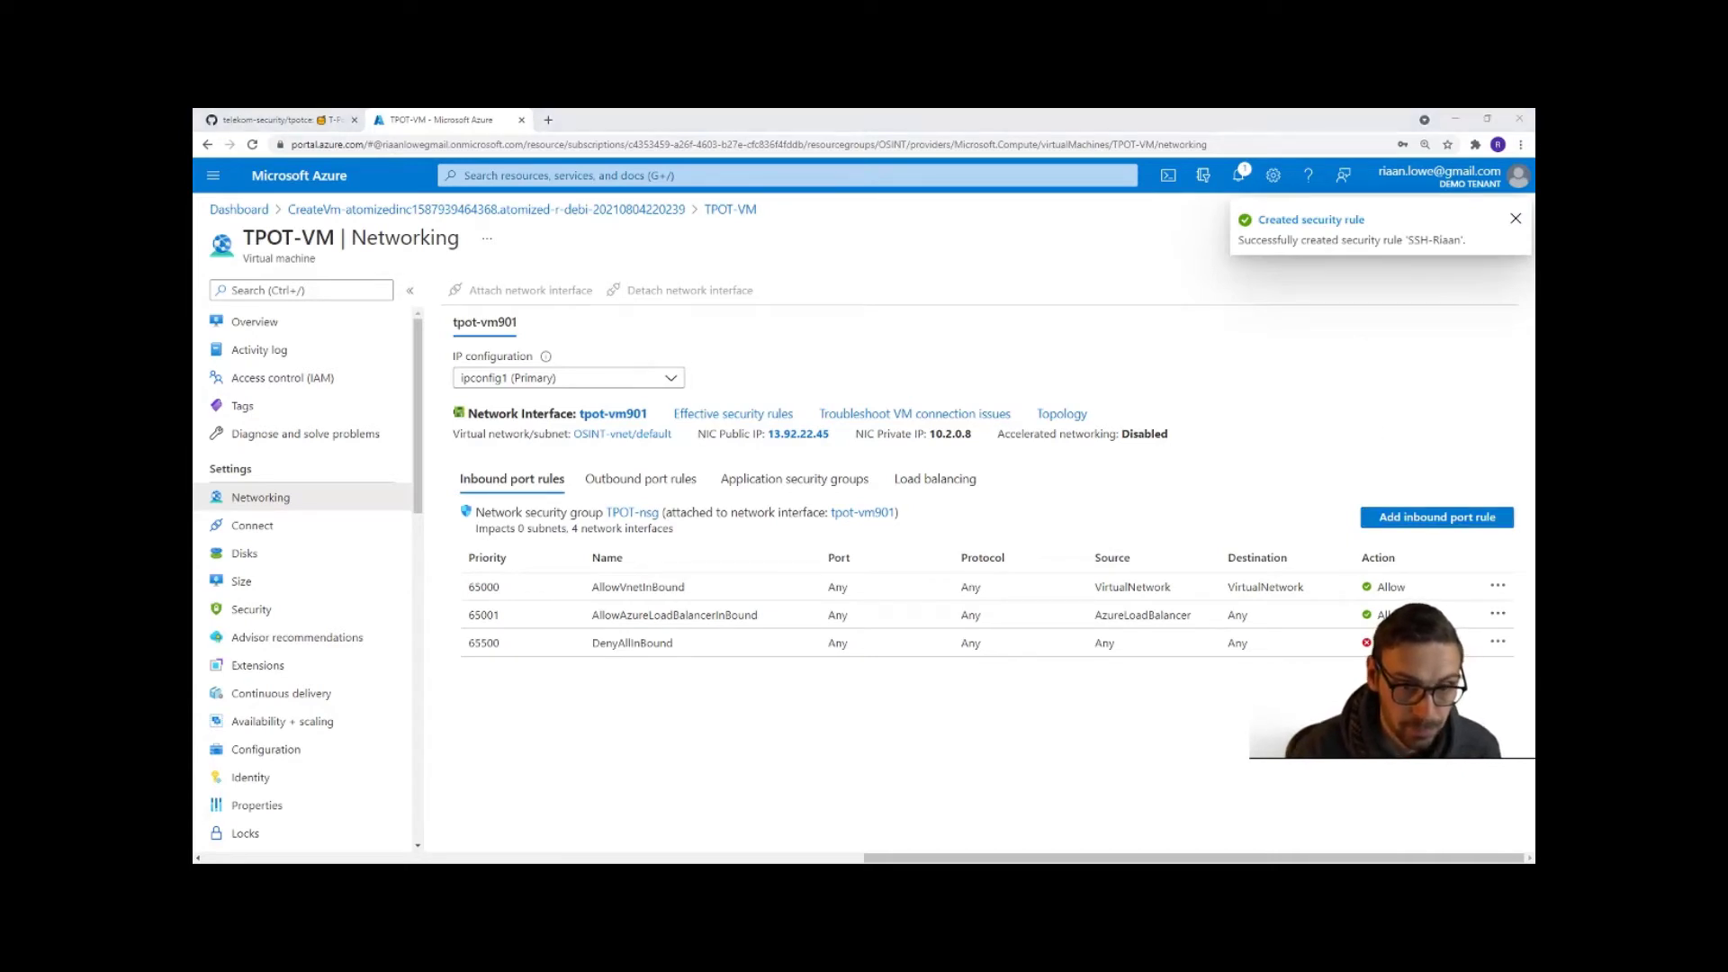
- Get TPOT-VM's public IP address from its overview page and switch to Windows PowerShell
{"action": "left_click", "coordinate": [433, 392]}
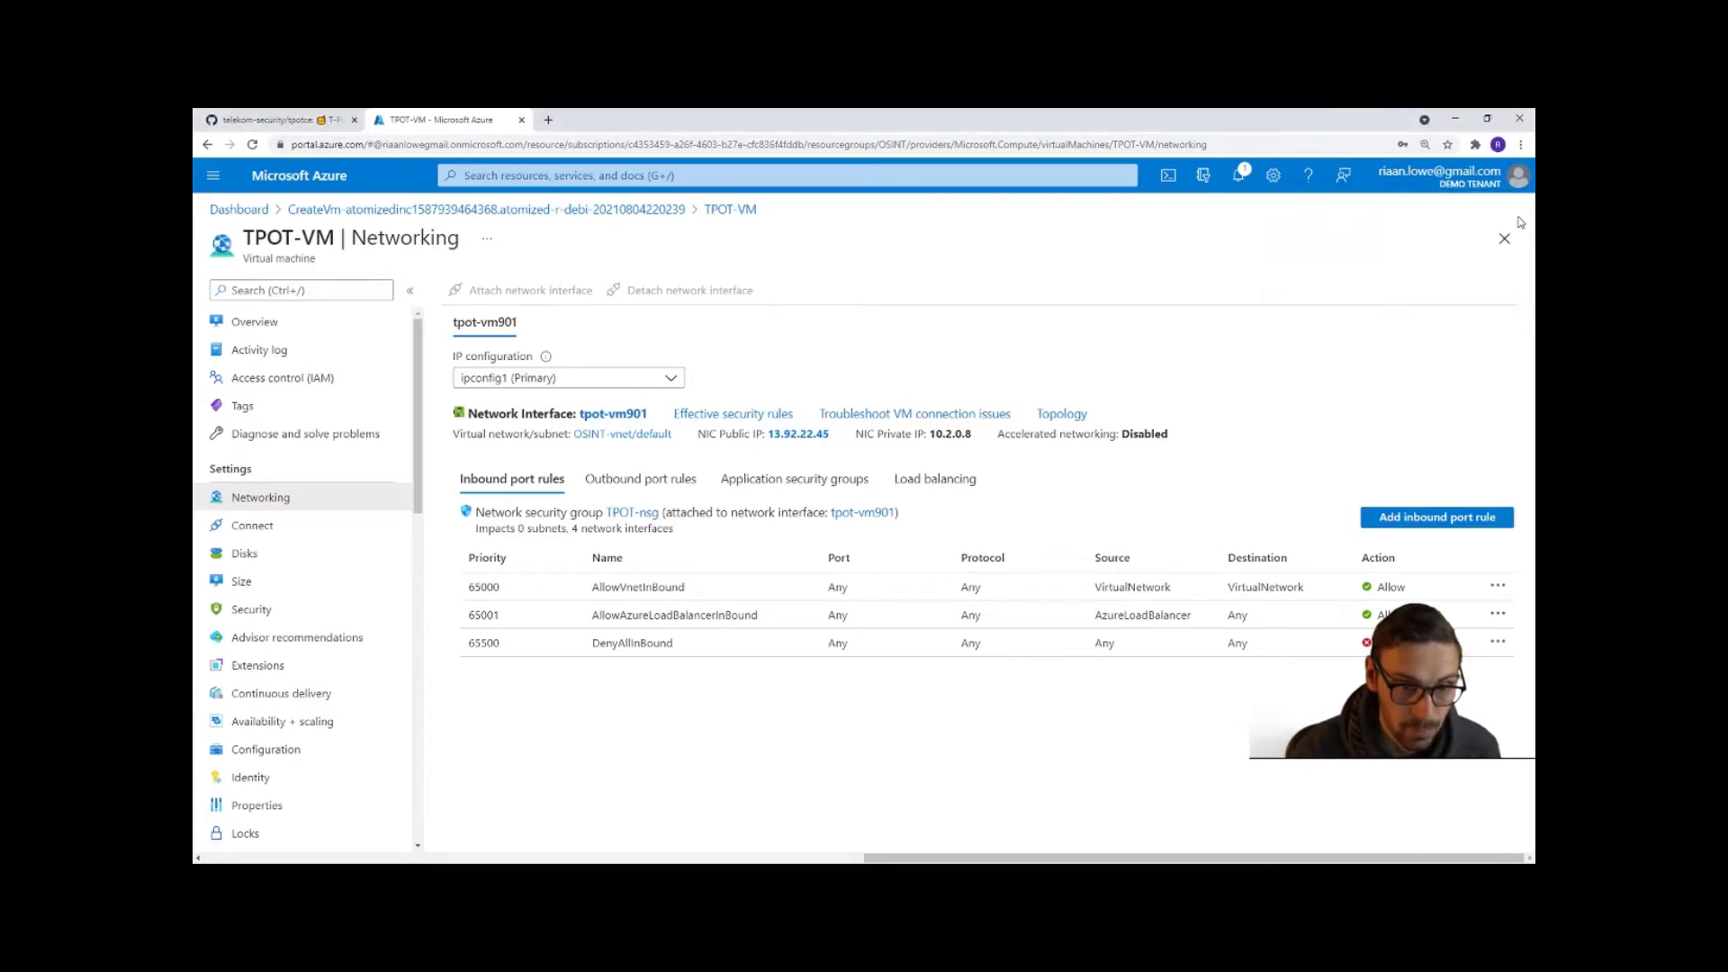
{"action": "left_click", "coordinate": [300, 322]}
{"action": "left_click", "coordinate": [1198, 397]}
{"action": "key", "text": "alt+Tab"}
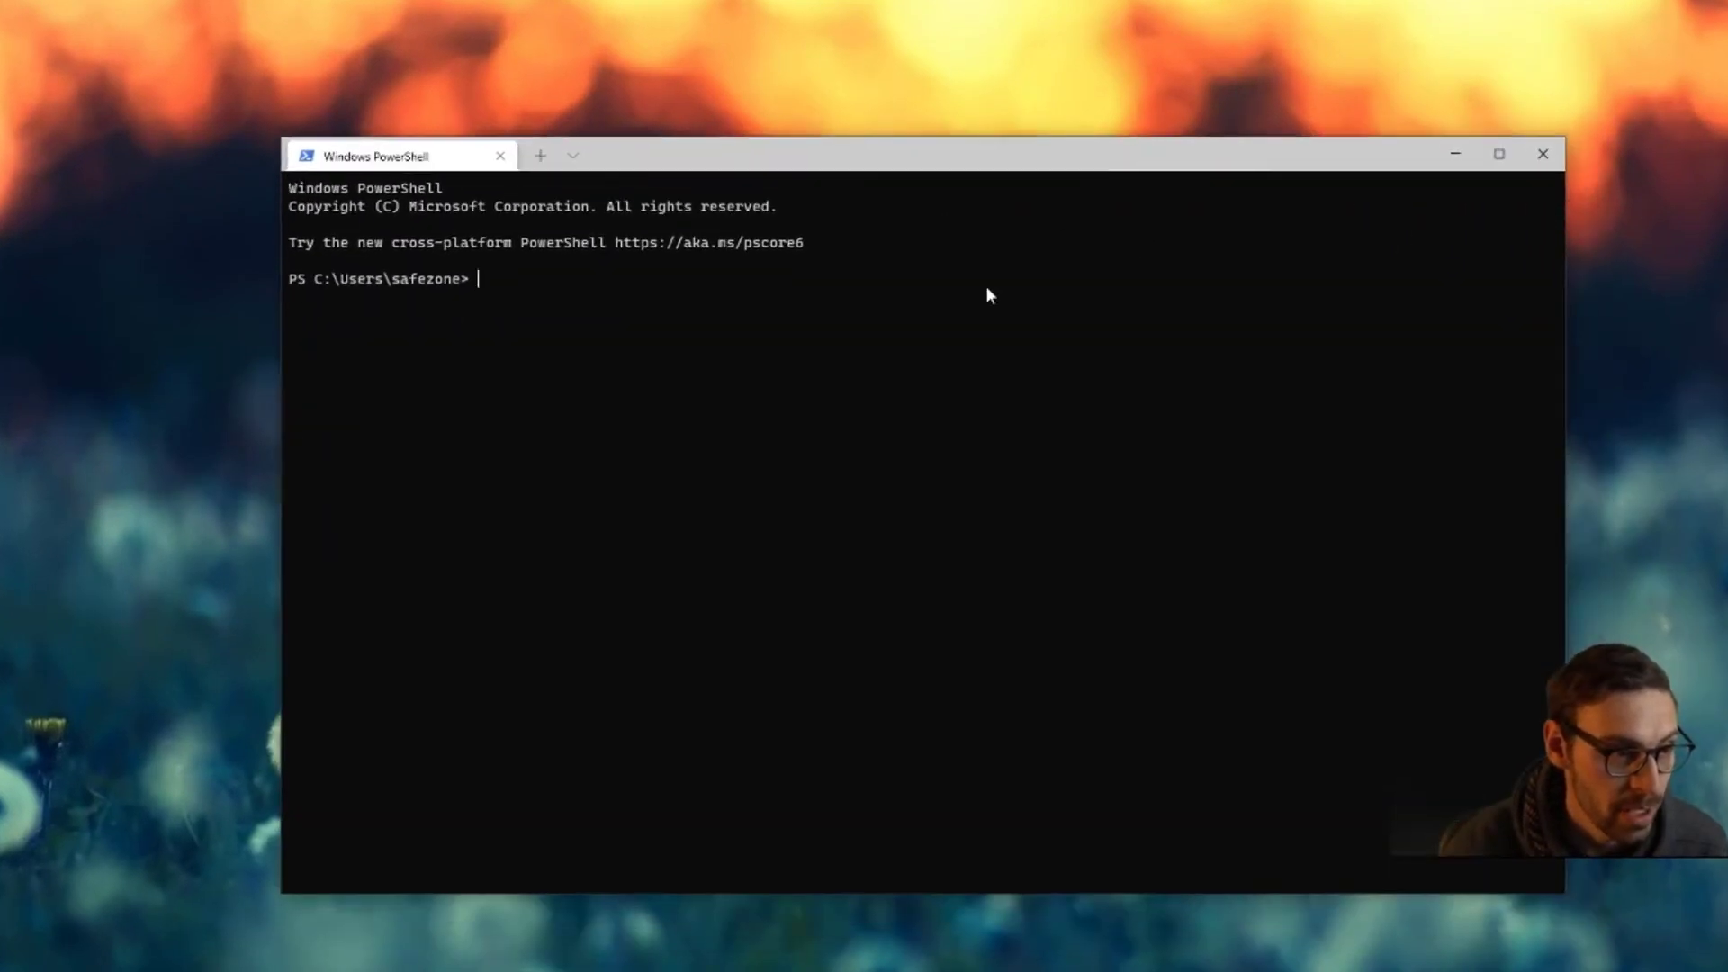
- Log in to 13.92.22.45 over SSH with the administrator account, accepting the host key and entering the account password, and switch to root
{"action": "type", "text": "ssh"}
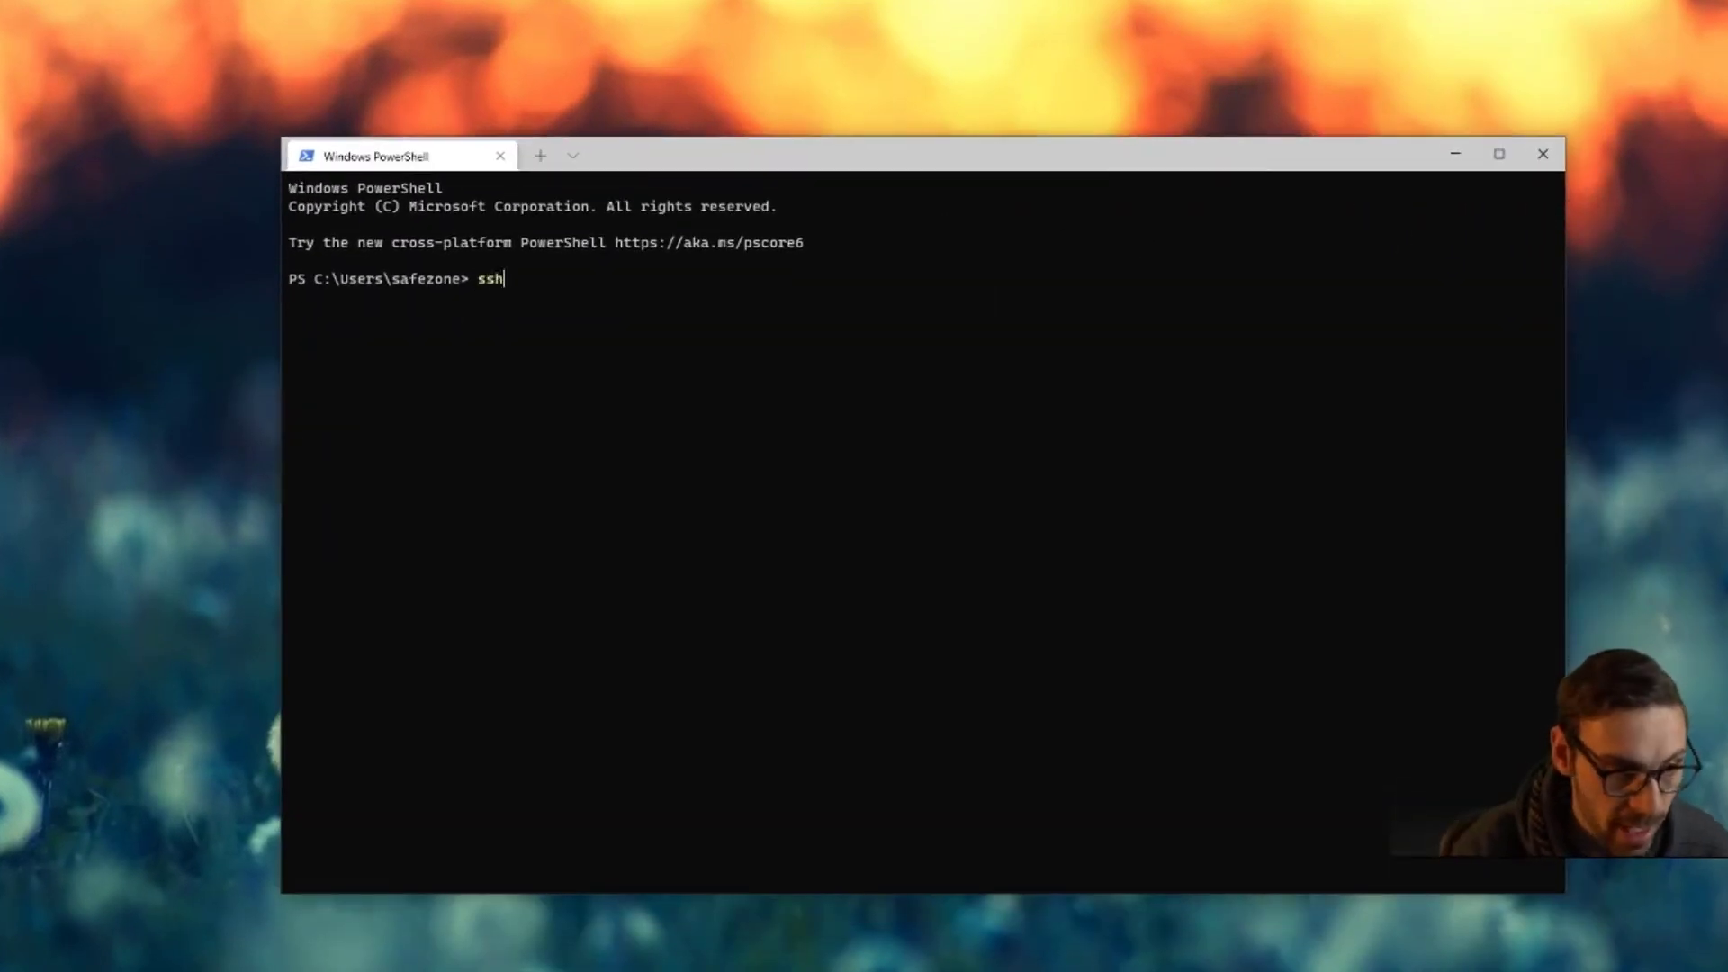
{"action": "type", "text": " riaan@13.92.22.45"}
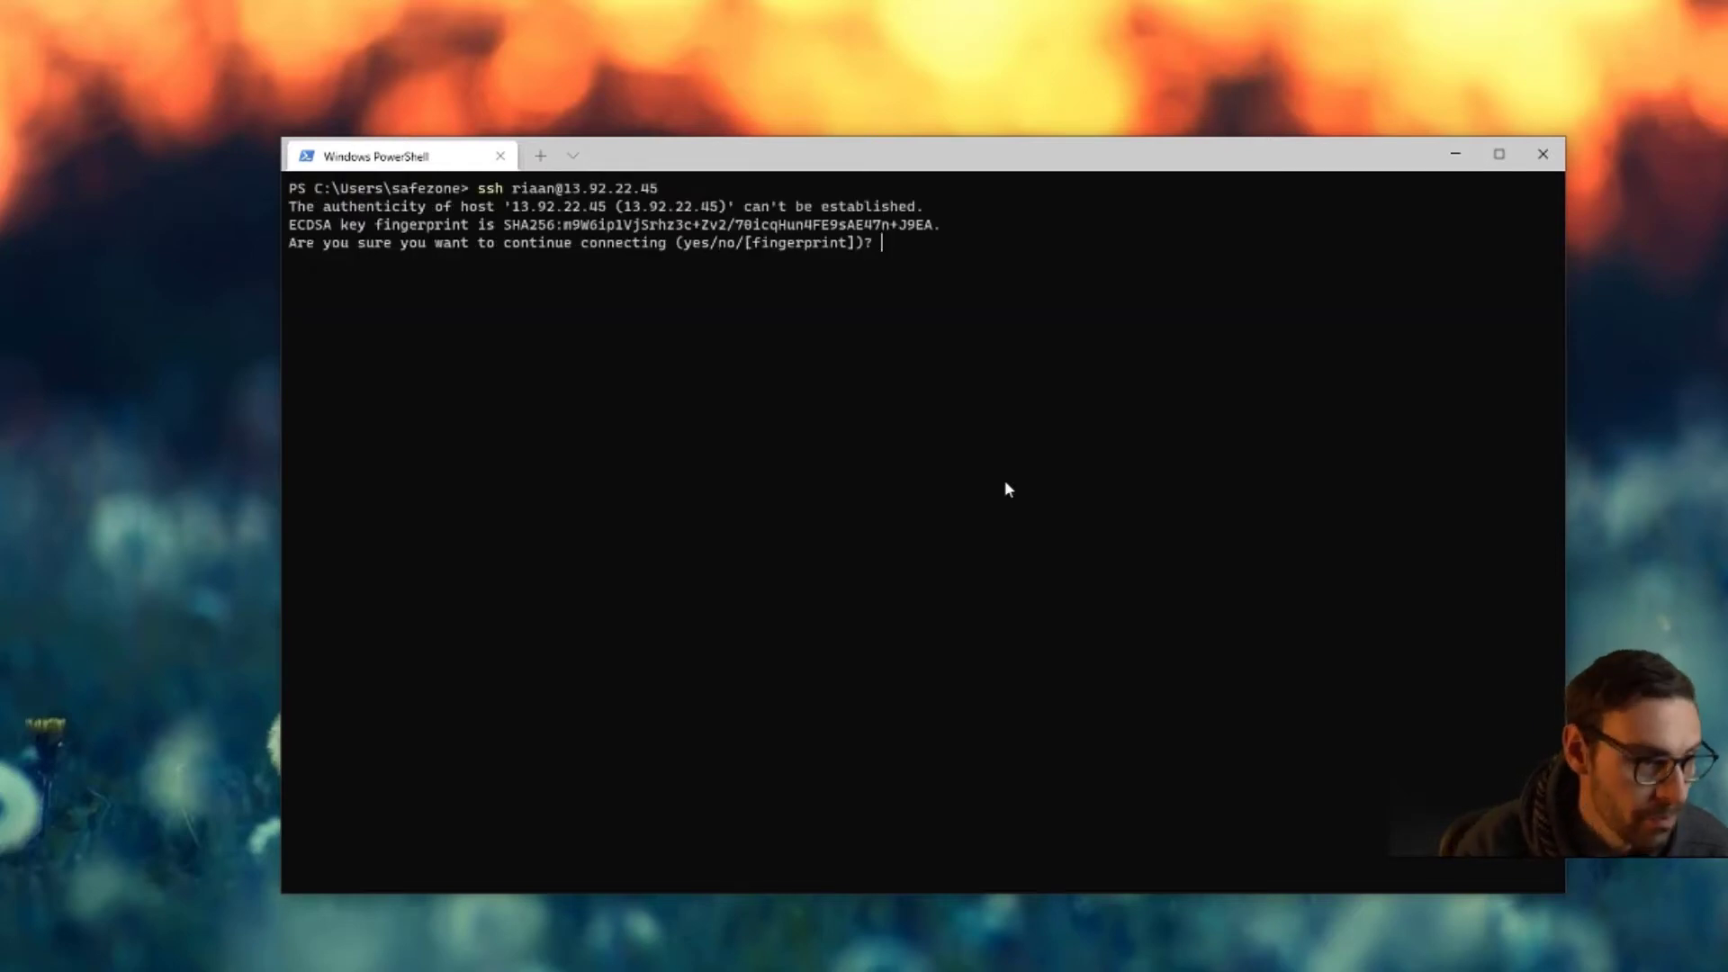
{"action": "type", "text": "yes"}
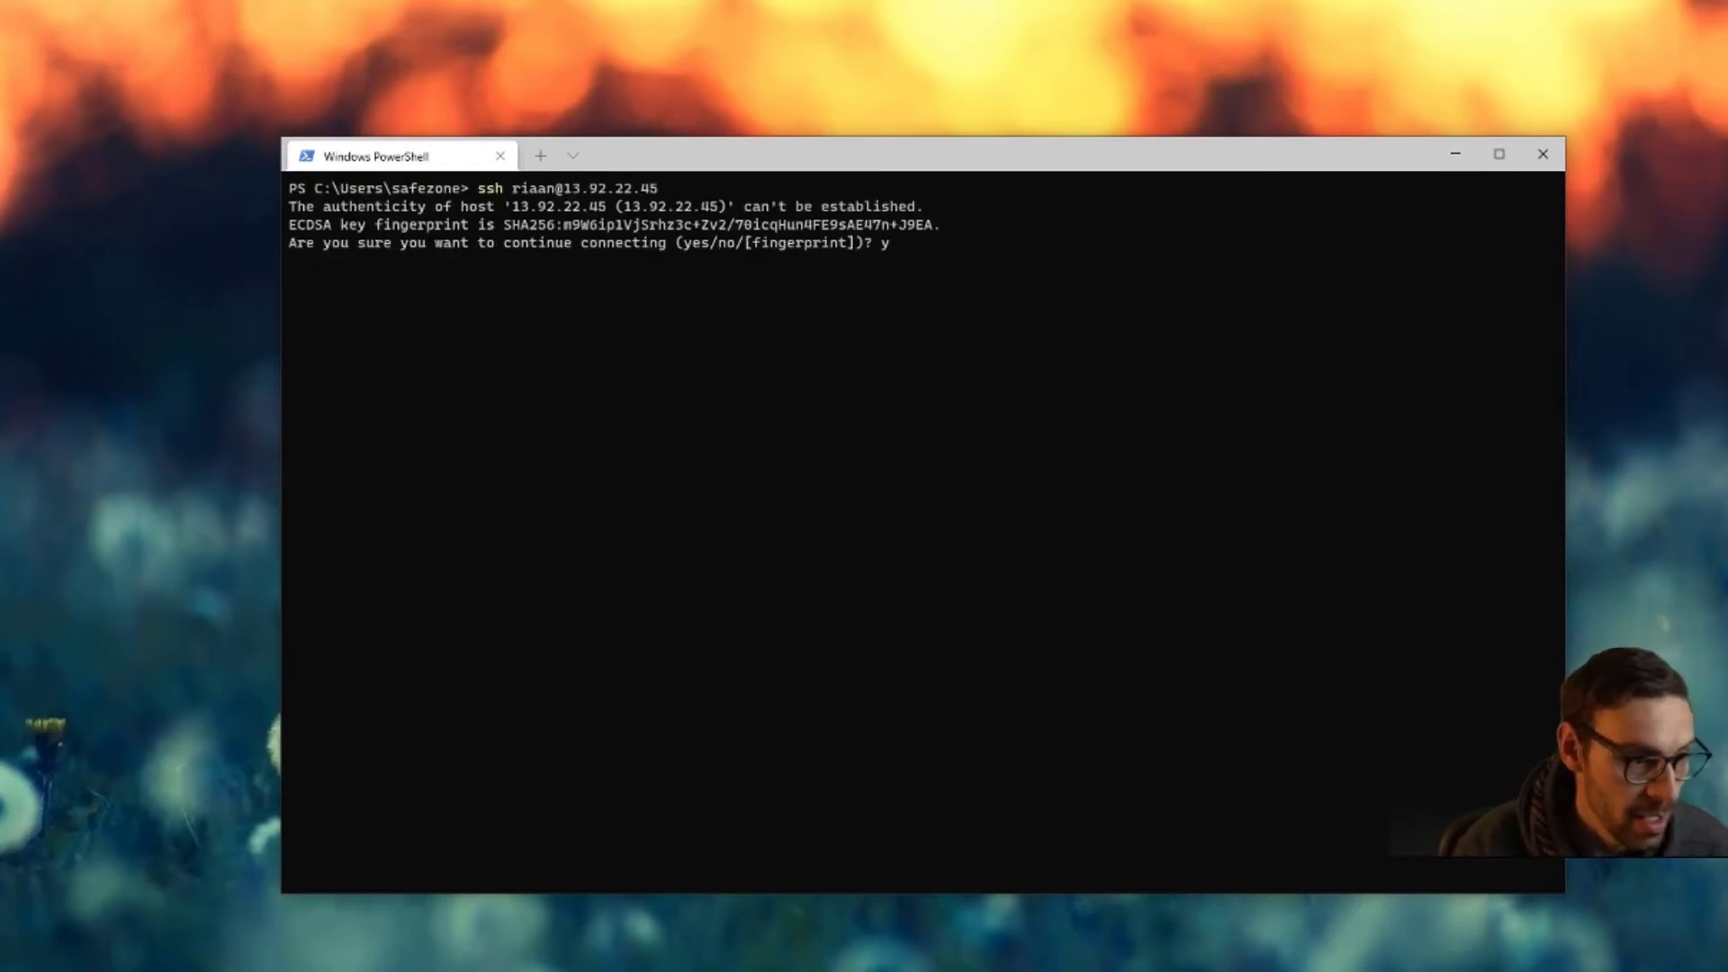
{"action": "key", "text": "Return"}
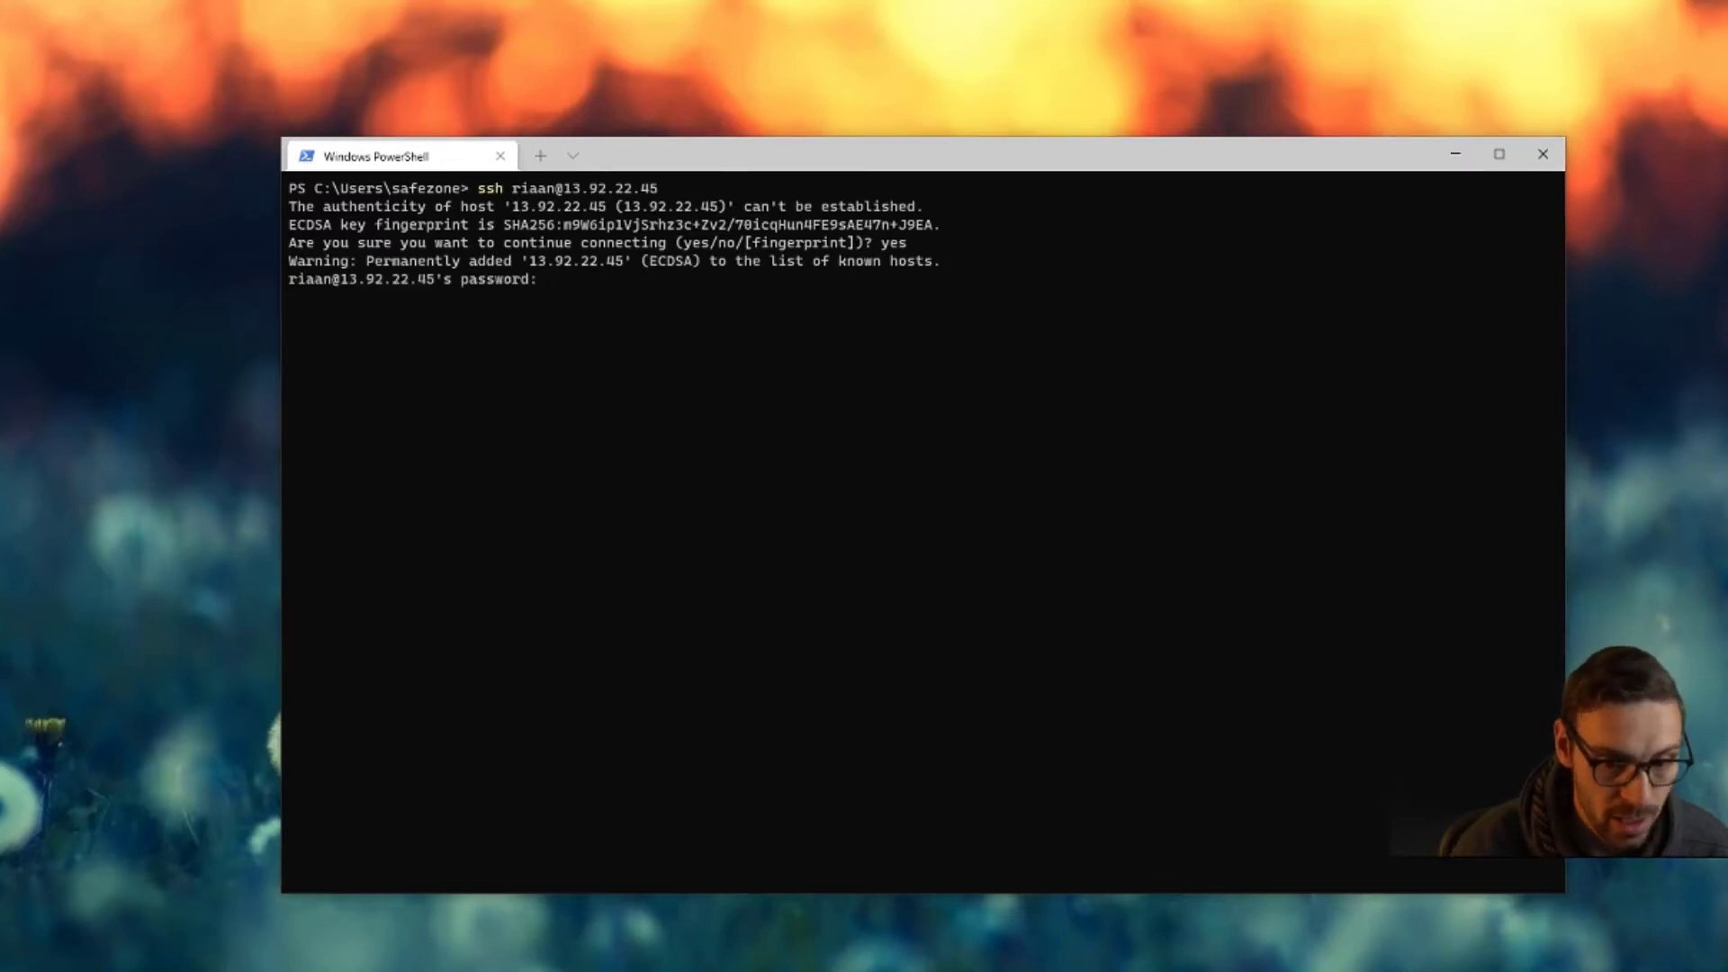
{"action": "key", "text": "Return"}
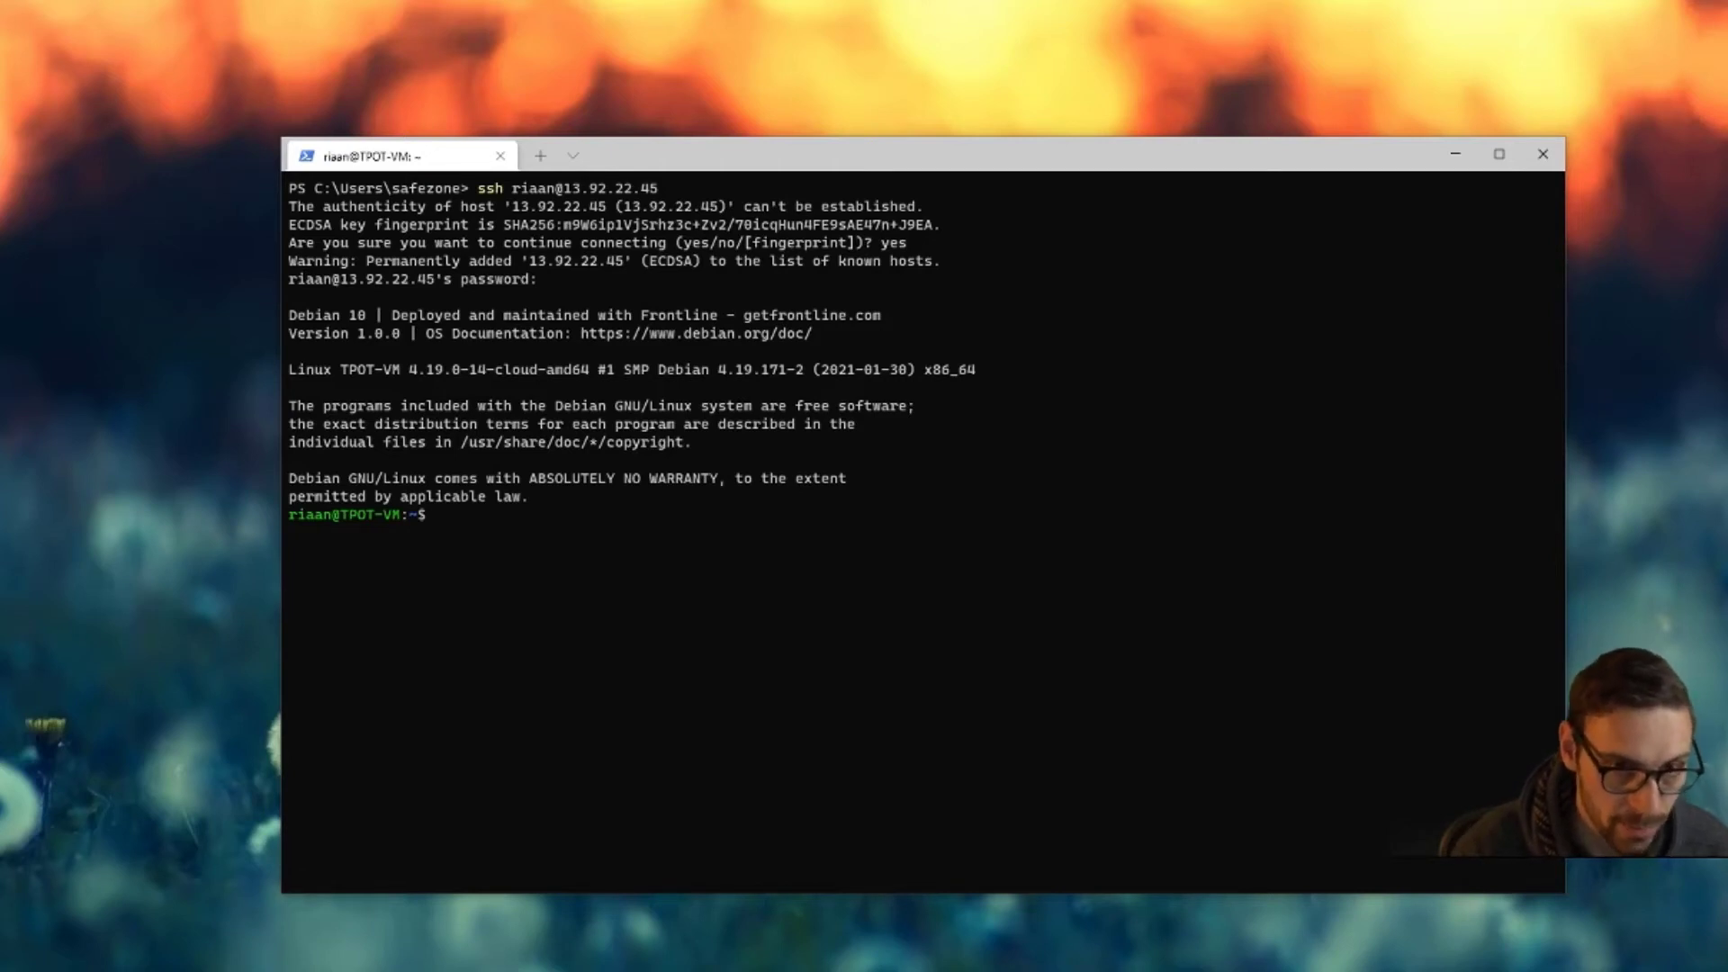
{"action": "type", "text": "sudo su"}
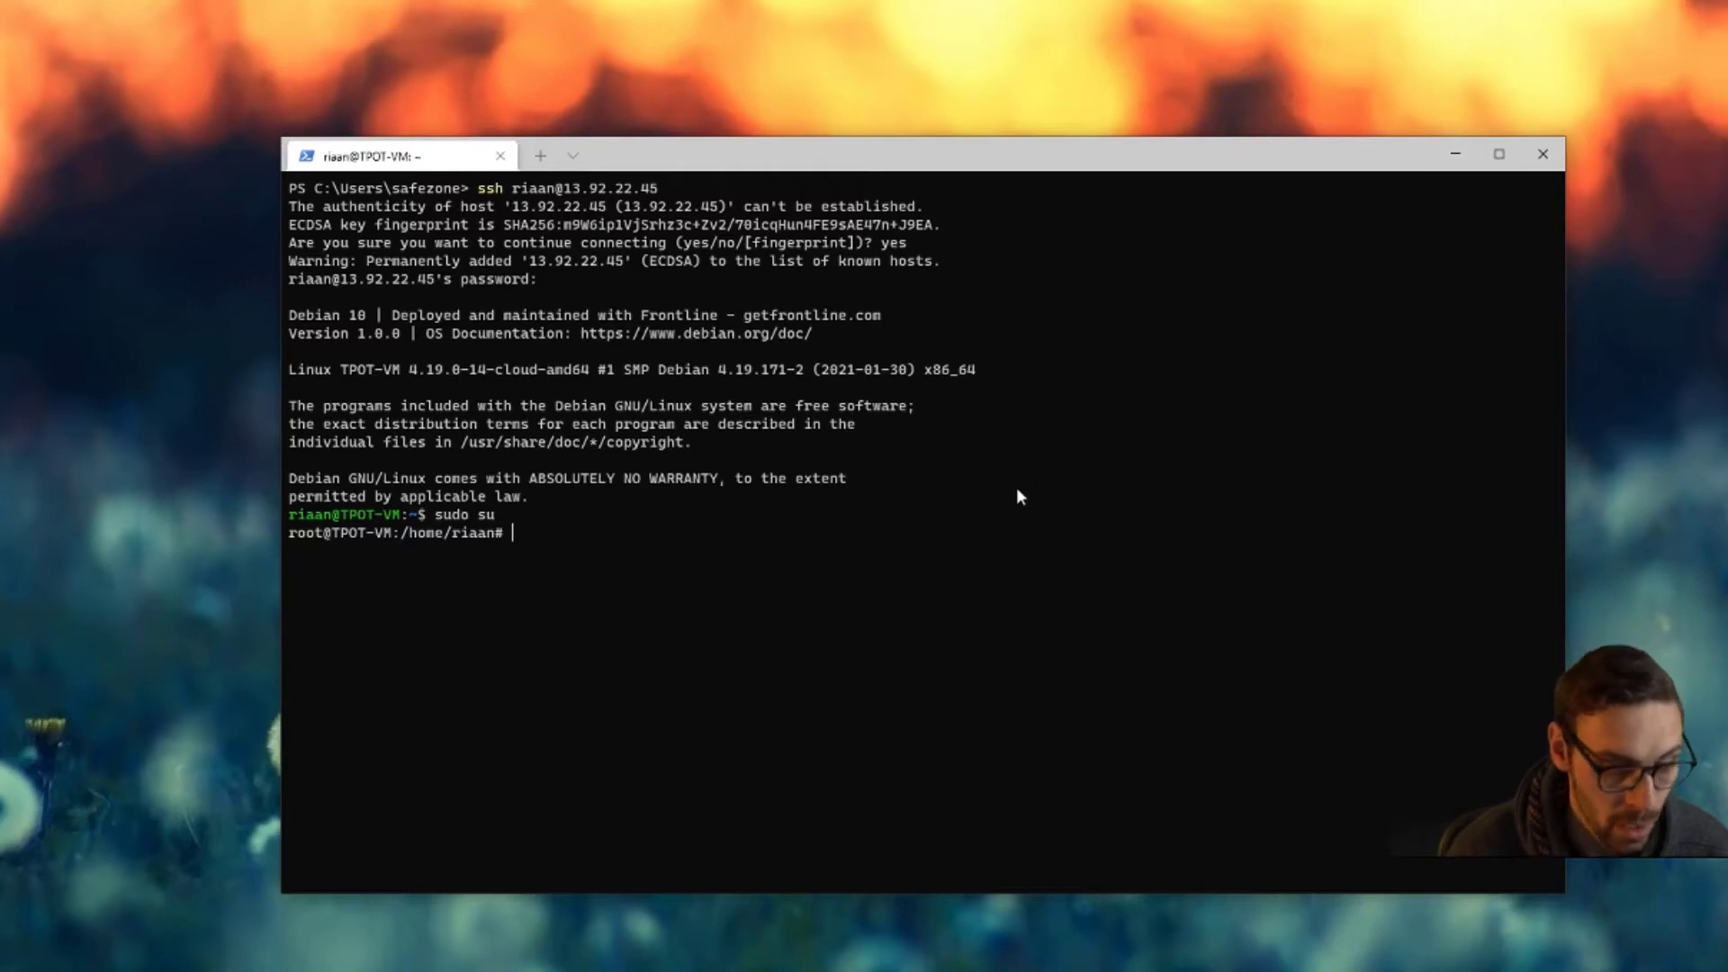
- Try to update and upgrade the system packages with the command apt install update && apt upgrade -y
{"action": "type", "text": "install update"}
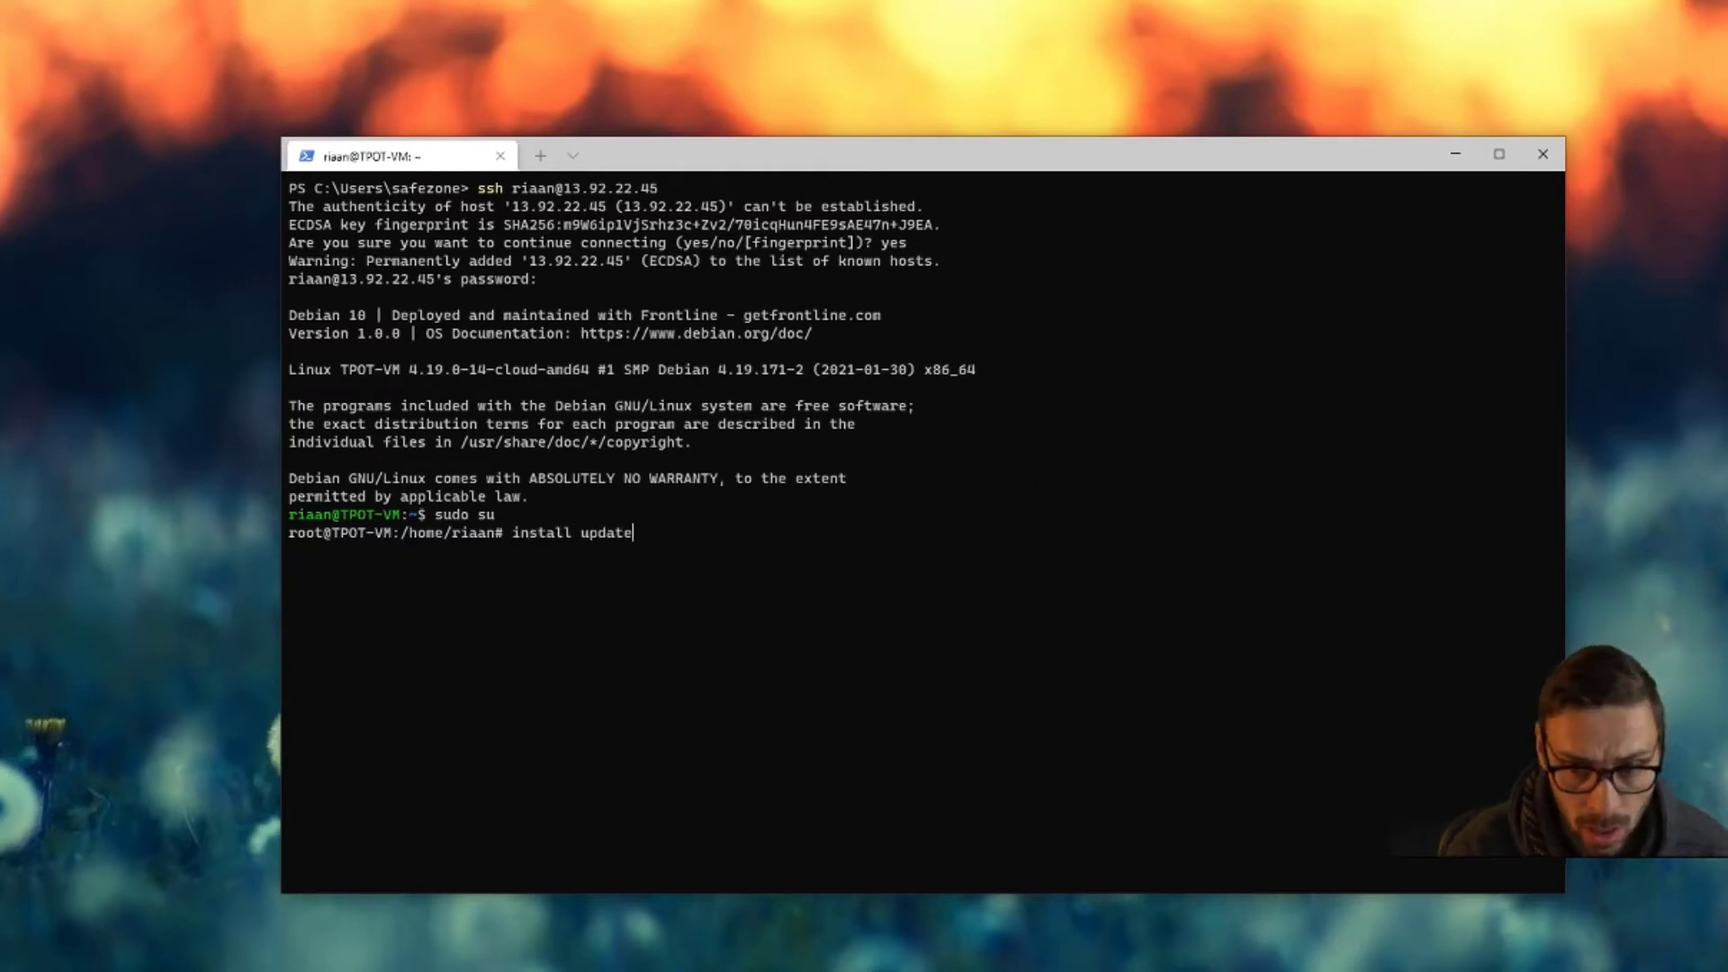
{"action": "type", "text": " &&"}
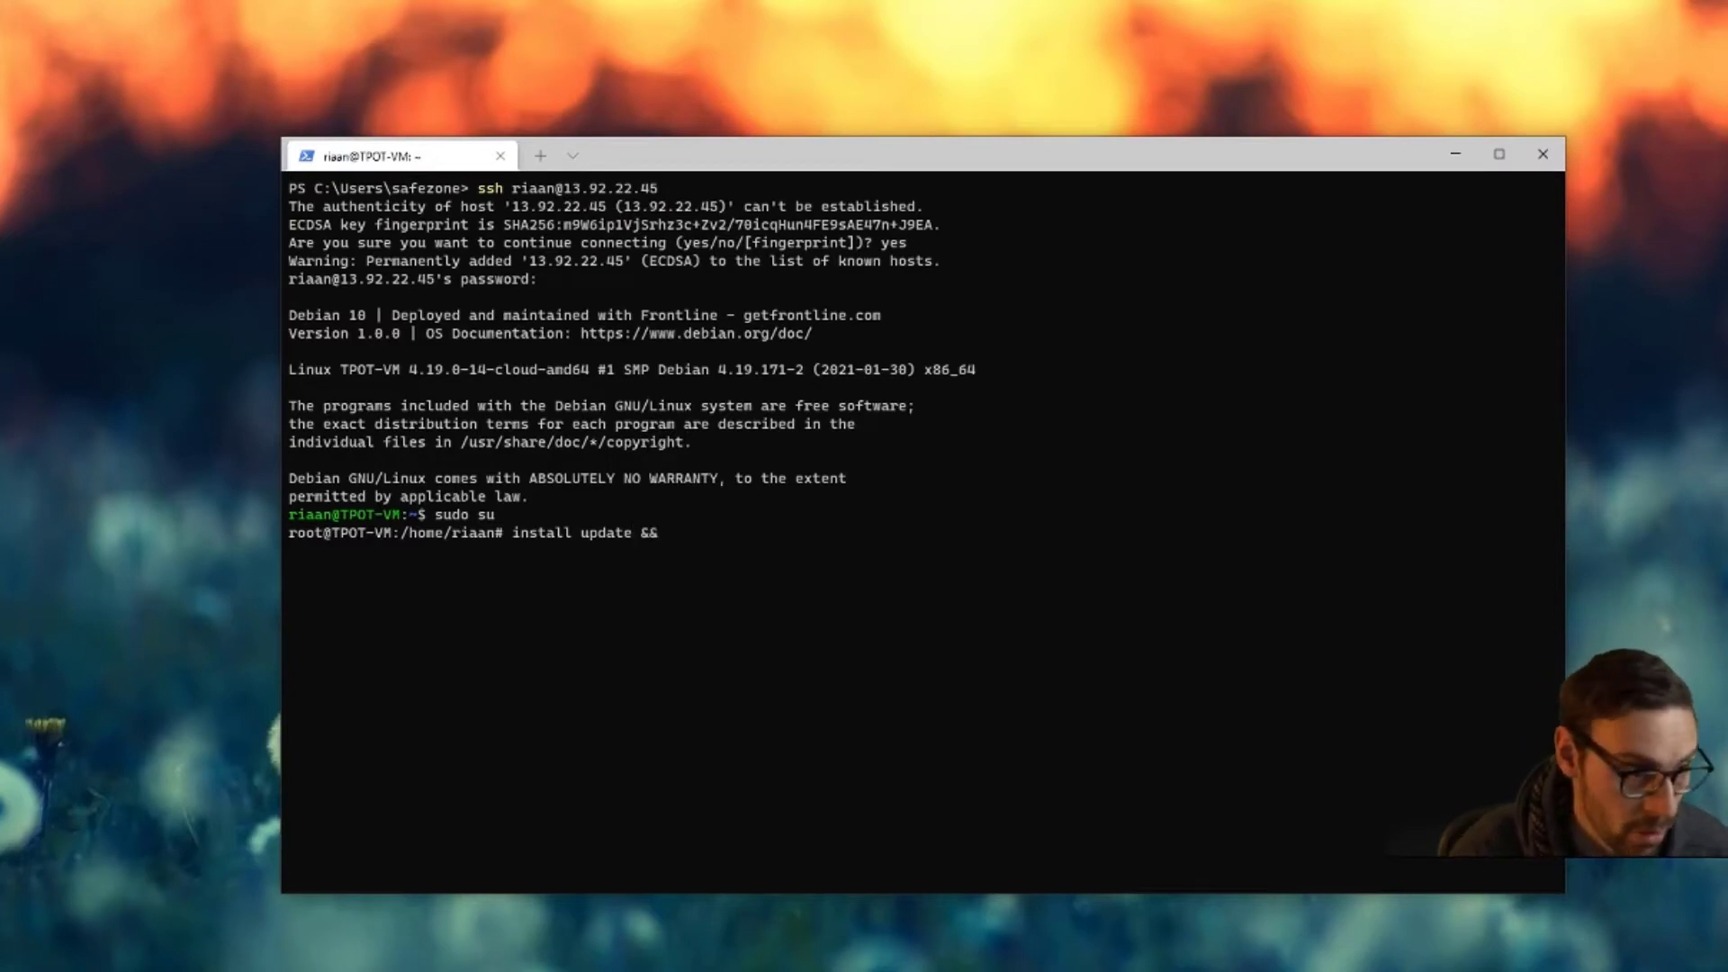
{"action": "key", "text": "Left"}
{"action": "key", "text": "Left"}
{"action": "key", "text": "Left"}
{"action": "key", "text": "Left"}
{"action": "key", "text": "Left"}
{"action": "key", "text": "Left"}
{"action": "key", "text": "Left"}
{"action": "key", "text": "Left"}
{"action": "key", "text": "Left"}
{"action": "key", "text": "Left"}
{"action": "key", "text": "Left"}
{"action": "key", "text": "Left"}
{"action": "key", "text": "Left"}
{"action": "key", "text": "Left"}
{"action": "key", "text": "Left"}
{"action": "key", "text": "Left"}
{"action": "key", "text": "Left"}
{"action": "key", "text": "Left"}
{"action": "key", "text": "Left"}
{"action": "type", "text": "apt"}
{"action": "key", "text": "End"}
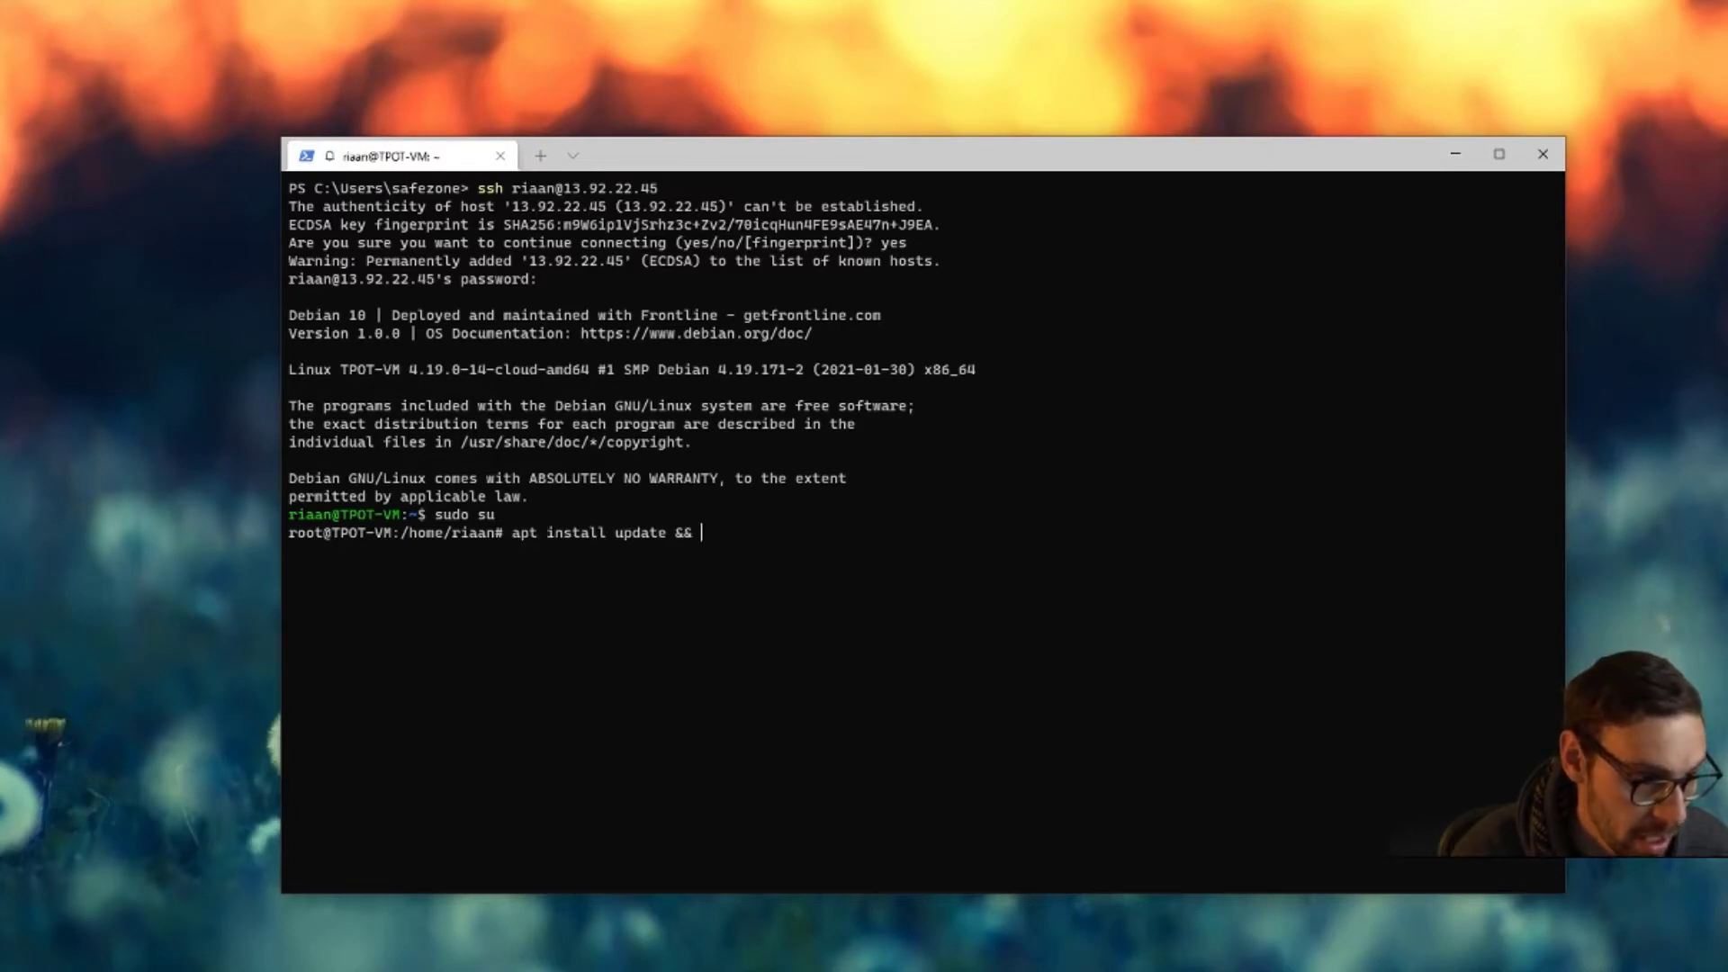
{"action": "type", "text": "apt"}
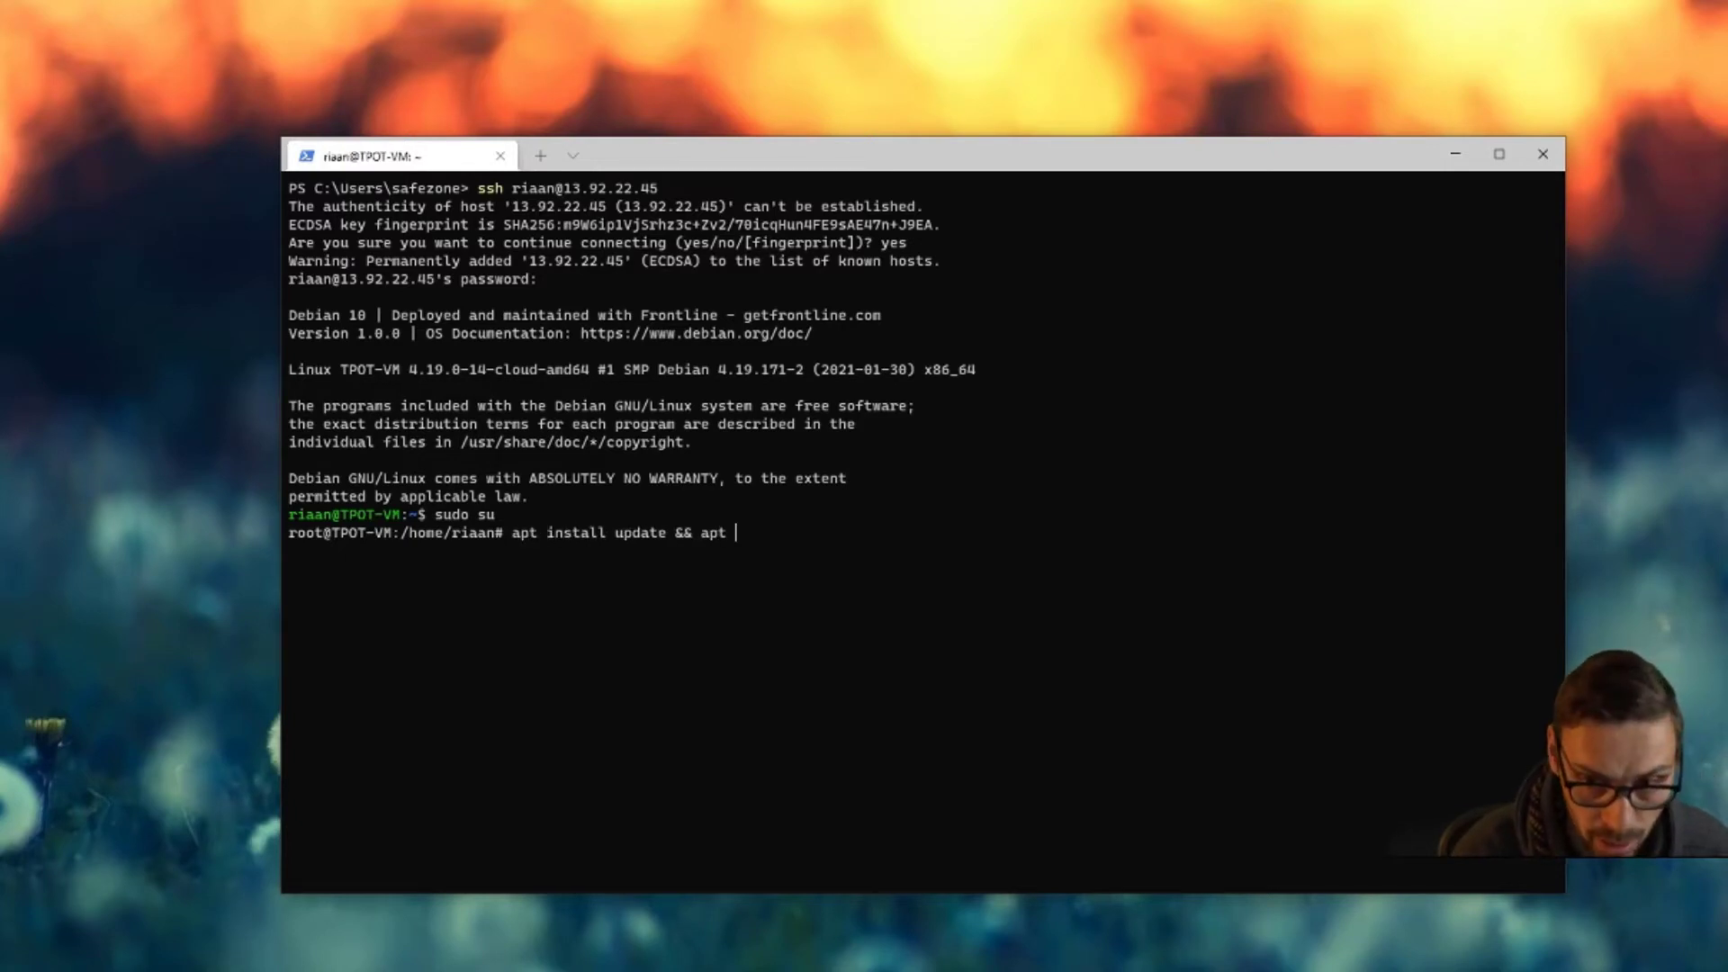
{"action": "type", "text": " upgrade"}
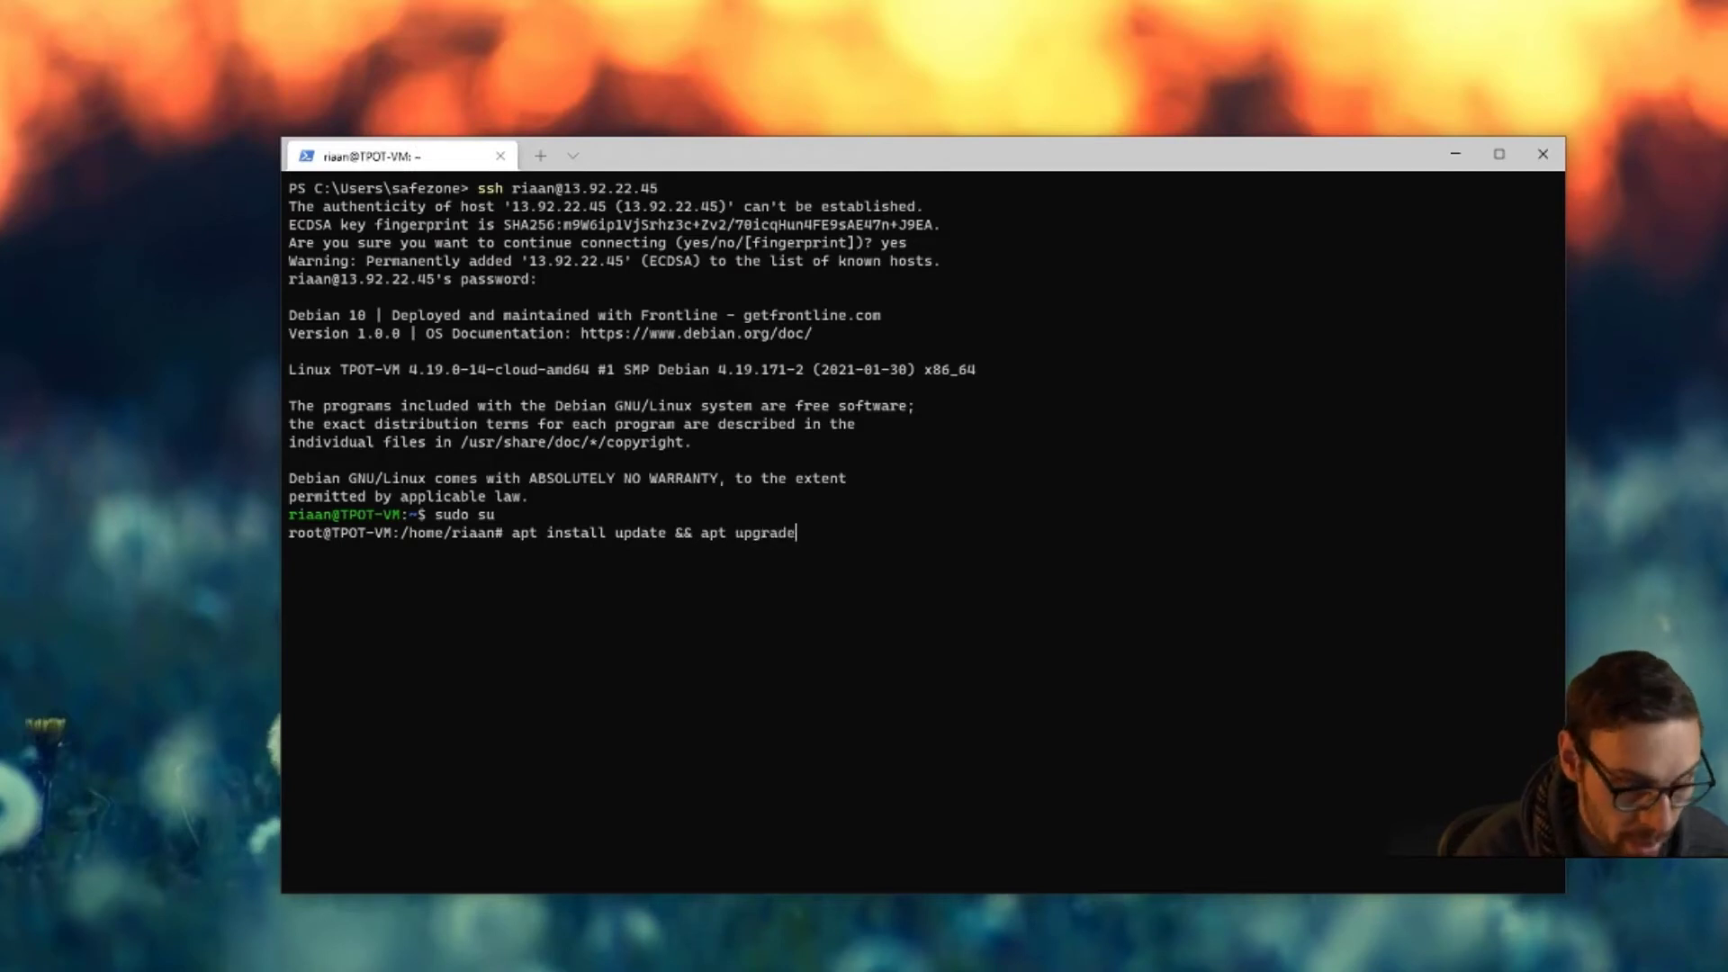
{"action": "type", "text": " -y"}
{"action": "key", "text": "Return"}
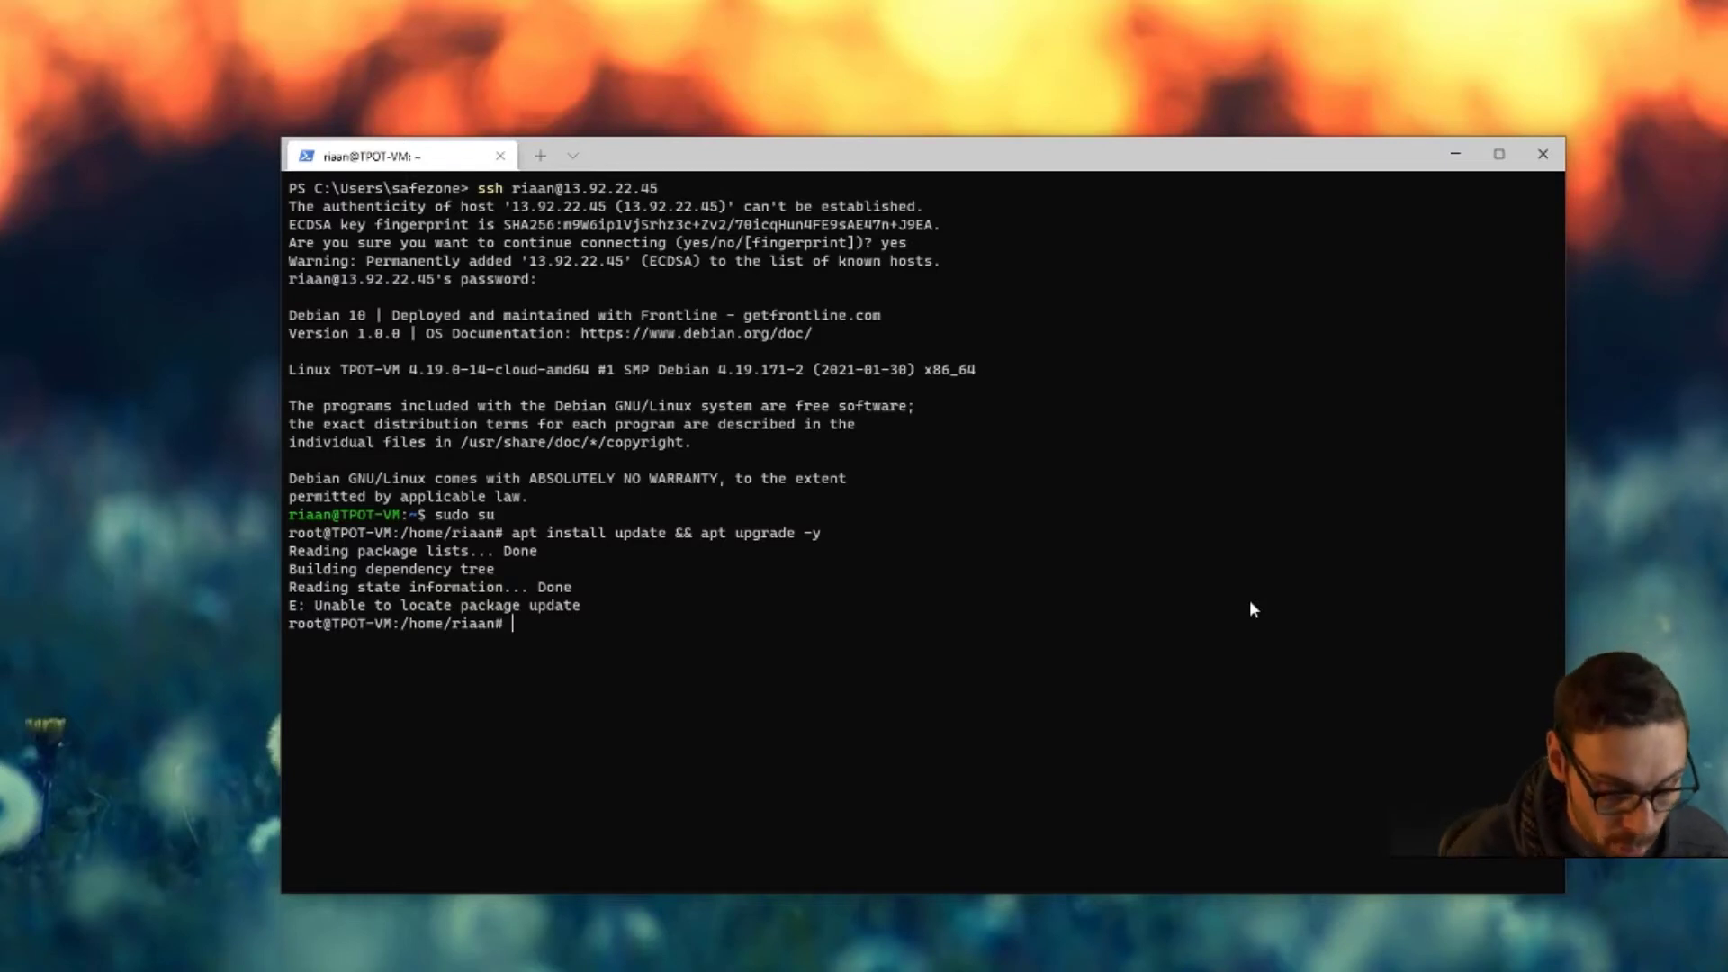
- Install git with apt and agree to continue with the additional packages
{"action": "type", "text": "apt instal"}
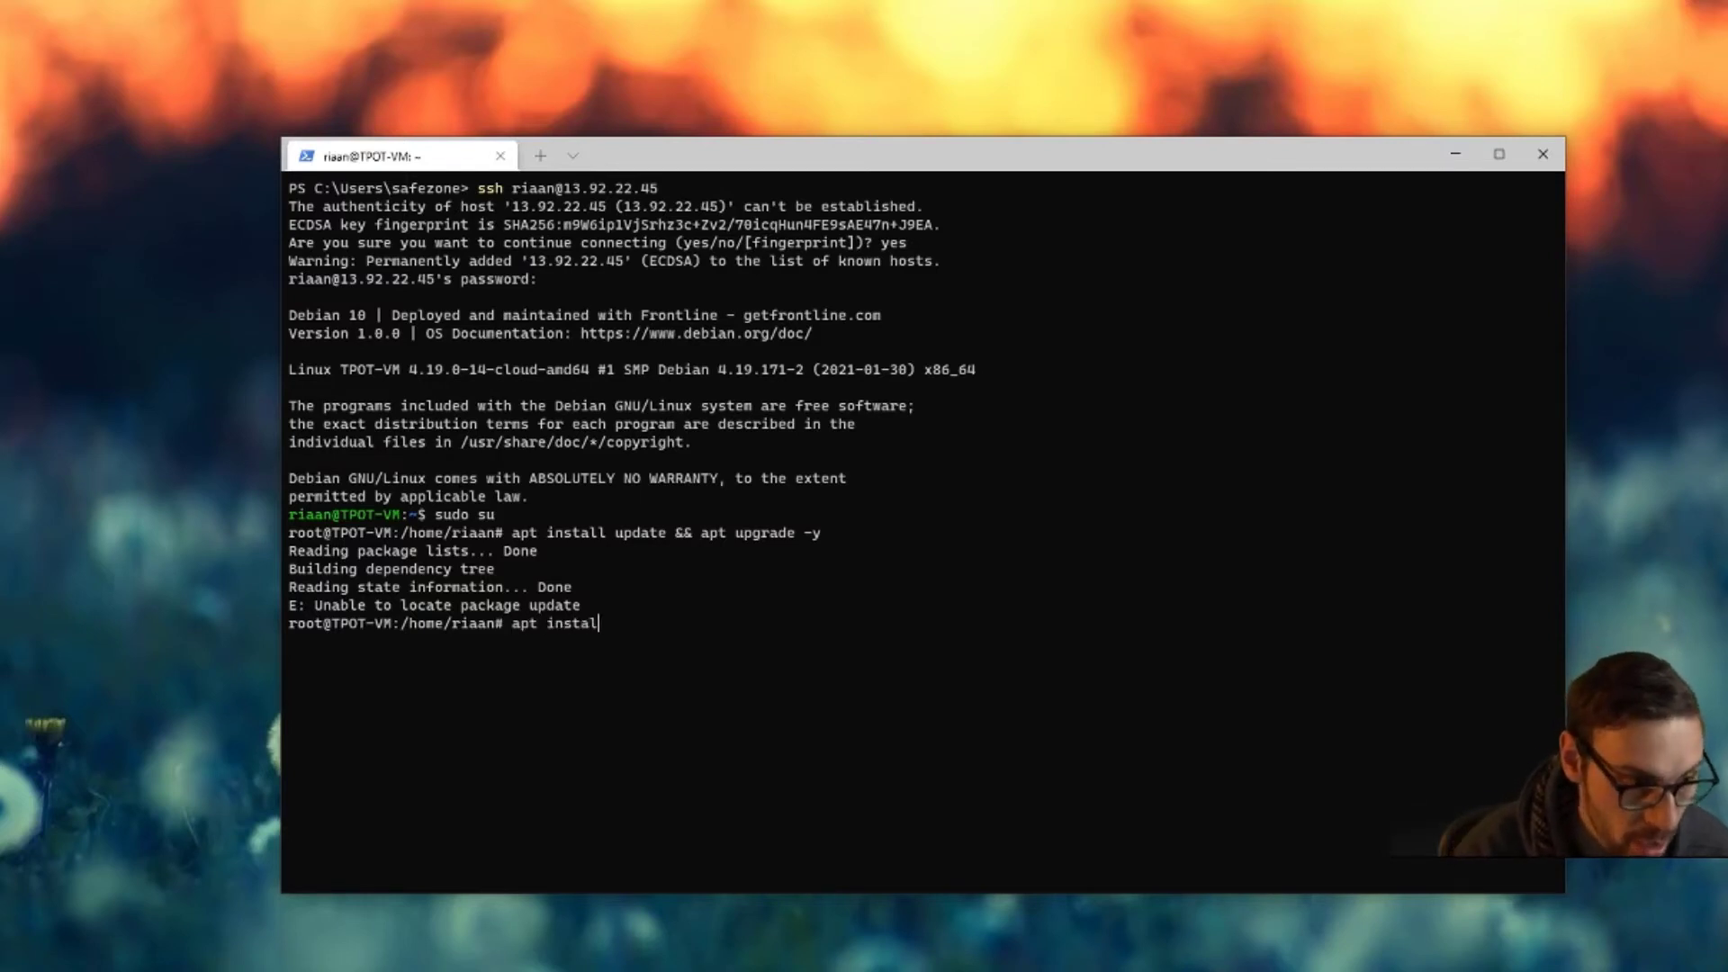
{"action": "type", "text": "l git"}
{"action": "key", "text": "Return"}
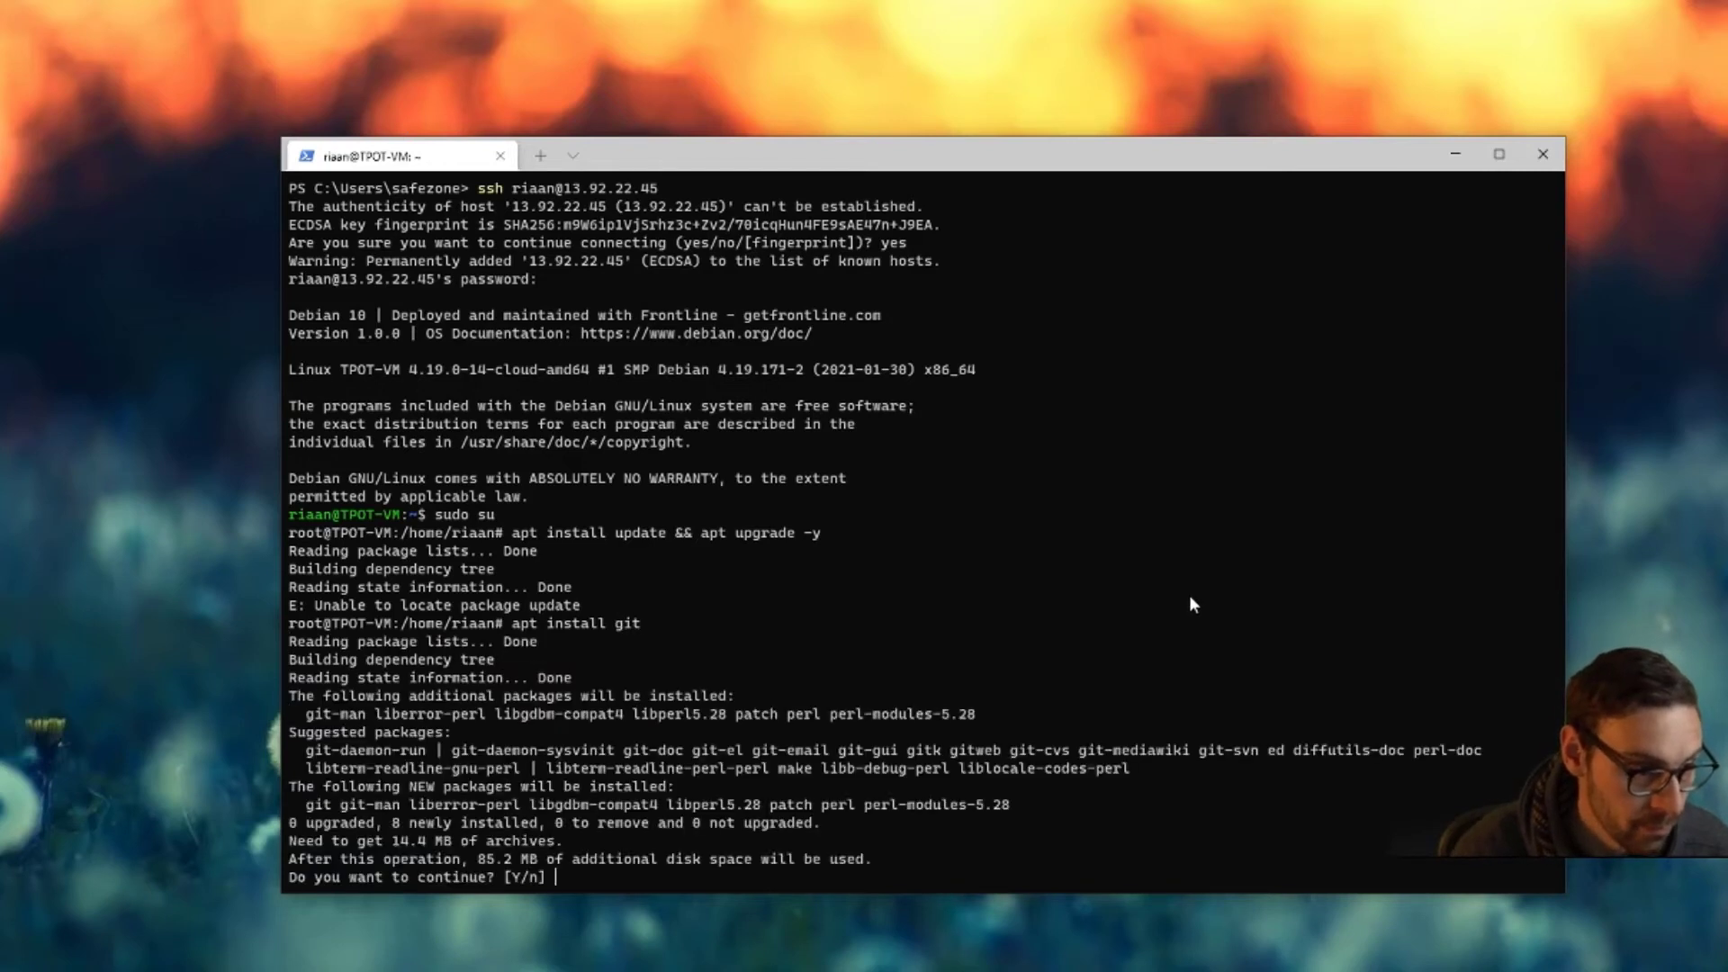
{"action": "type", "text": "y"}
{"action": "key", "text": "Return"}
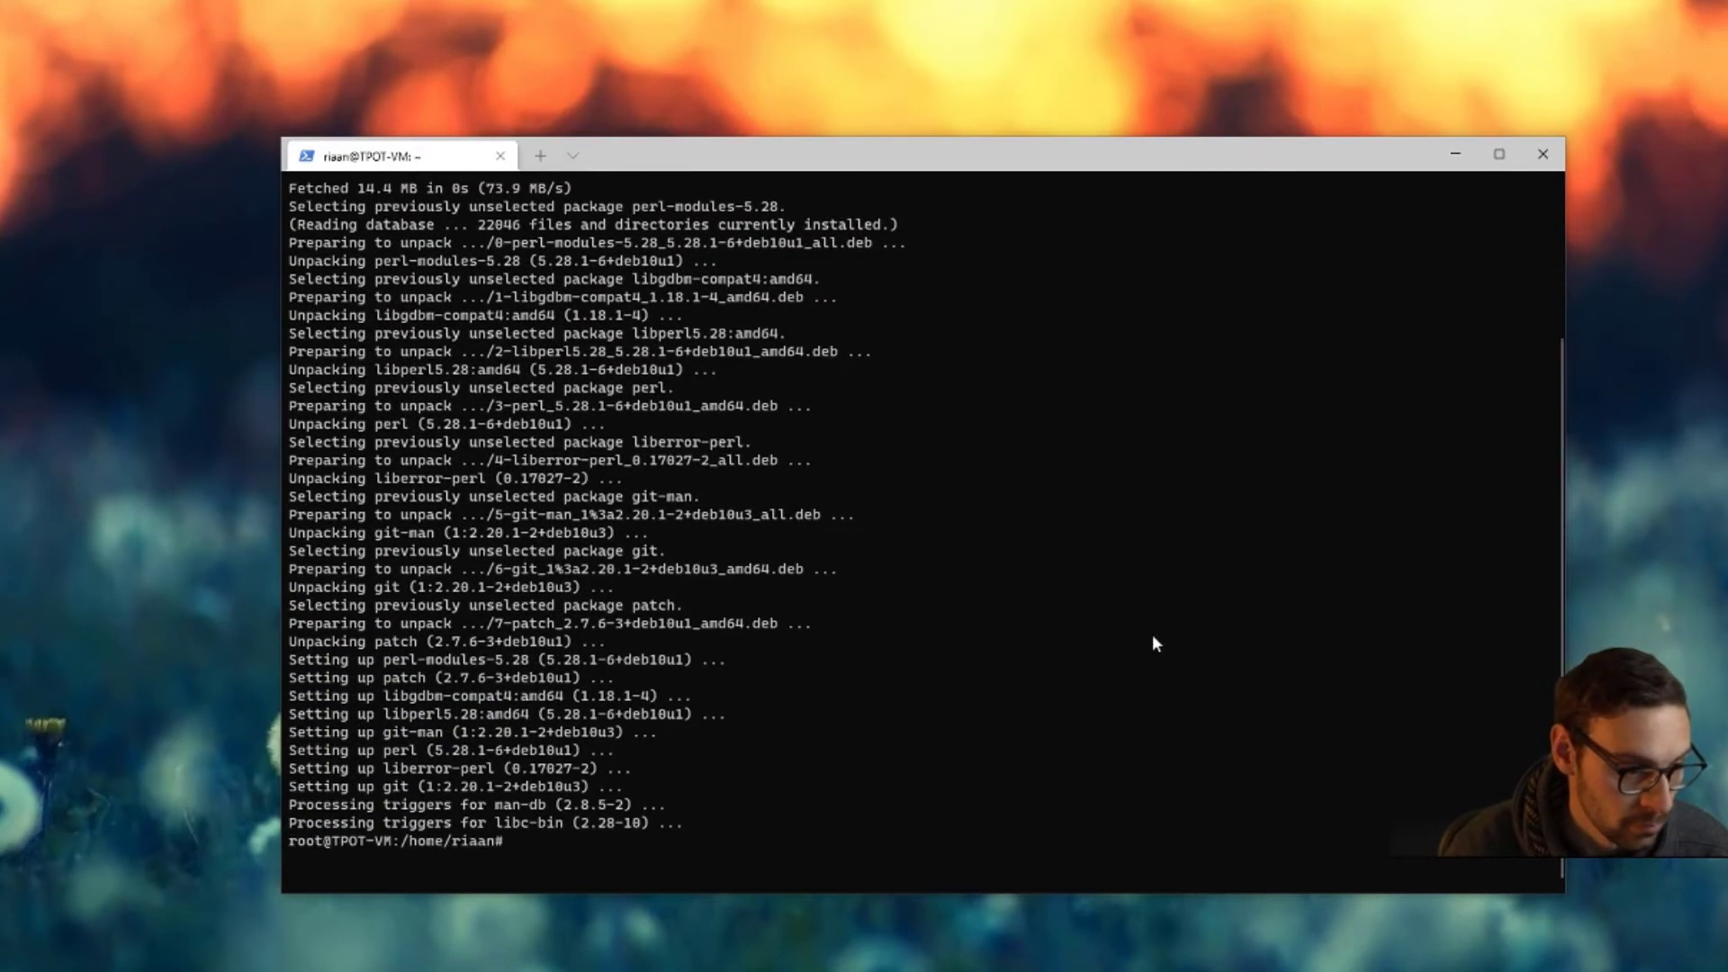
{"action": "scroll", "coordinate": [1153, 636], "scroll_direction": "up", "scroll_amount": 5}
{"action": "scroll", "coordinate": [1153, 636], "scroll_direction": "down", "scroll_amount": 5}
{"action": "key", "text": "Return"}
{"action": "key", "text": "Return"}
{"action": "key", "text": "Return"}
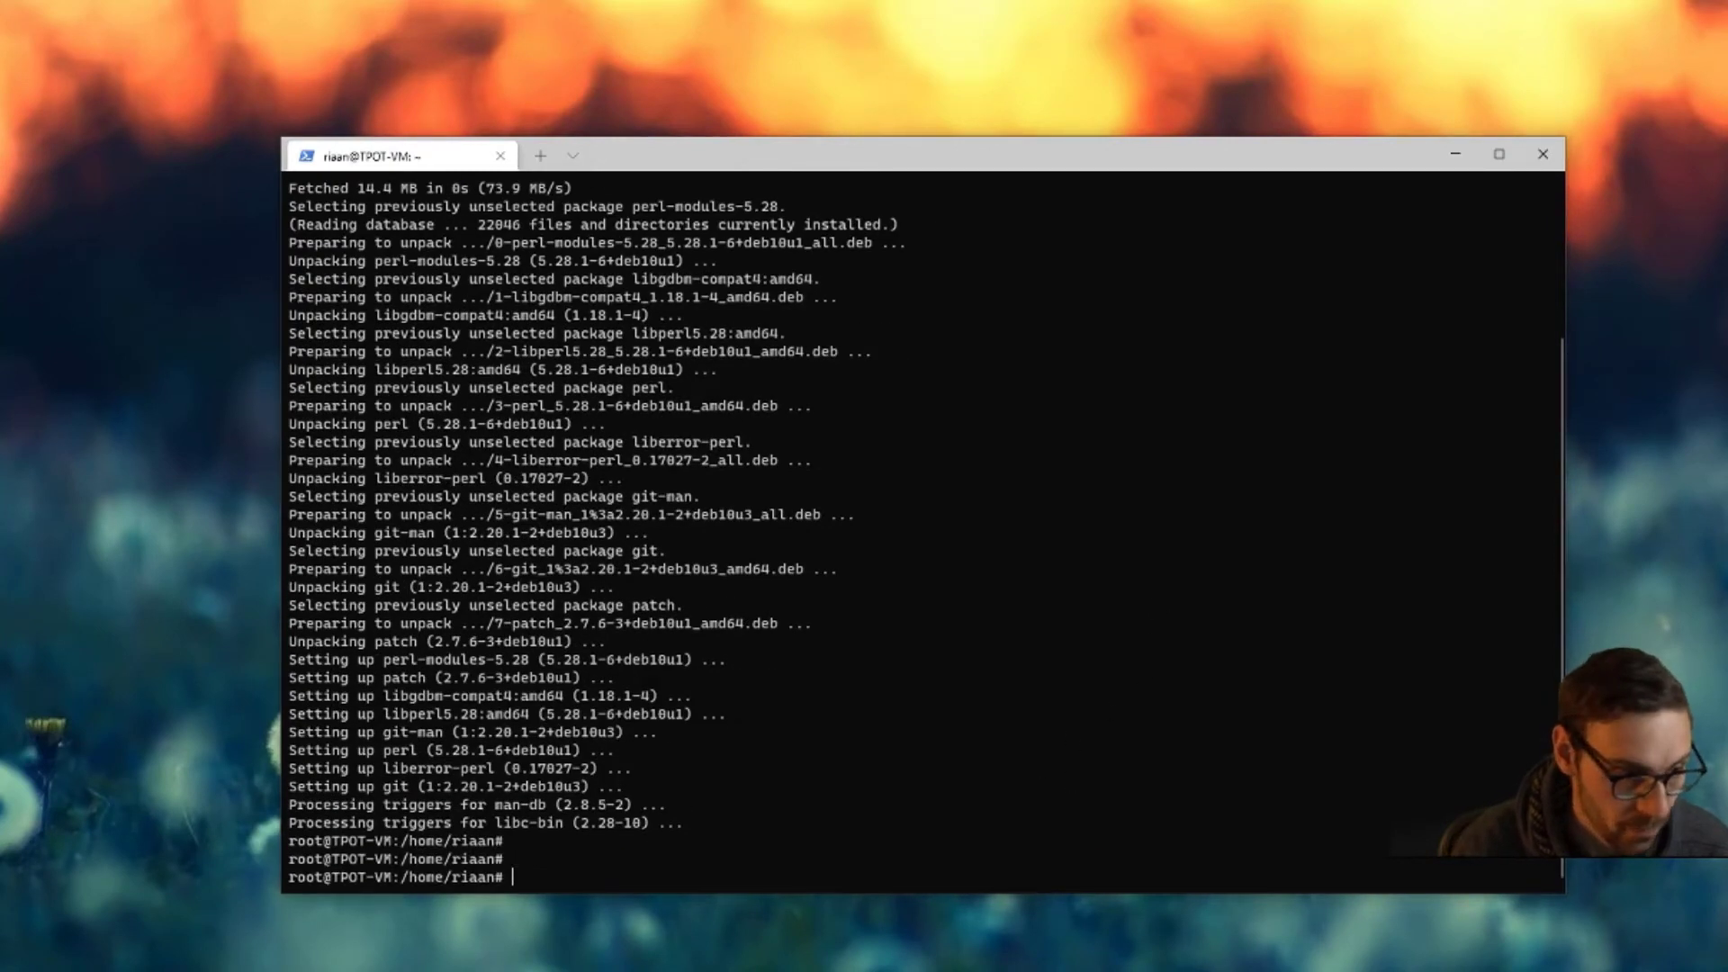
{"action": "type", "text": "clear"}
{"action": "key", "text": "Return"}
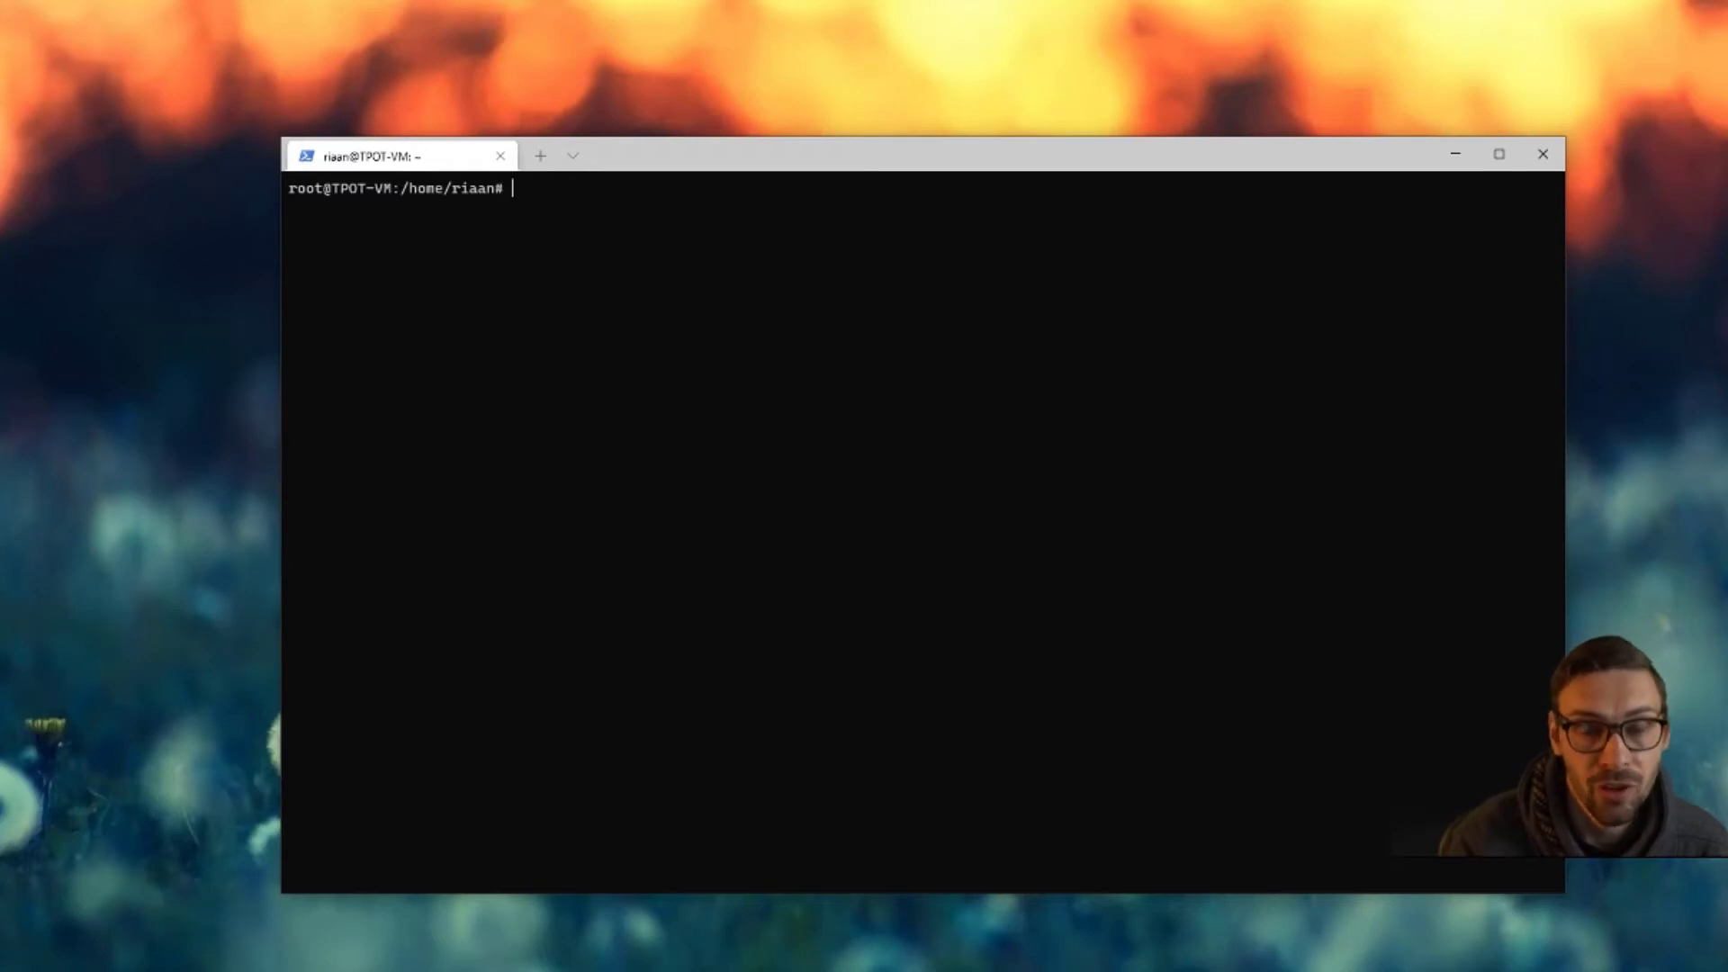
{"action": "type", "text": "git clone https://github.com/dtag-dev-sec/tpotce"}
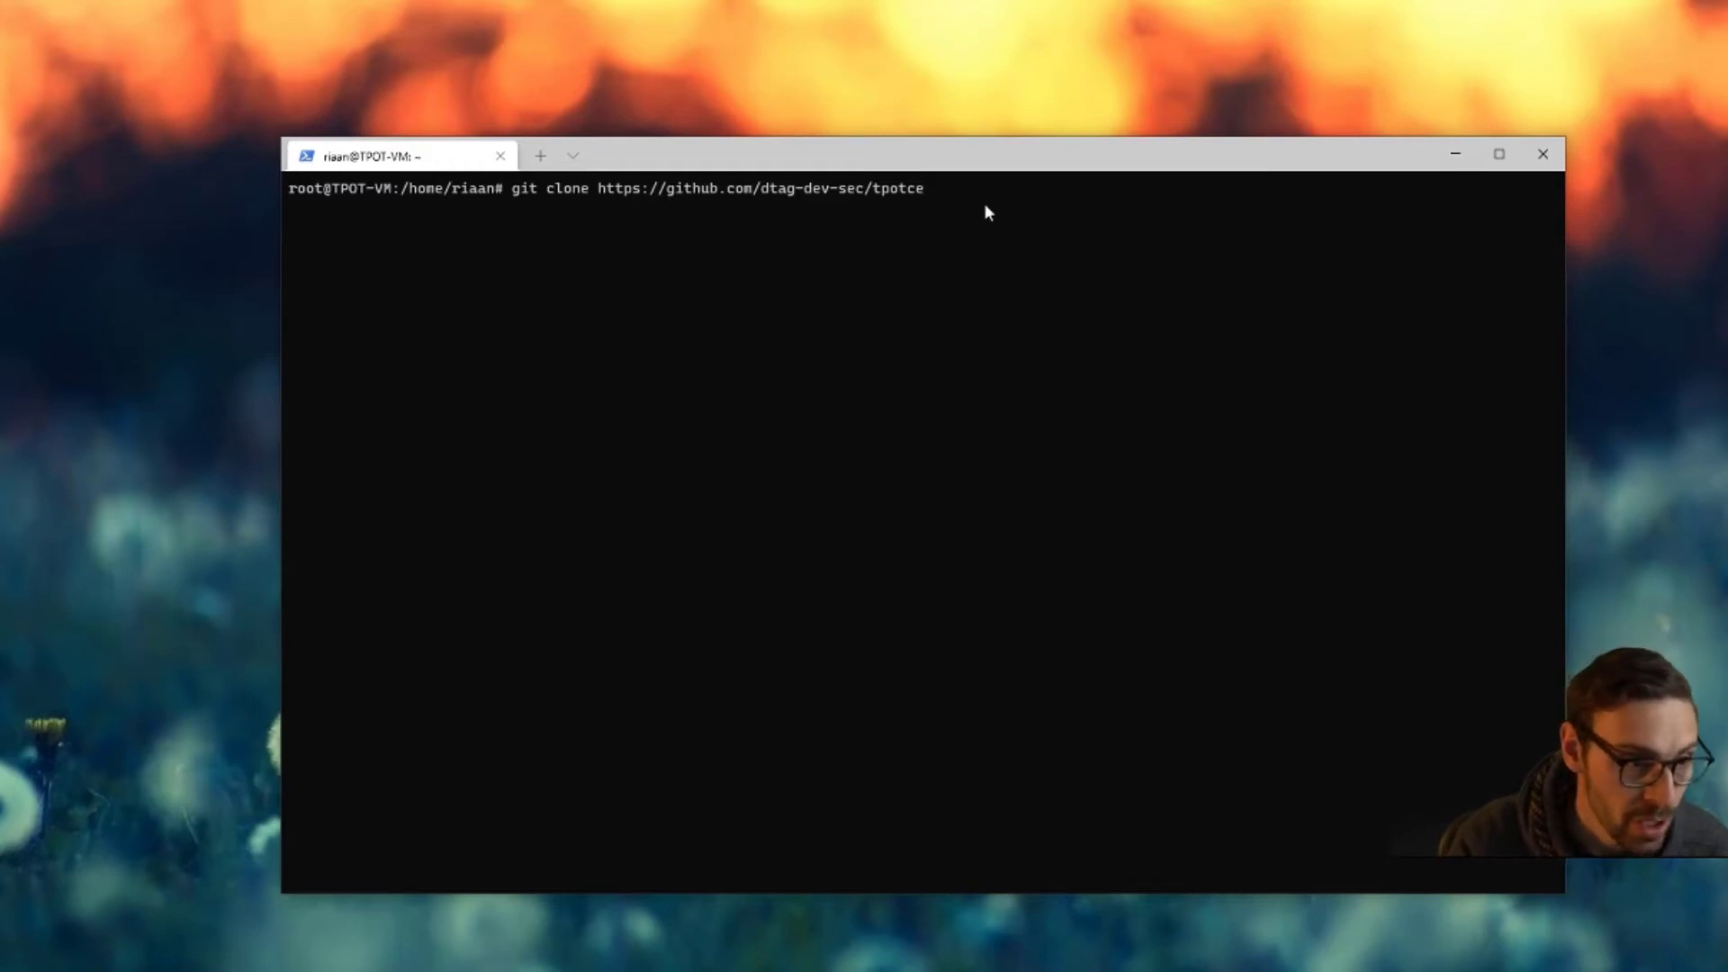
{"action": "key", "text": "Return"}
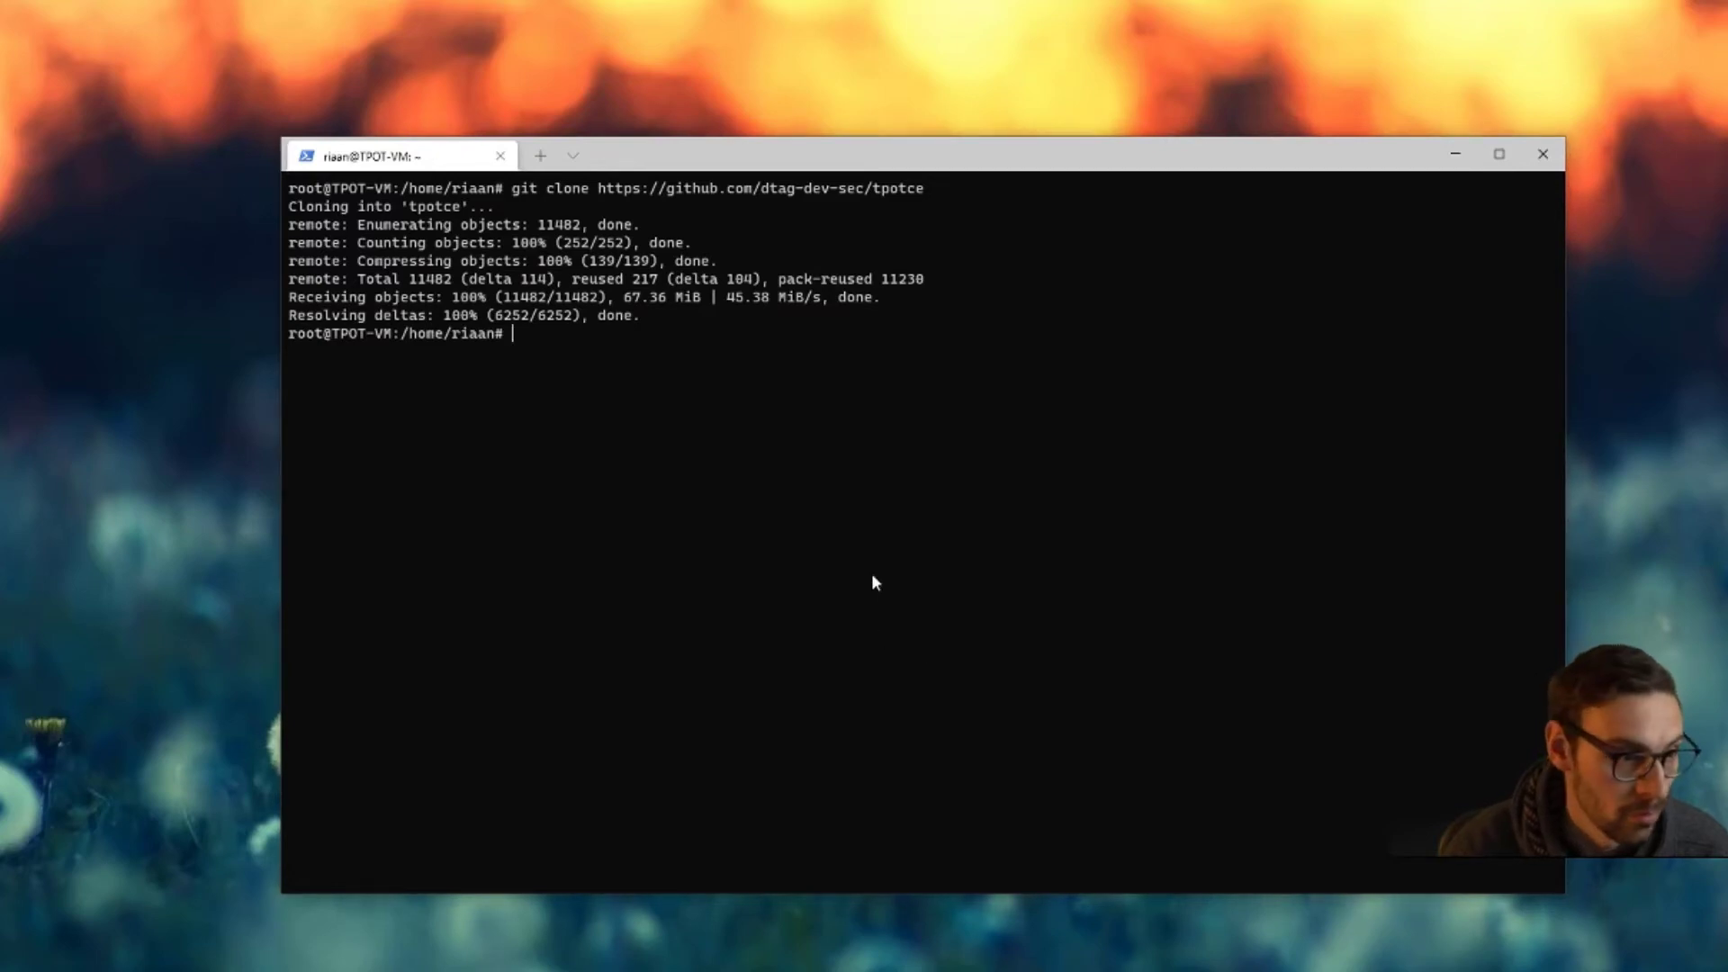
- Run the T-Pot installer script tpotce/iso/installer/install.sh with the option --type=user
{"action": "key", "text": "Return"}
{"action": "key", "text": "Return"}
{"action": "type", "text": "tpotce/iso/installer/install.sh --type=user"}
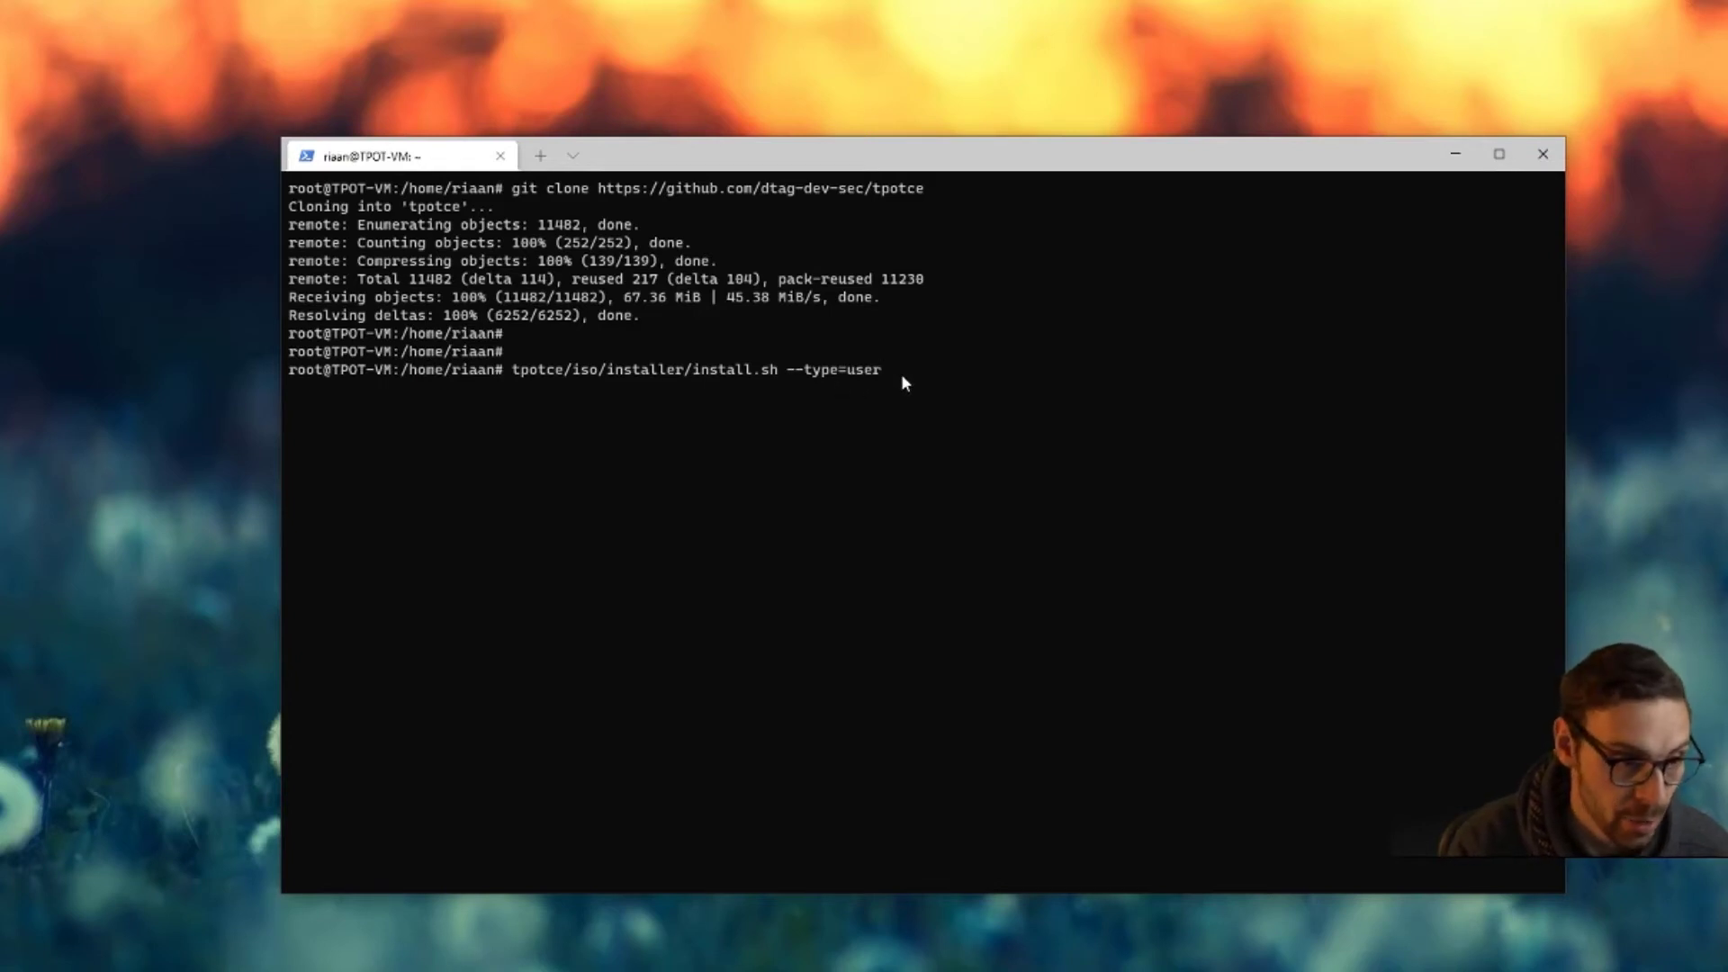
{"action": "key", "text": "Return"}
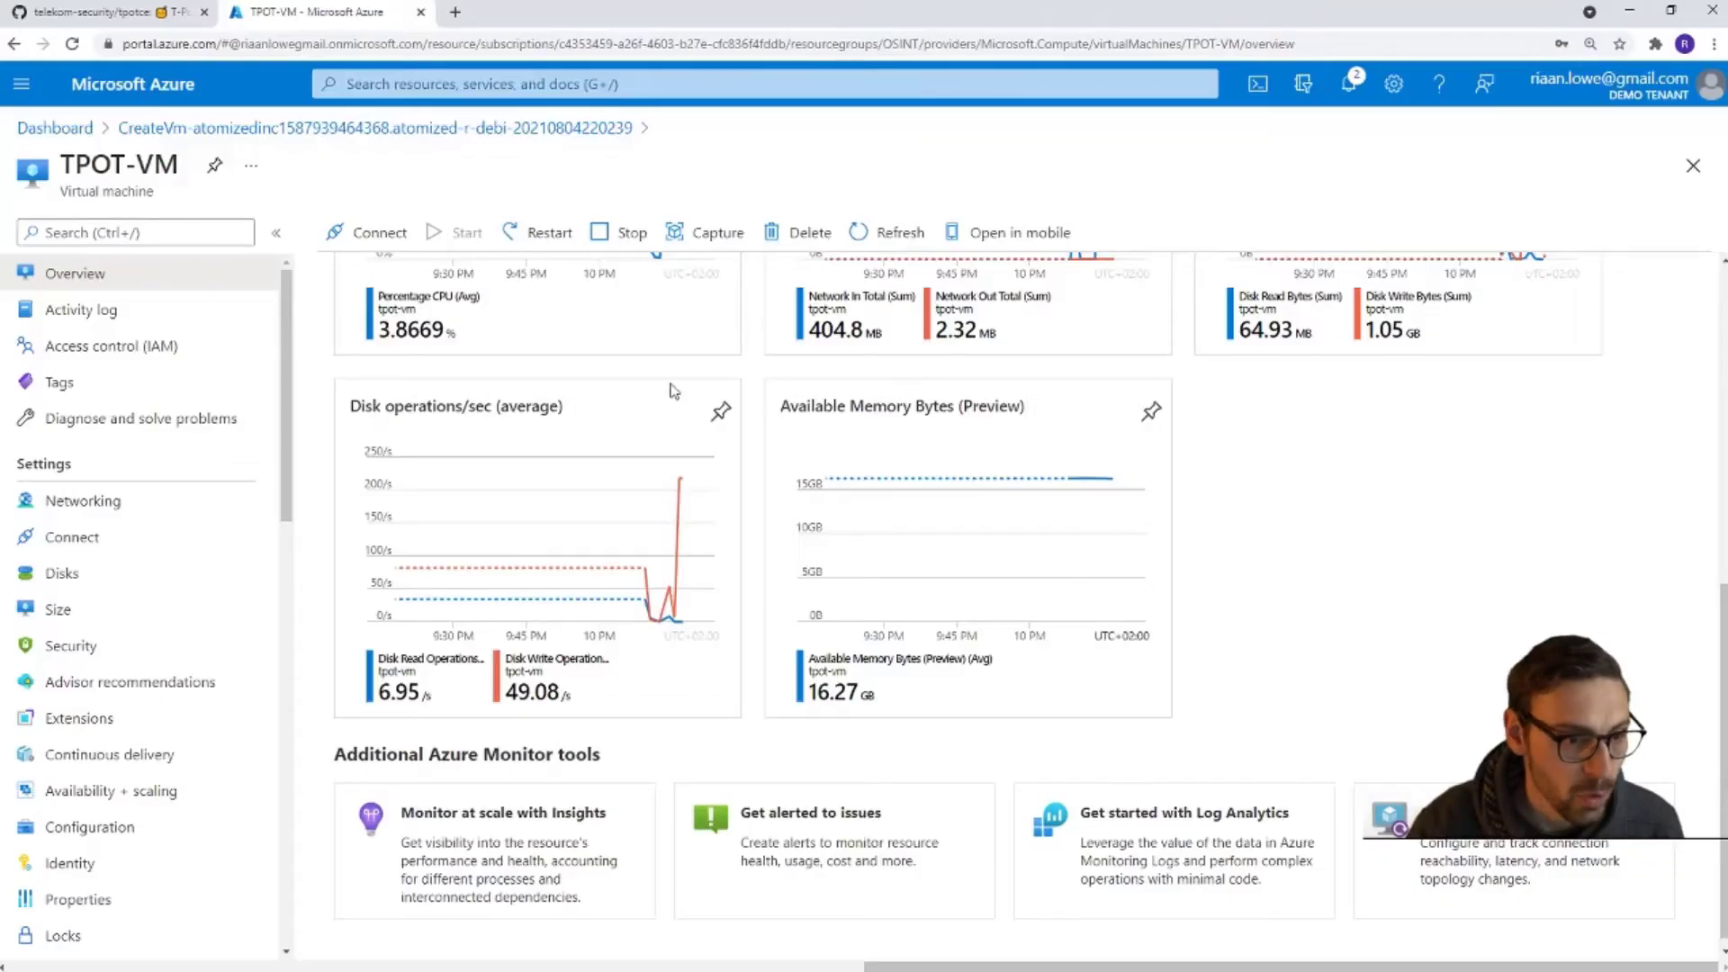
- Open the VM's public IP address on port 64294 in a new browser tab and proceed past the certificate warning
{"action": "scroll", "coordinate": [640, 396], "scroll_direction": "up", "scroll_amount": 5}
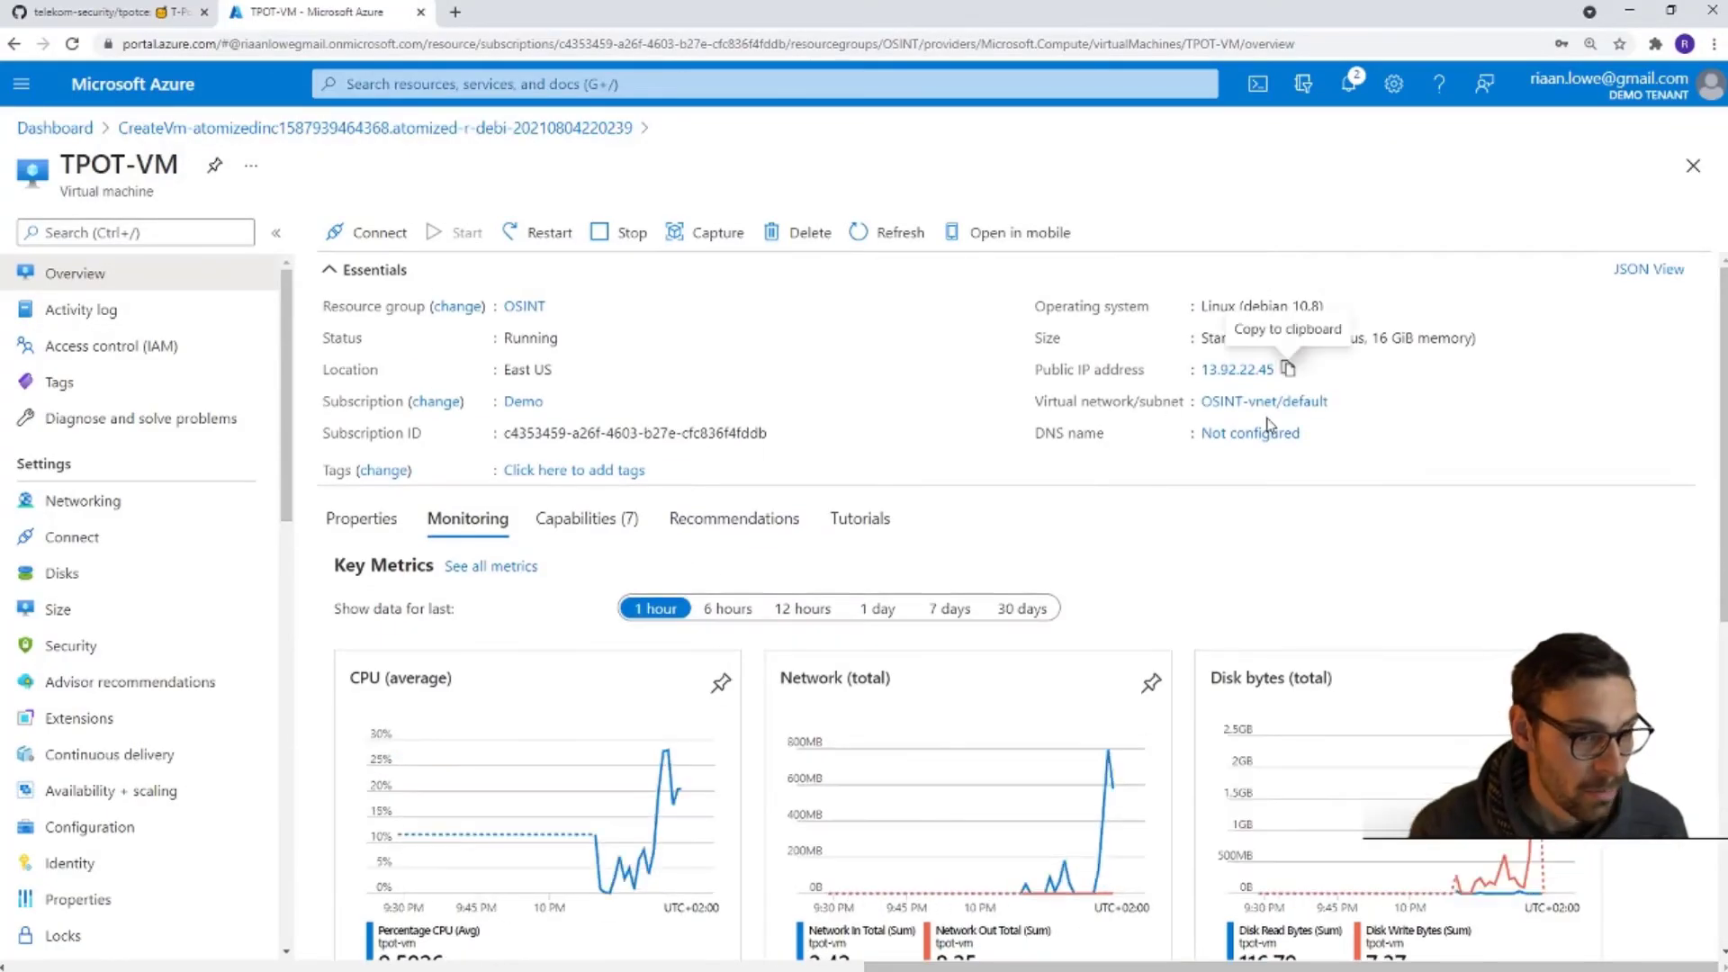
{"action": "left_click", "coordinate": [1289, 370]}
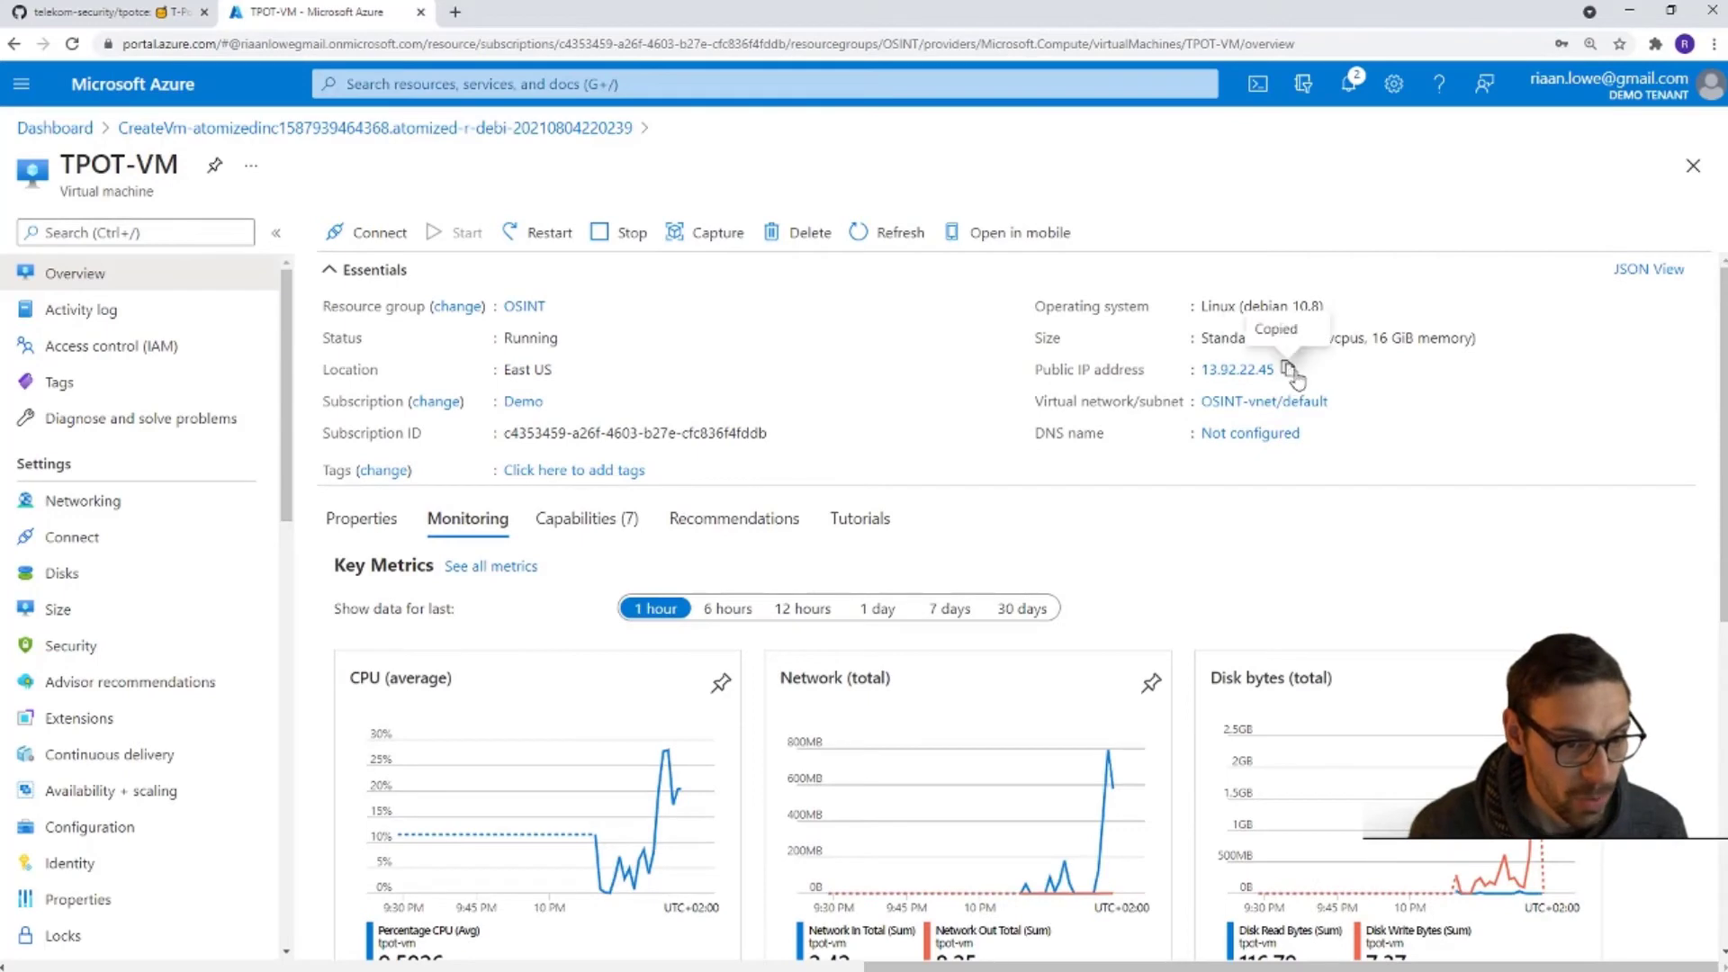
{"action": "left_click", "coordinate": [455, 11]}
{"action": "key", "text": "ctrl+v"}
{"action": "type", "text": ":"}
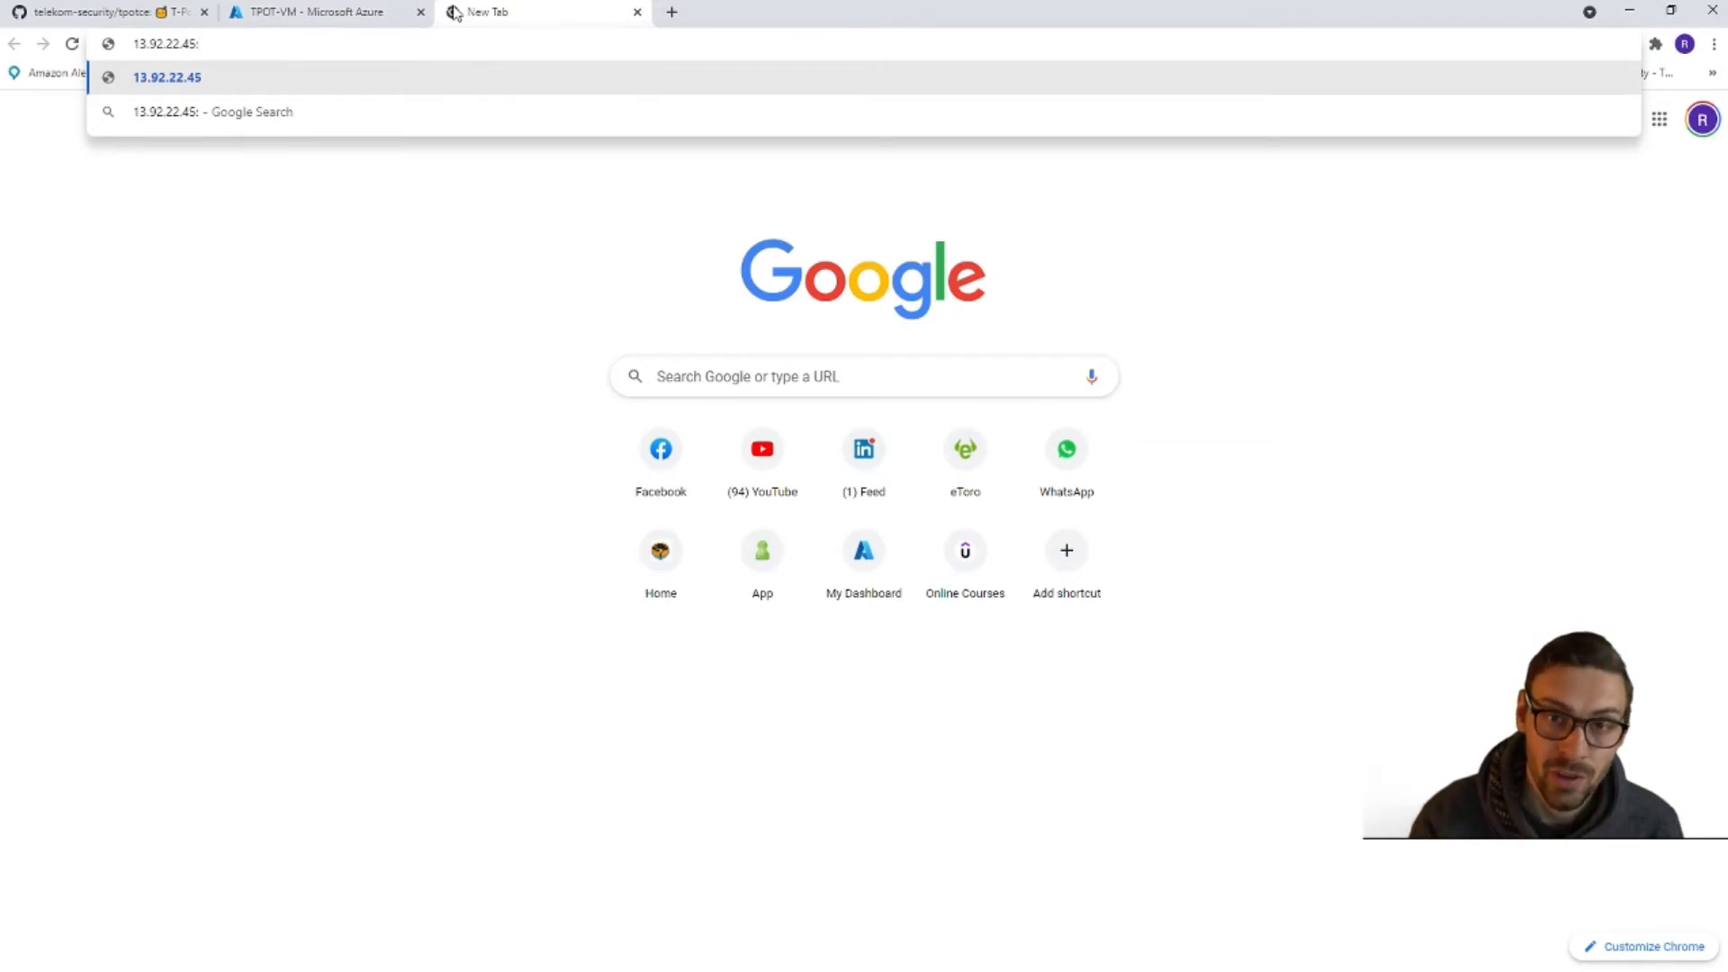
{"action": "type", "text": "64"}
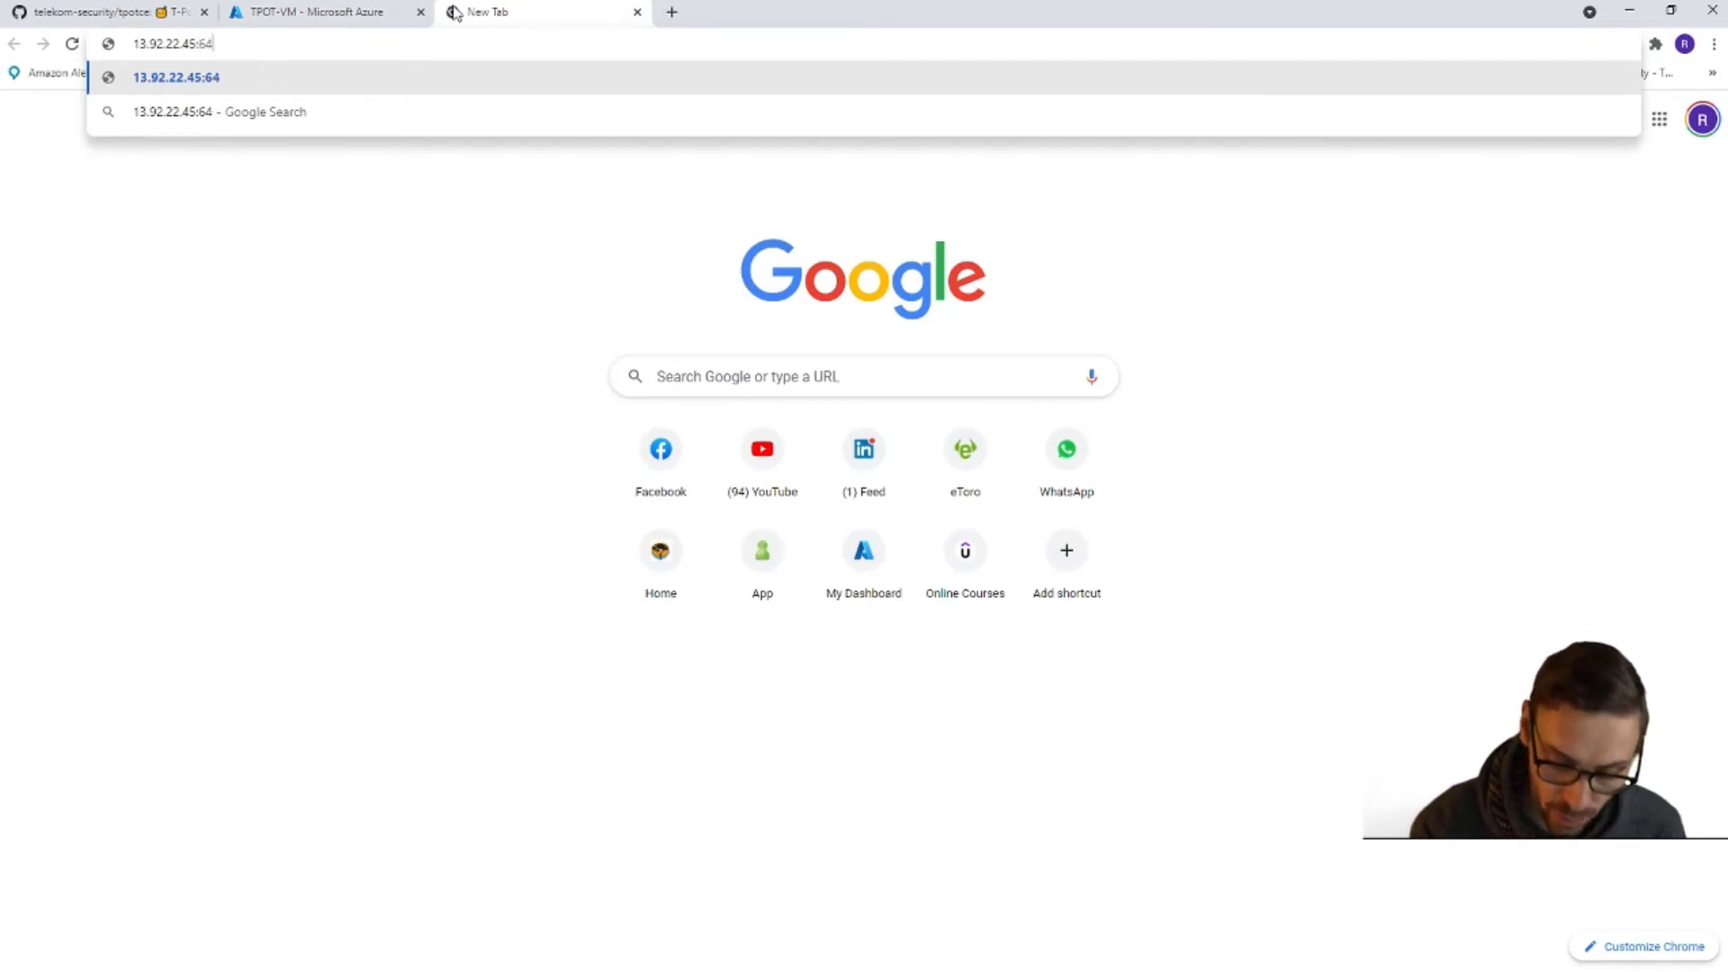
{"action": "type", "text": "294"}
{"action": "key", "text": "Return"}
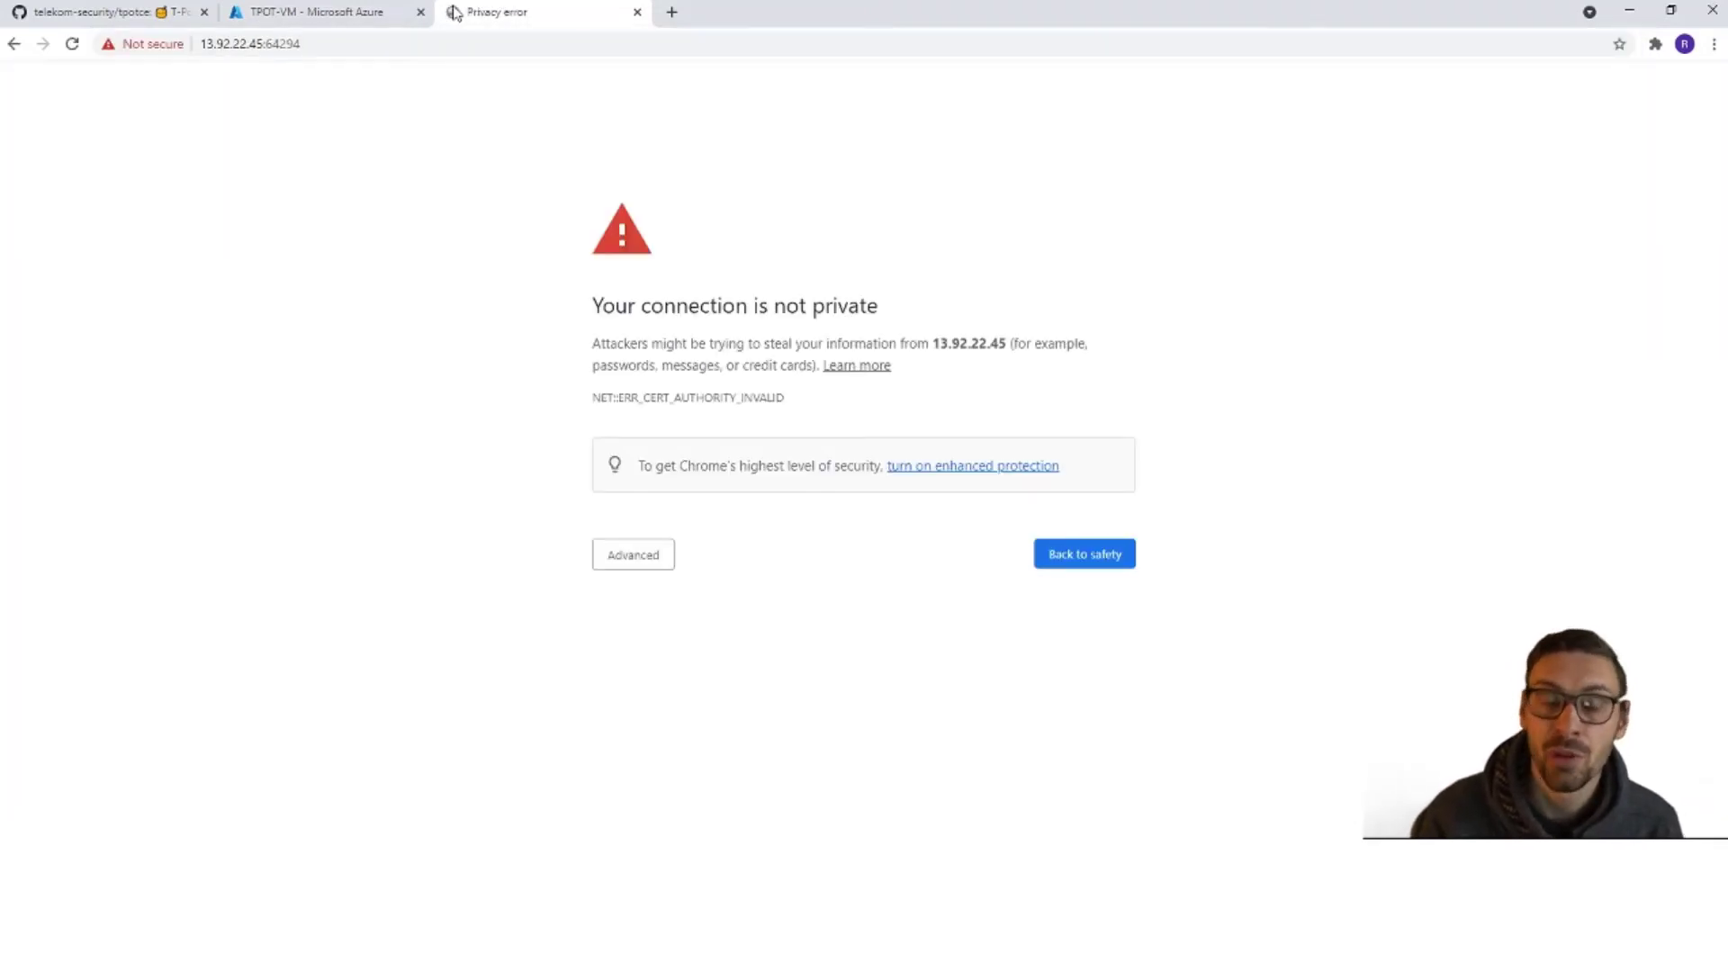
{"action": "left_click", "coordinate": [633, 558]}
{"action": "left_click", "coordinate": [739, 694]}
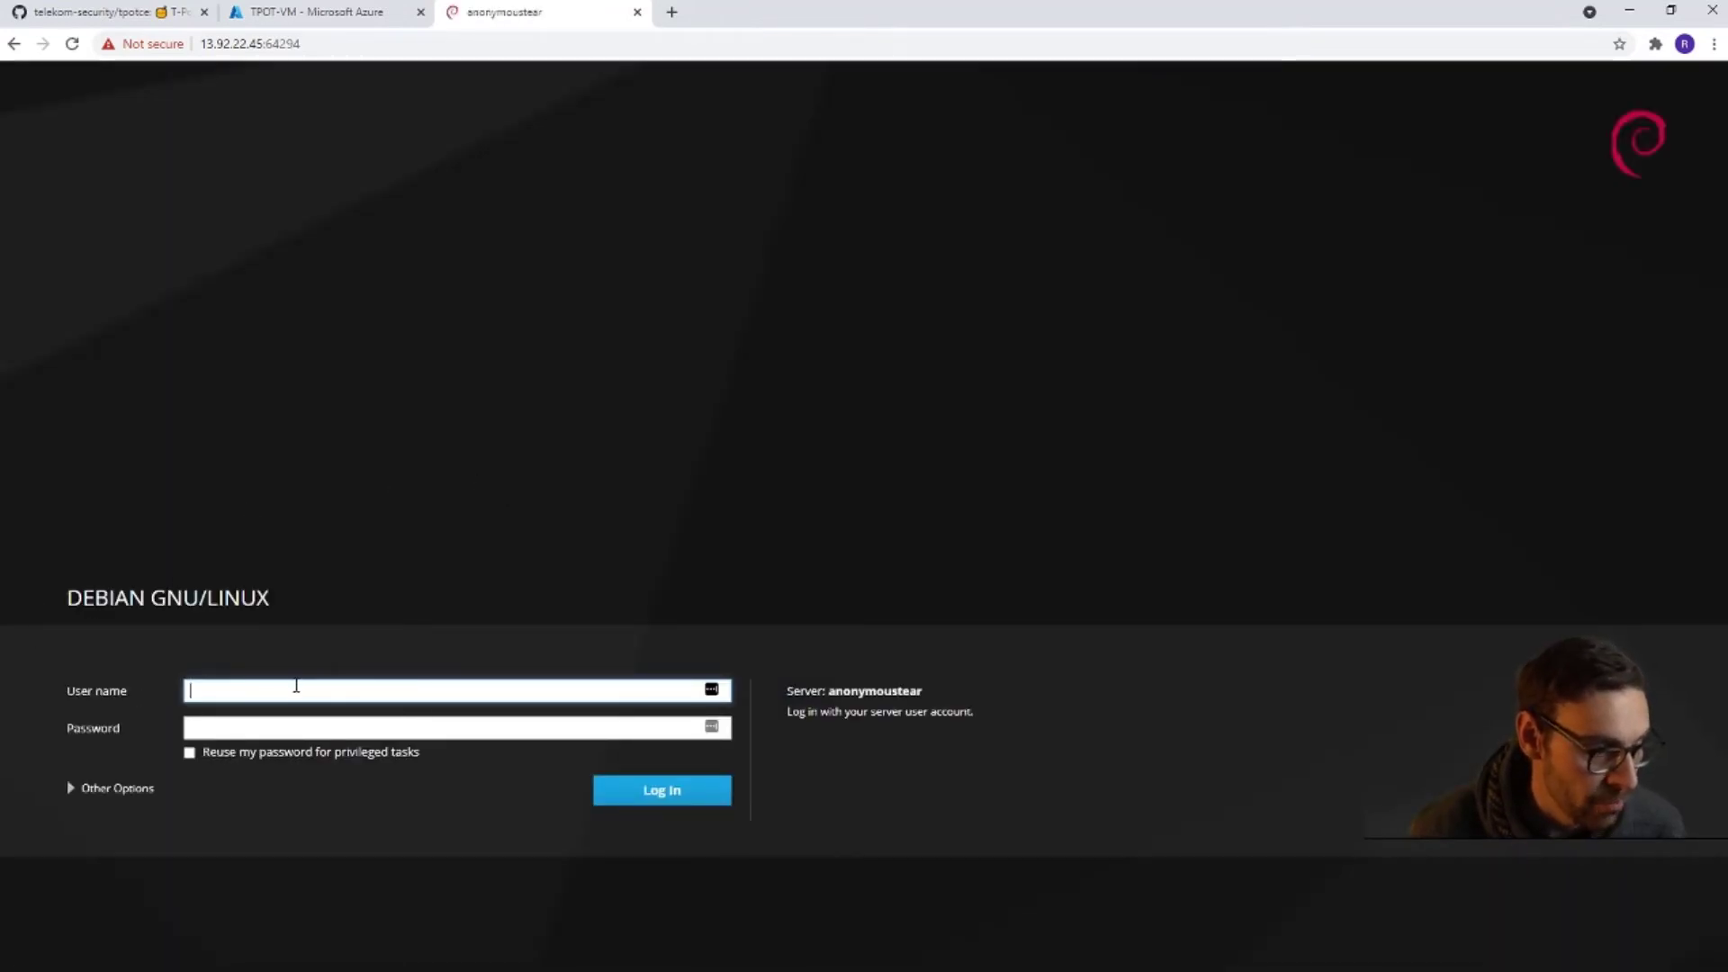
- Log in to the Debian web console with the account's user name and password
{"action": "type", "text": "riaan"}
{"action": "key", "text": "Tab"}
{"action": "key", "text": "alt+Tab"}
{"action": "key", "text": "alt+Tab"}
{"action": "key", "text": "ctrl+v"}
{"action": "left_click", "coordinate": [667, 804]}
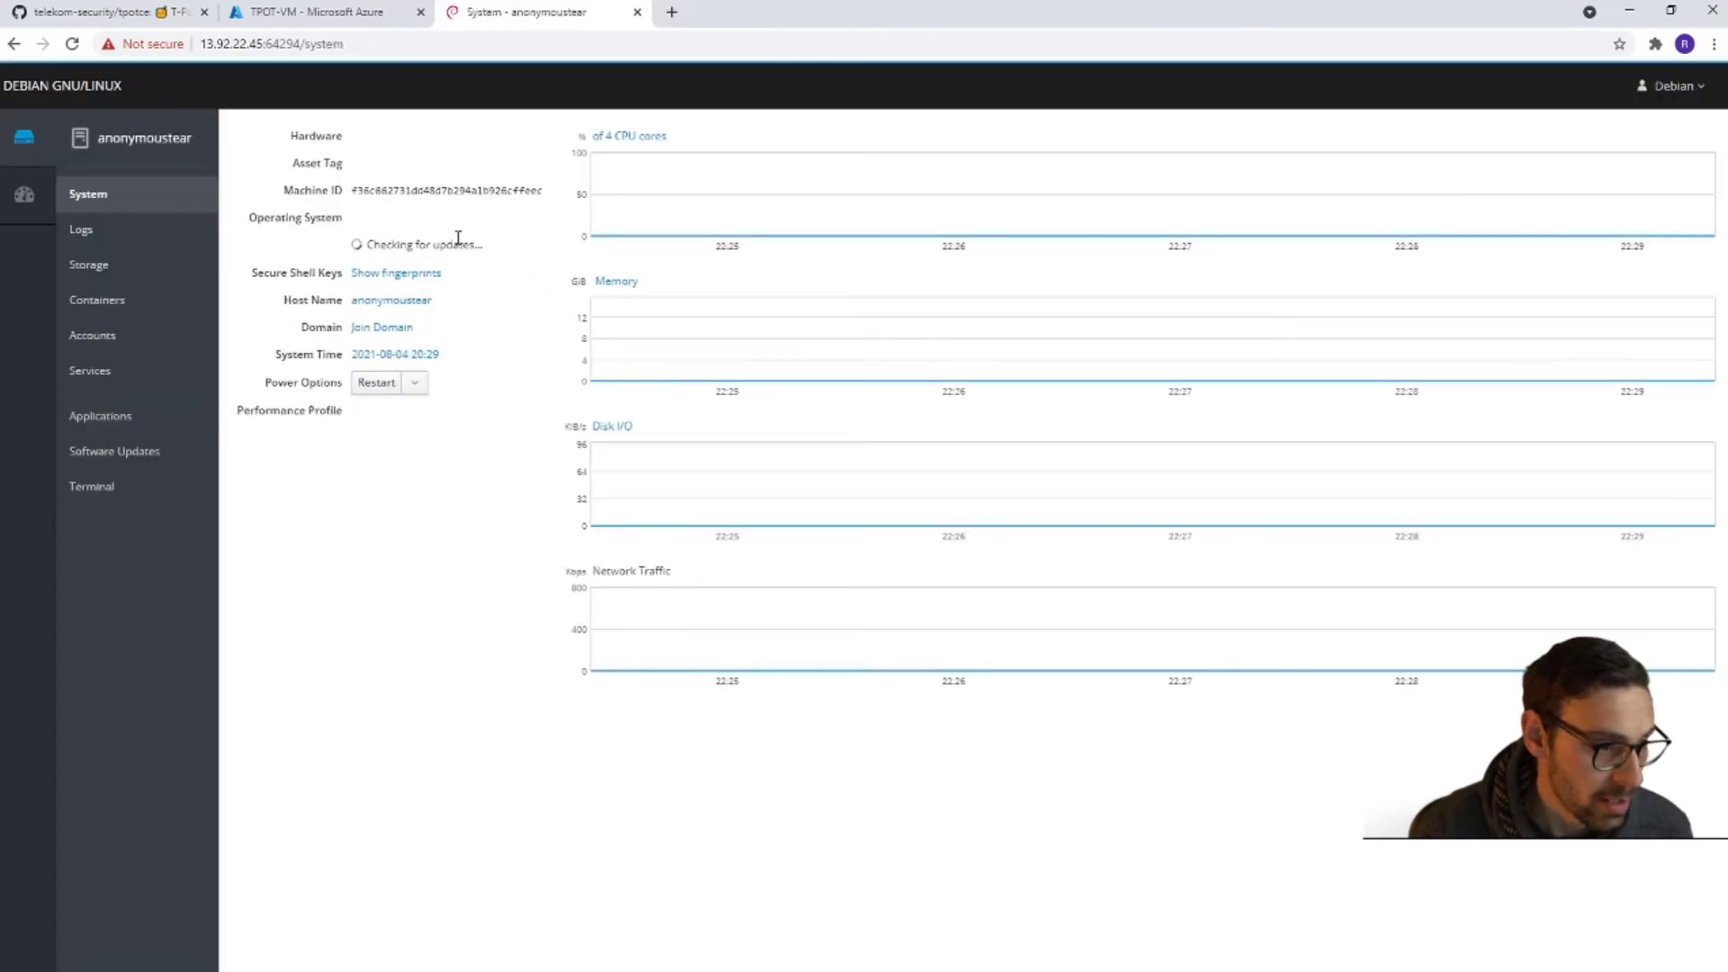
- View the servers dashboard and return to the system page of the server anonymoustear
{"action": "left_click", "coordinate": [22, 196]}
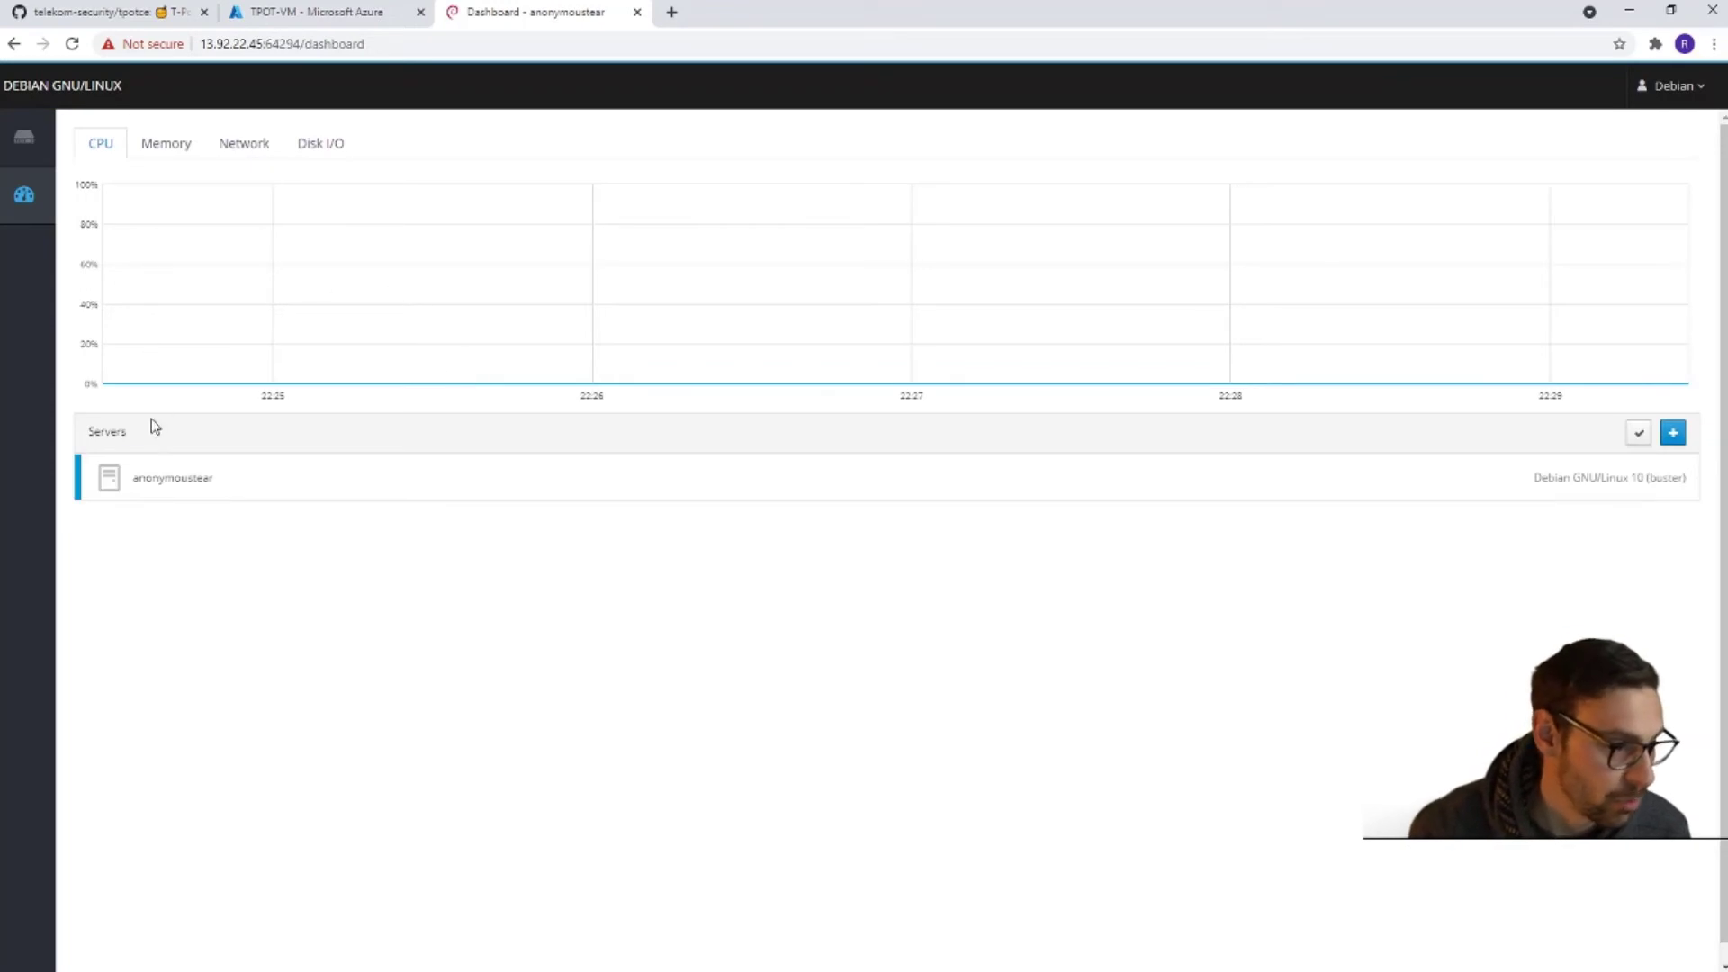
{"action": "left_click", "coordinate": [206, 486]}
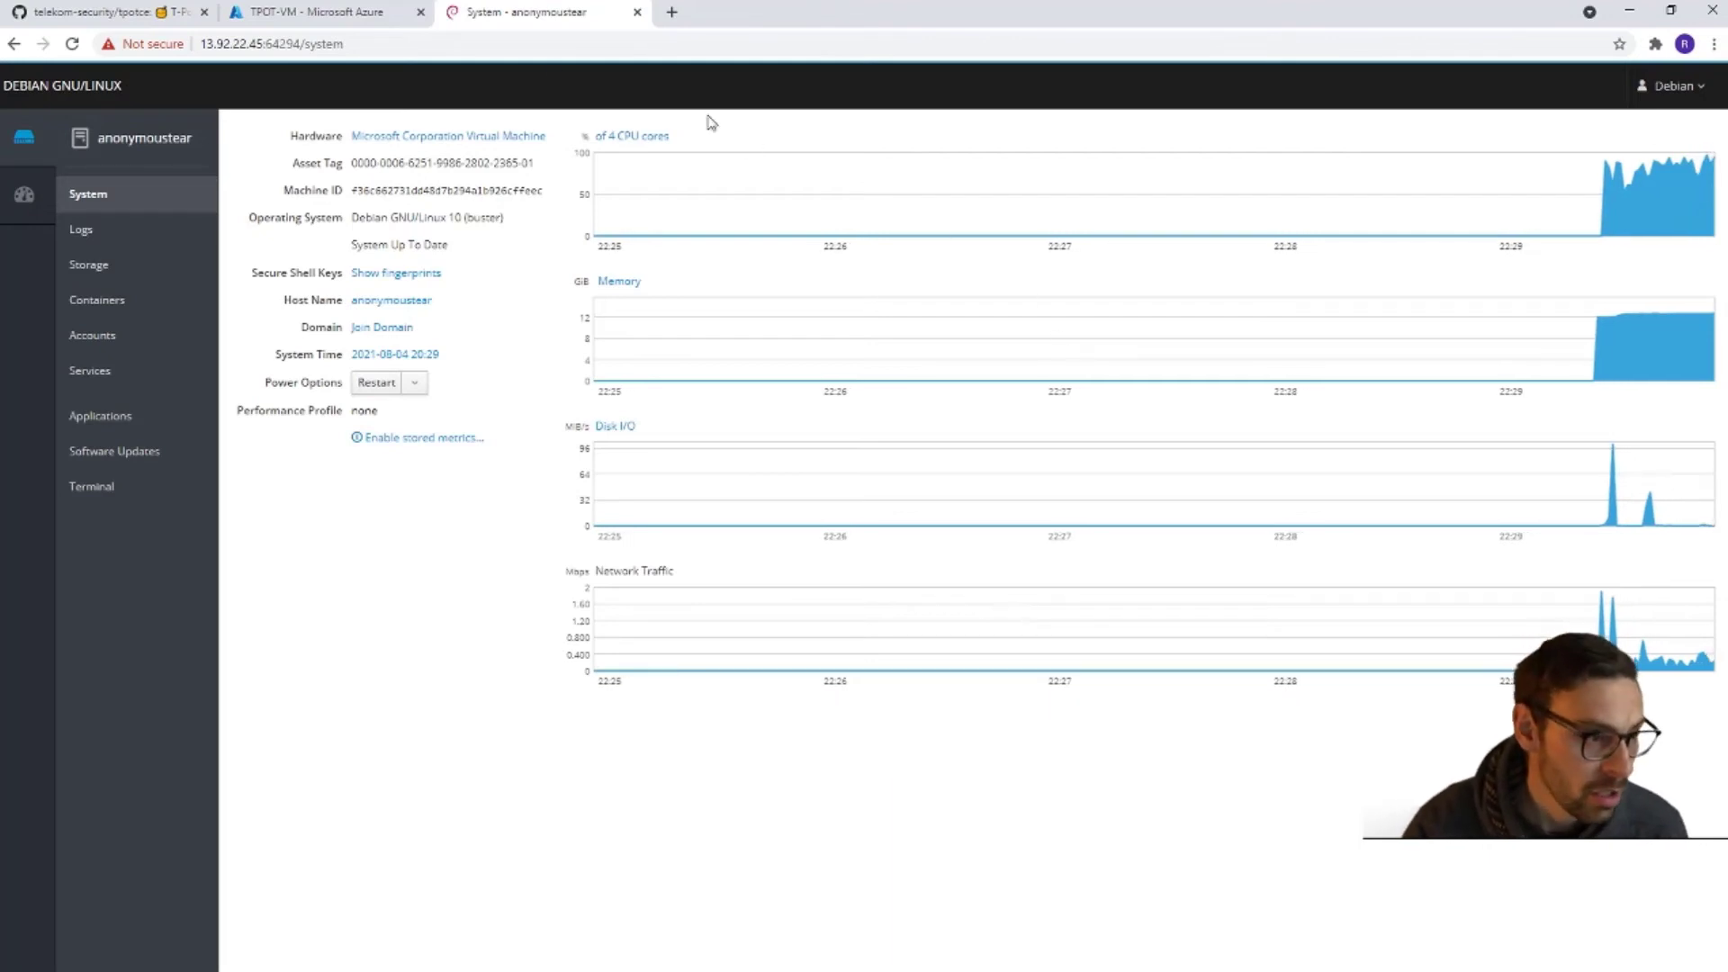
- Open the same server address on port 64297 in a new browser tab and proceed past the certificate warning
{"action": "left_click_drag", "start_coordinate": [300, 42], "coordinate": [191, 42]}
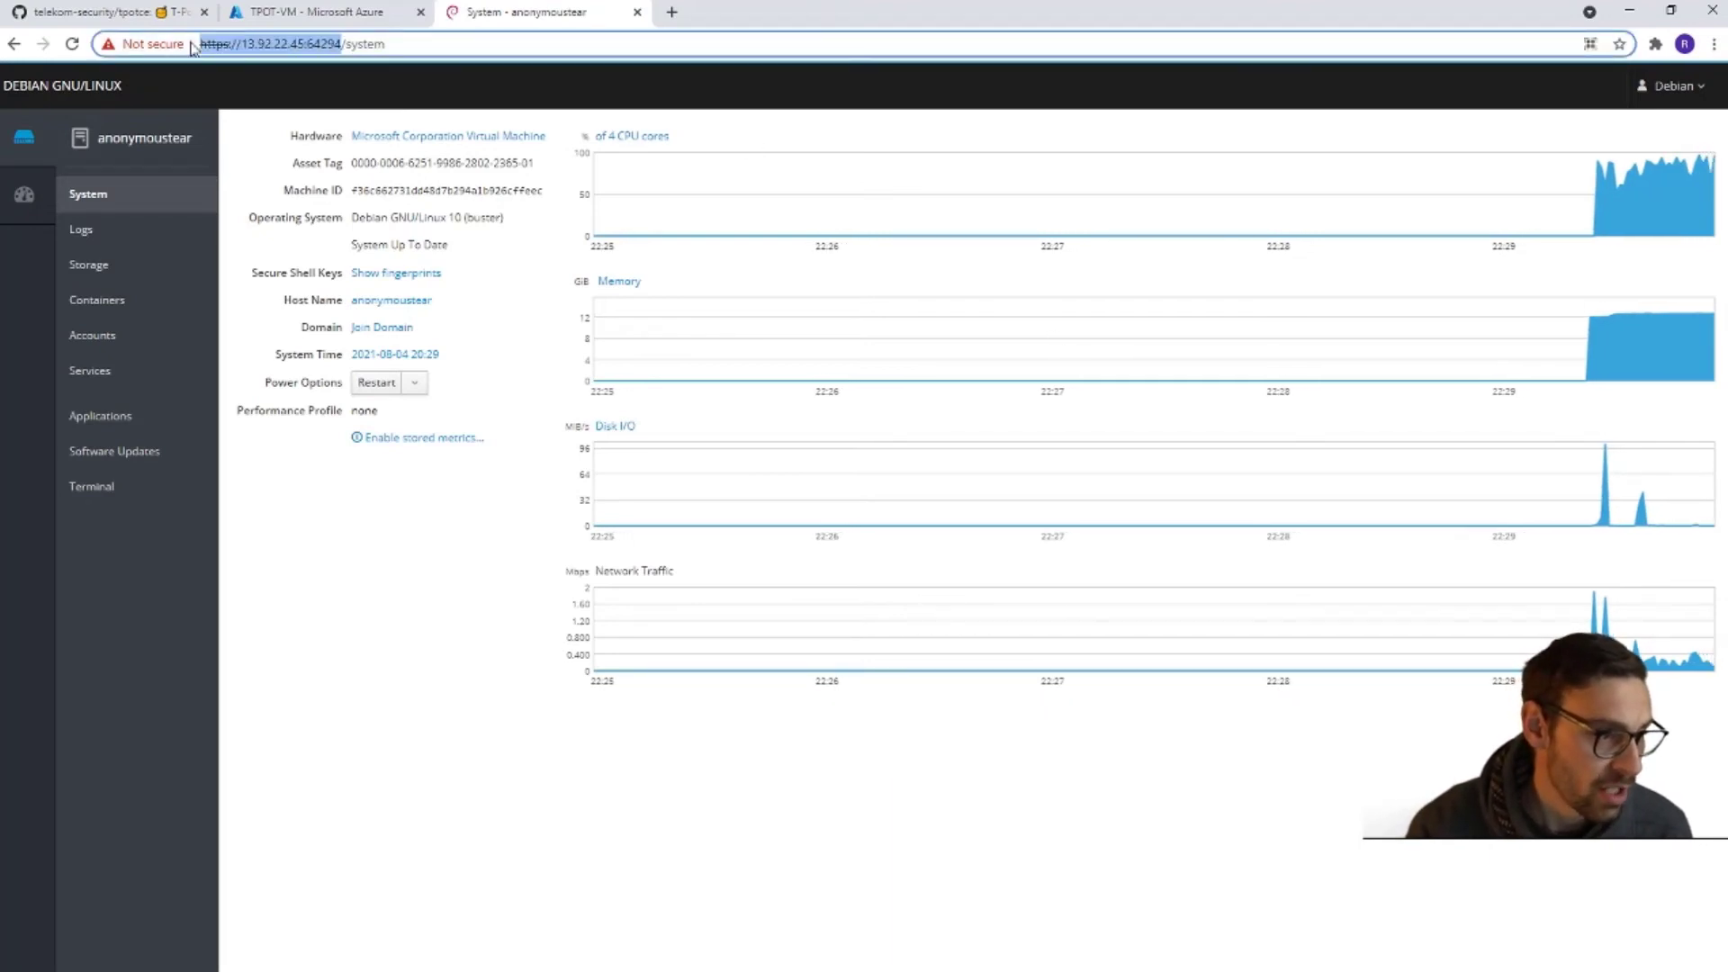
{"action": "left_click", "coordinate": [671, 13]}
{"action": "key", "text": "ctrl+v"}
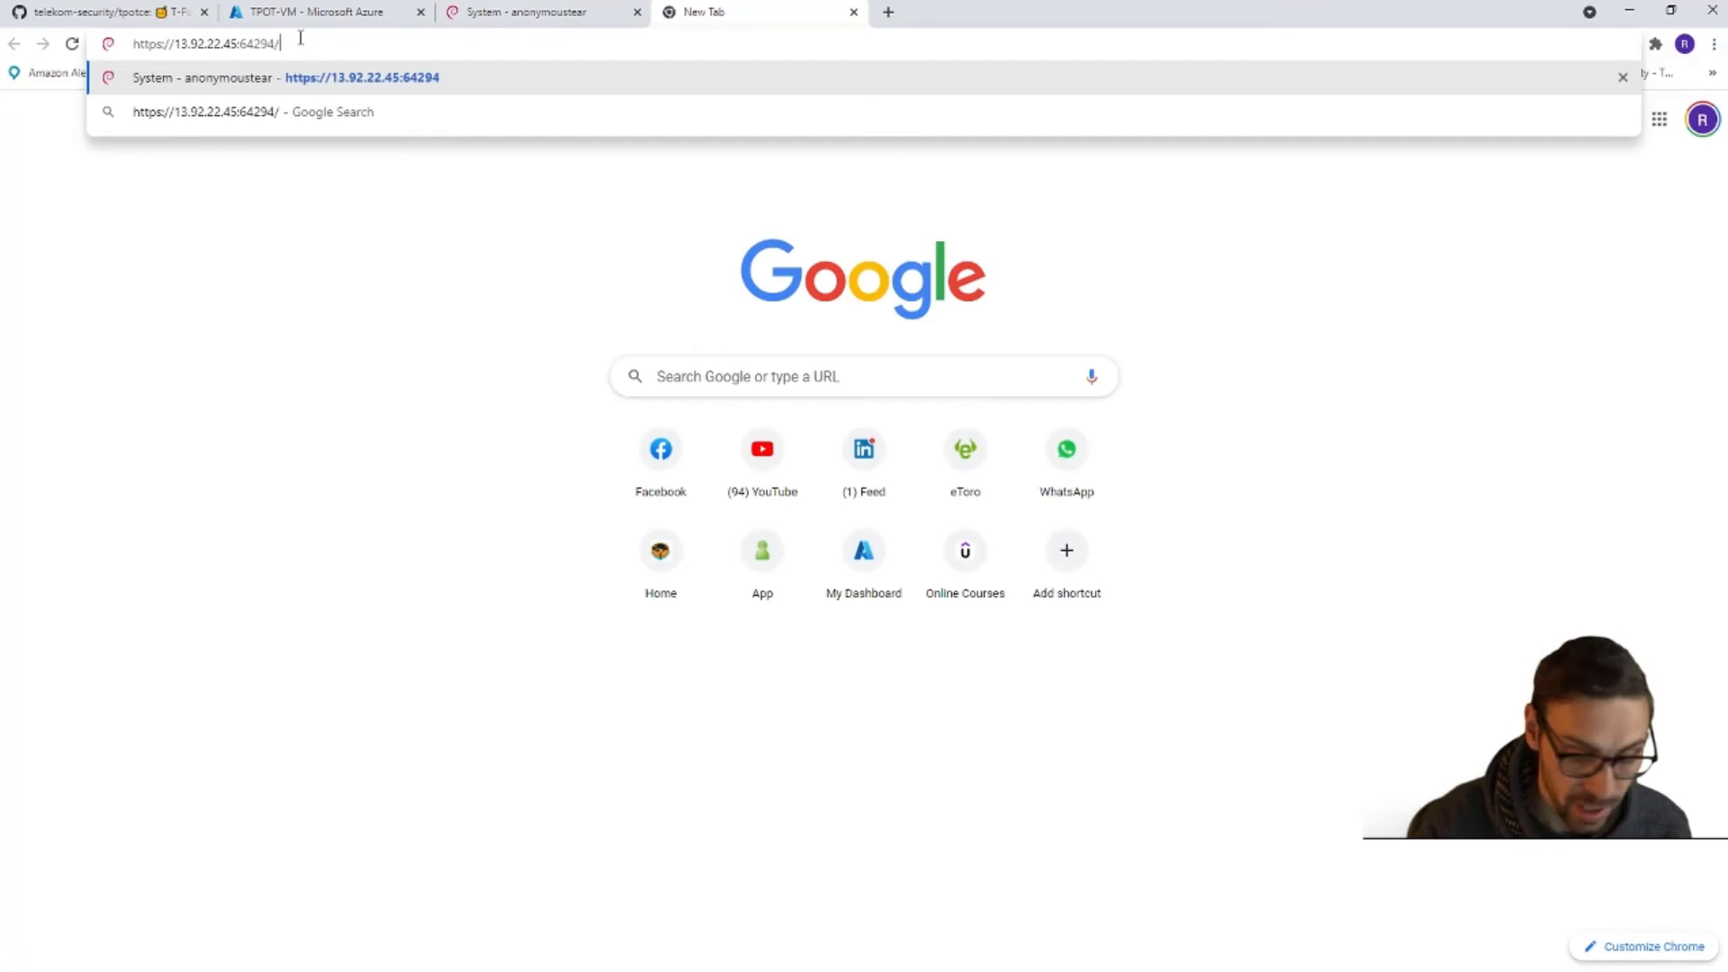
{"action": "key", "text": "BackSpace"}
{"action": "key", "text": "BackSpace"}
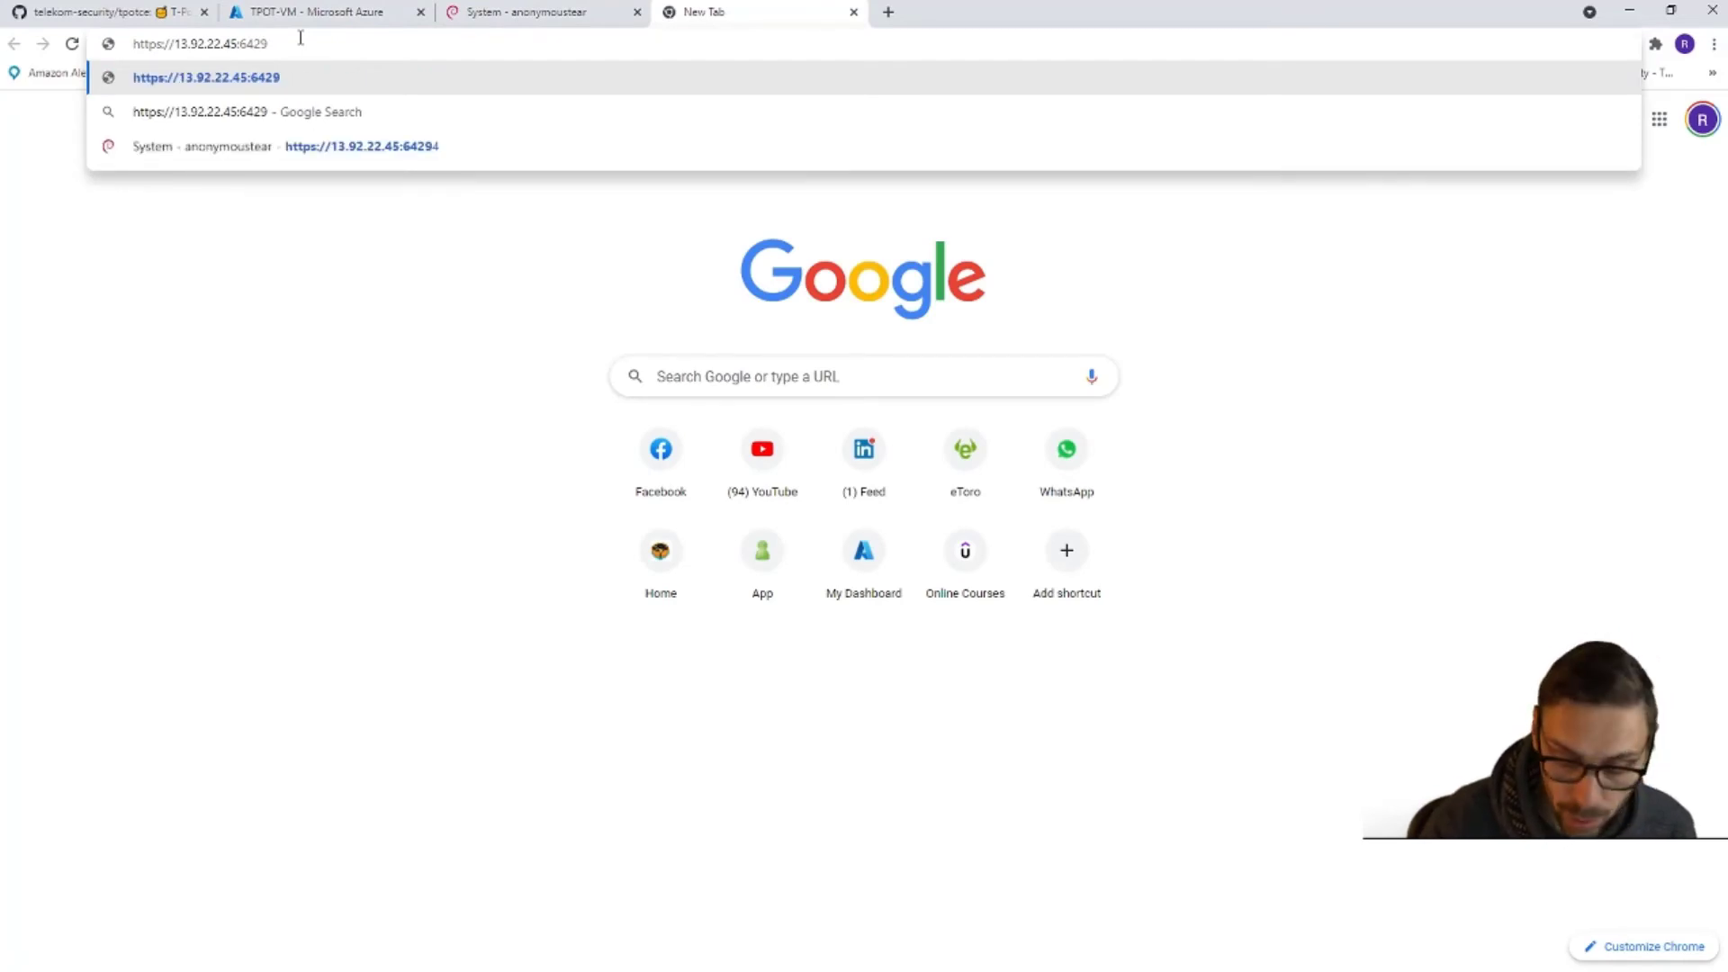
{"action": "type", "text": "7"}
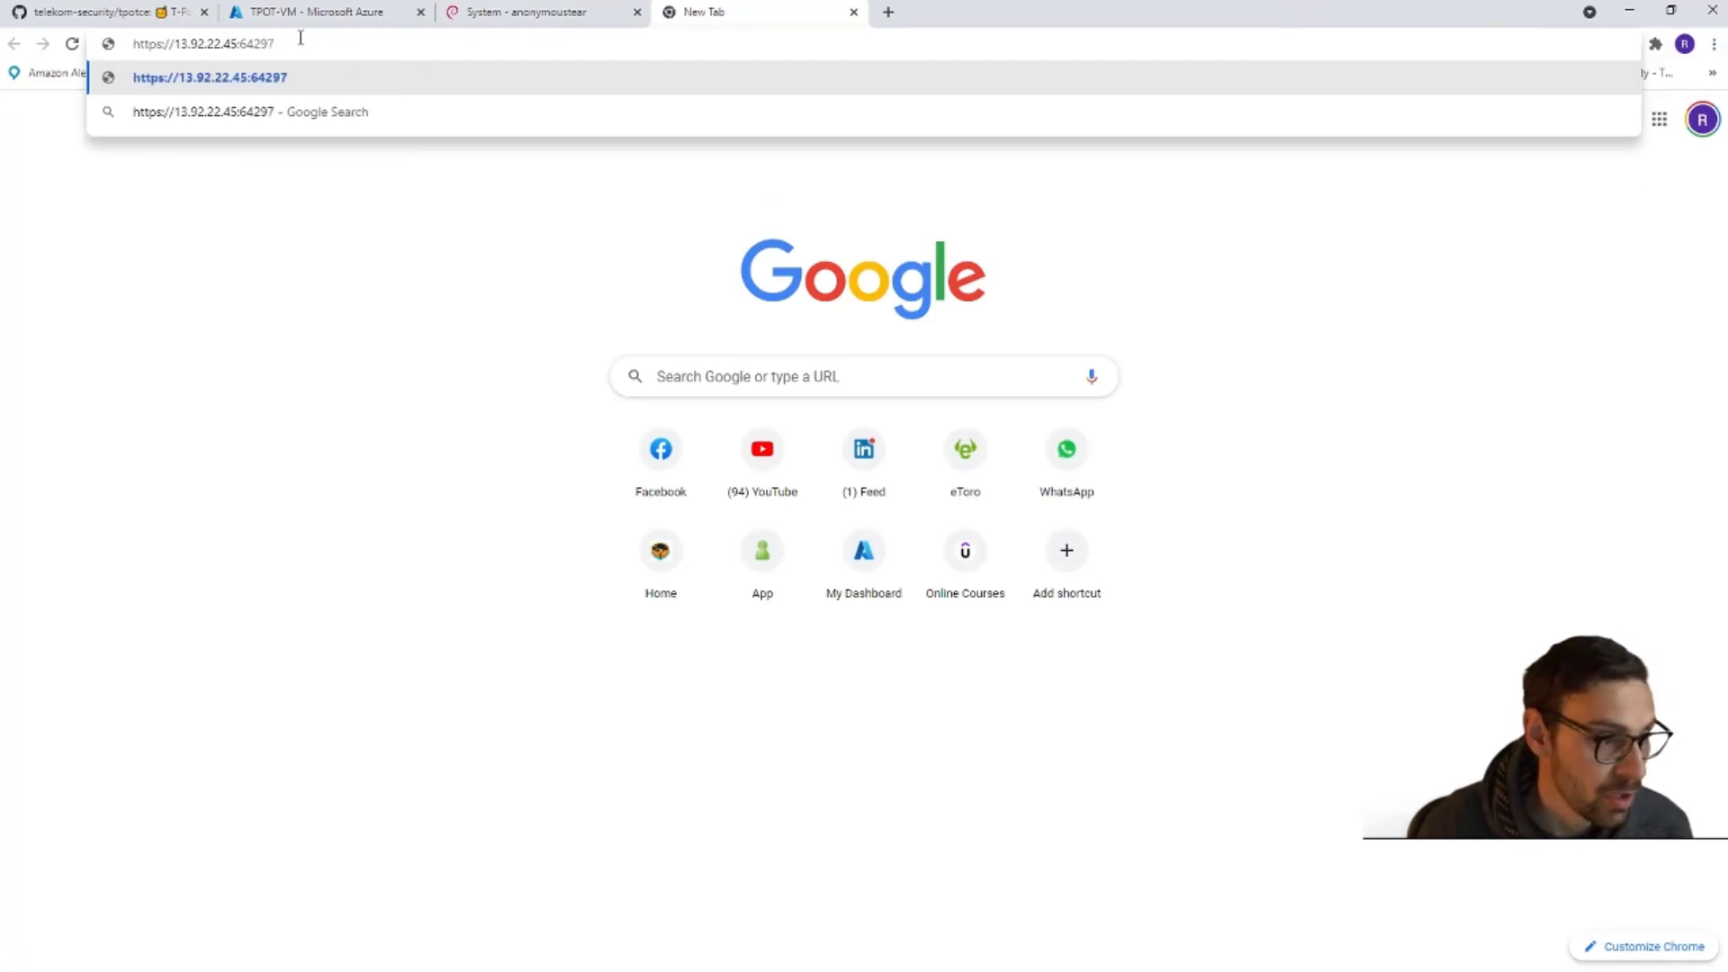
{"action": "key", "text": "Return"}
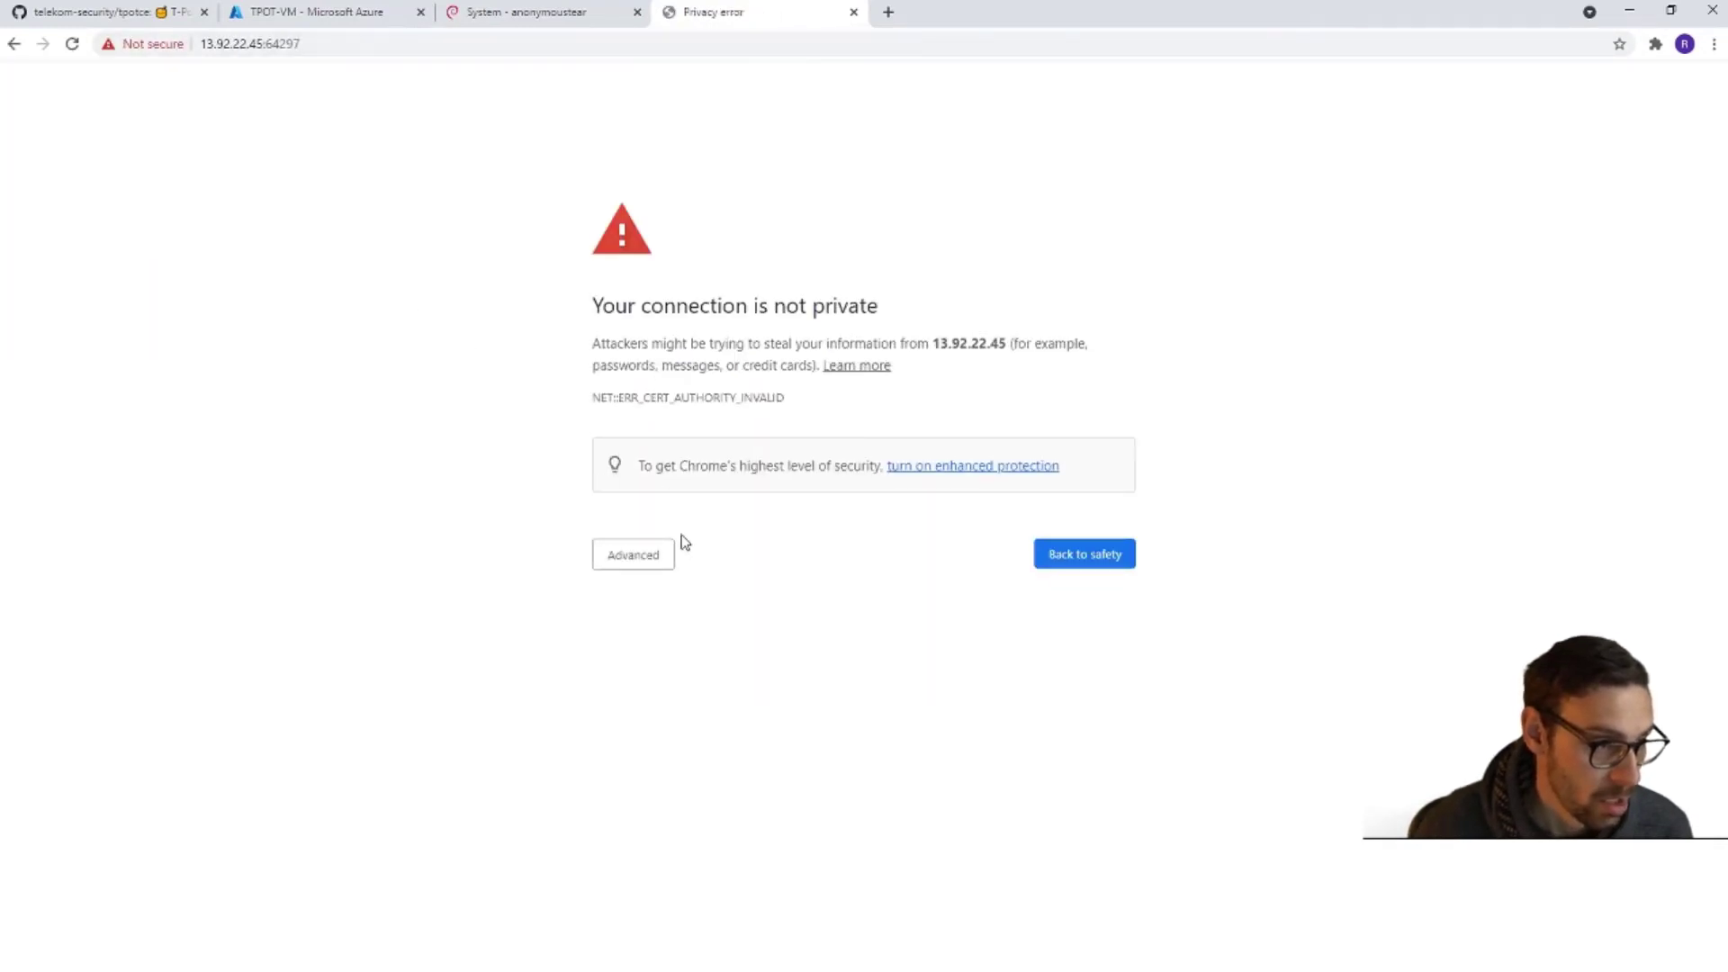
{"action": "left_click", "coordinate": [266, 52]}
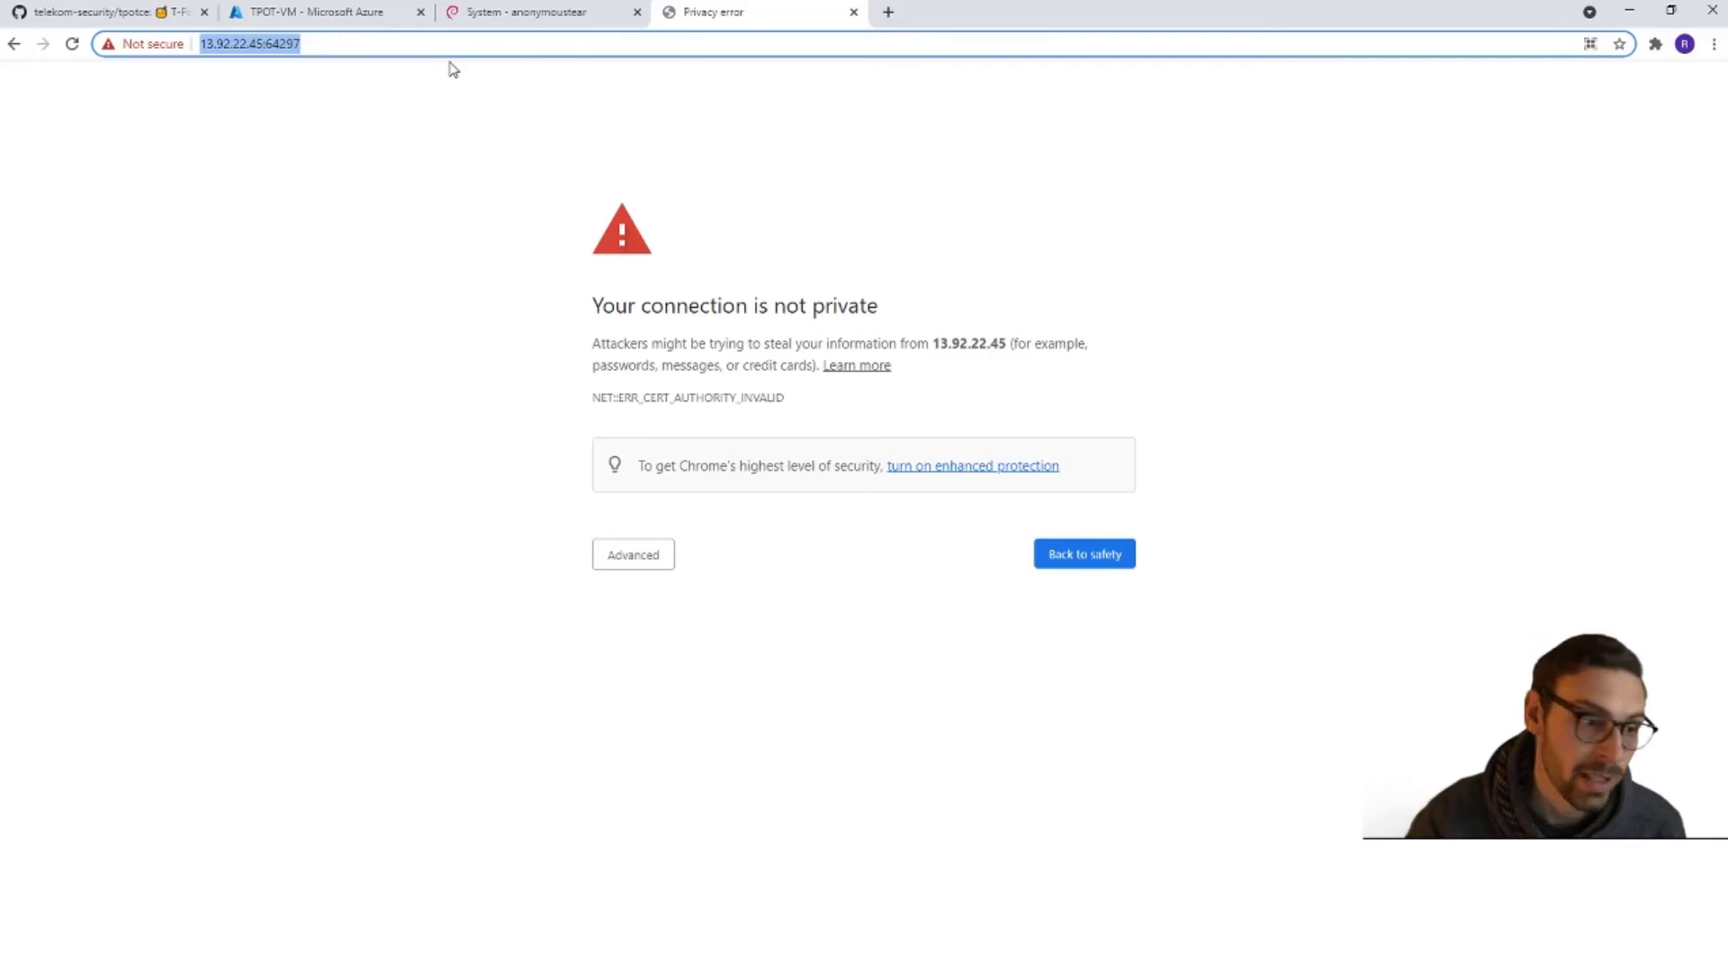
{"action": "left_click", "coordinate": [635, 559]}
{"action": "left_click", "coordinate": [717, 706]}
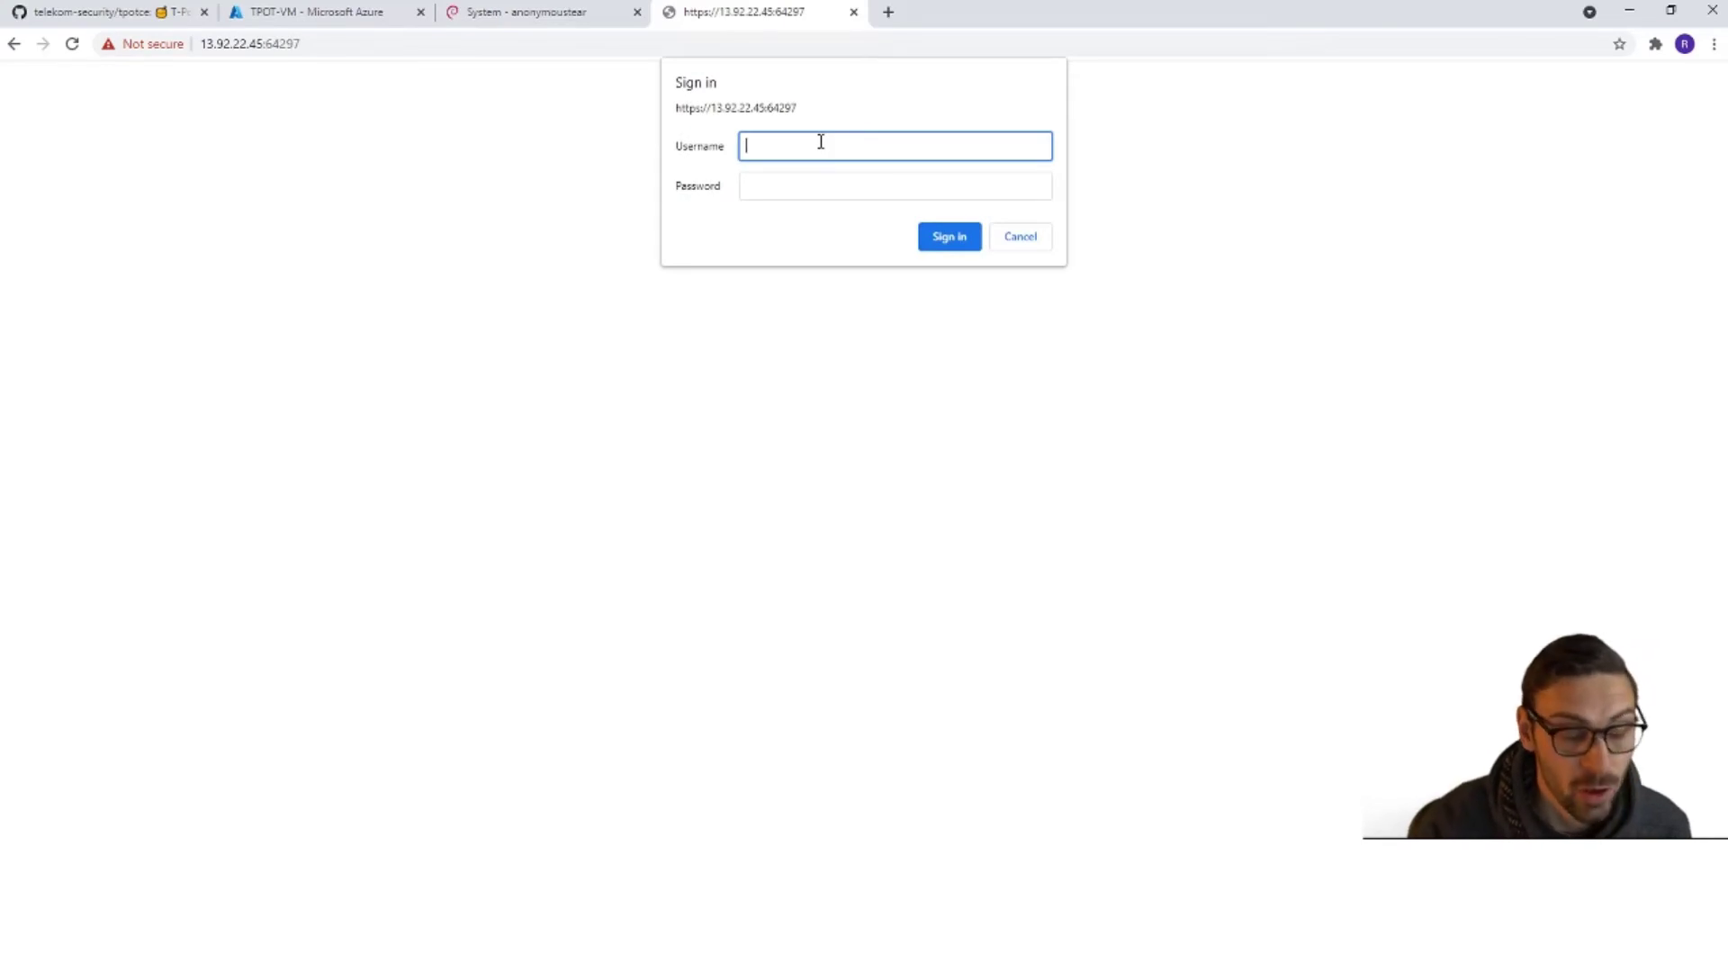
- Sign in to the T-Pot landing page with the web user name and password
{"action": "key", "text": "Tab"}
{"action": "key", "text": "ctrl+v"}
{"action": "key", "text": "Return"}
{"action": "type", "text": "riaan"}
{"action": "key", "text": "Tab"}
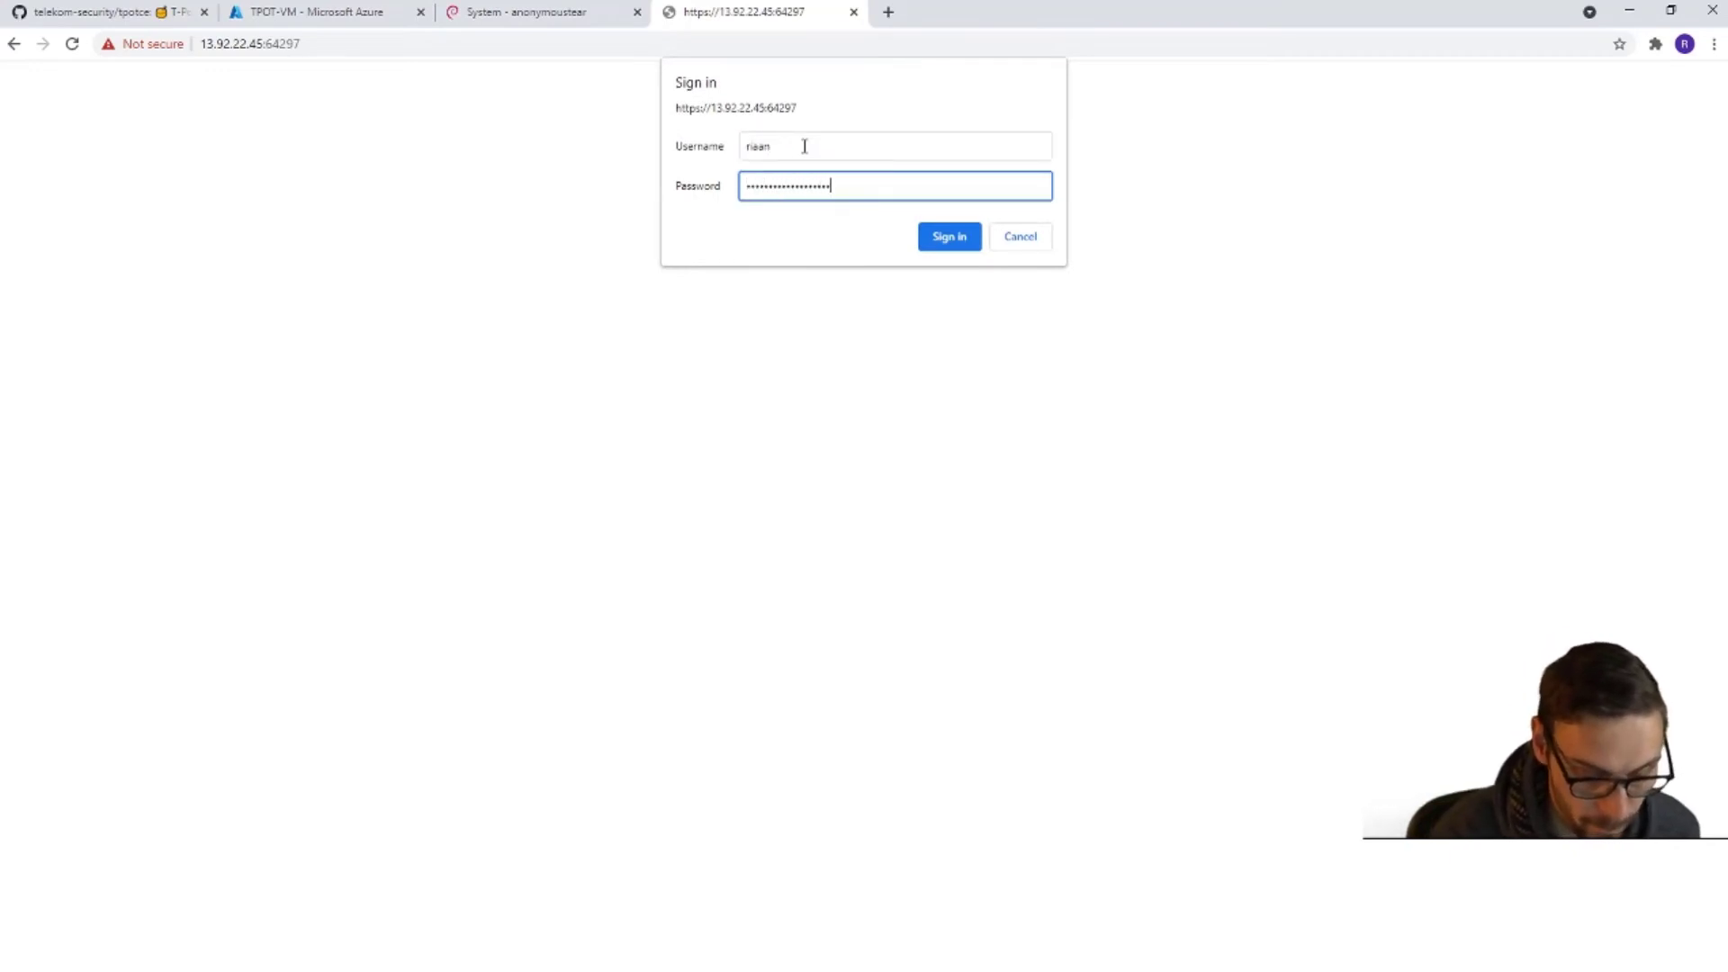
{"action": "key", "text": "Return"}
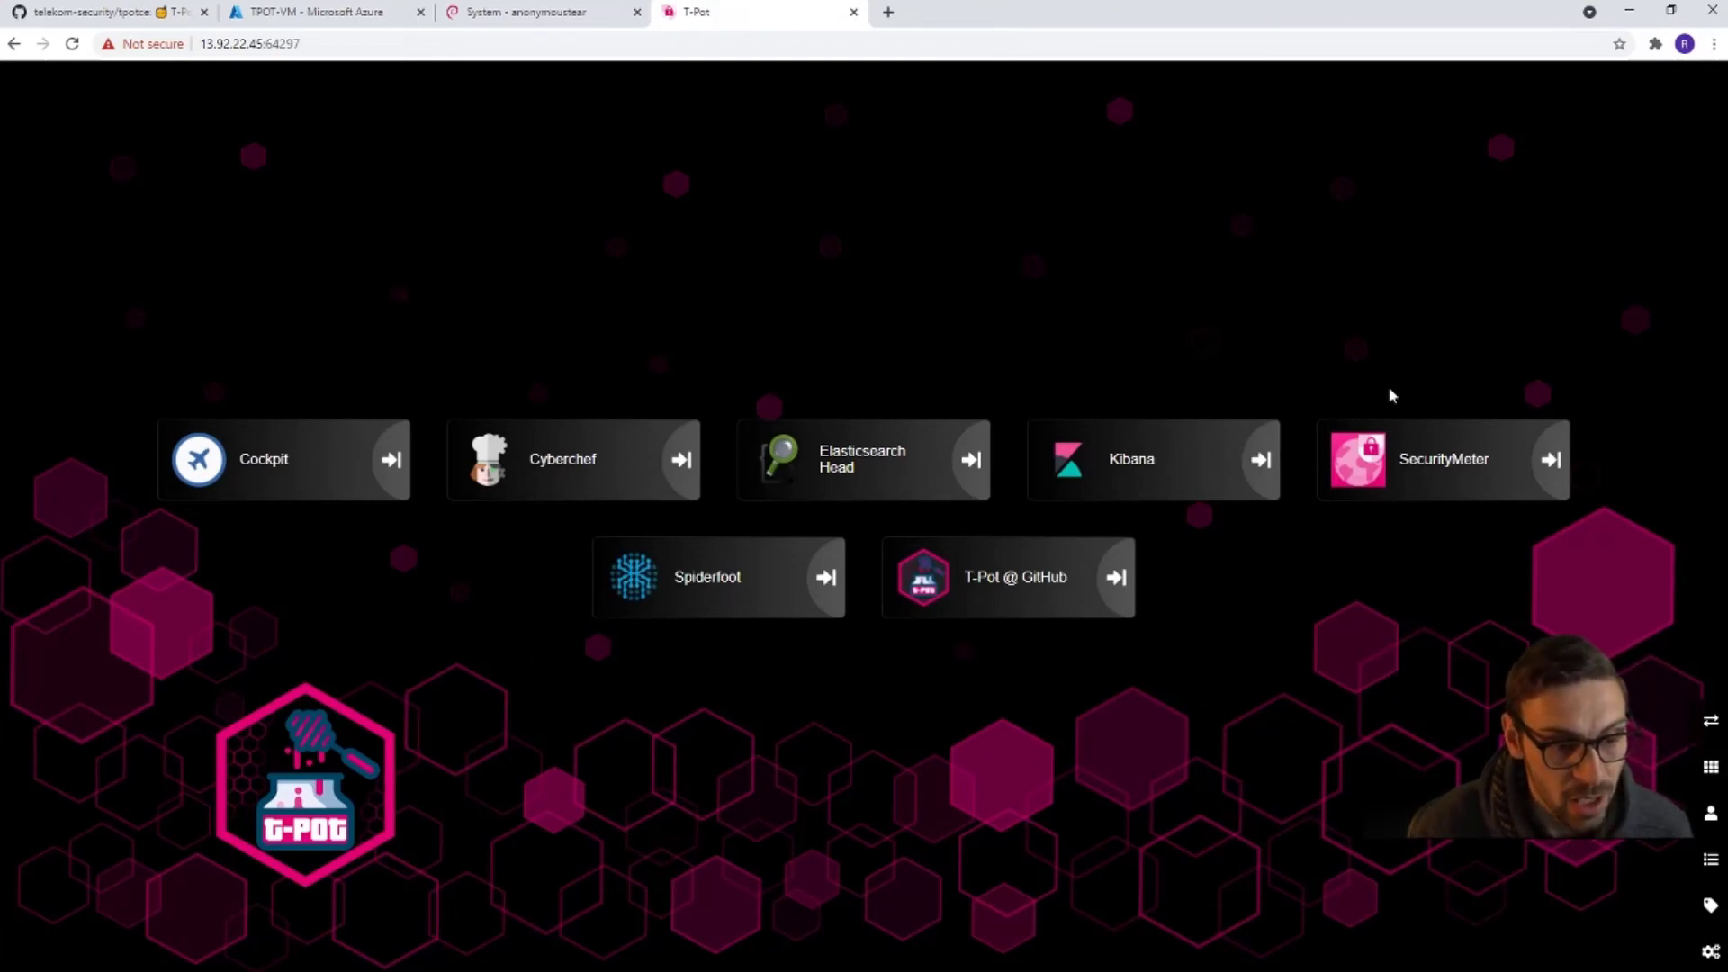
- Open Kibana in a new tab, disable usage data collection and dismiss the remaining notice
{"action": "right_click", "coordinate": [1109, 464]}
{"action": "left_click", "coordinate": [1165, 477]}
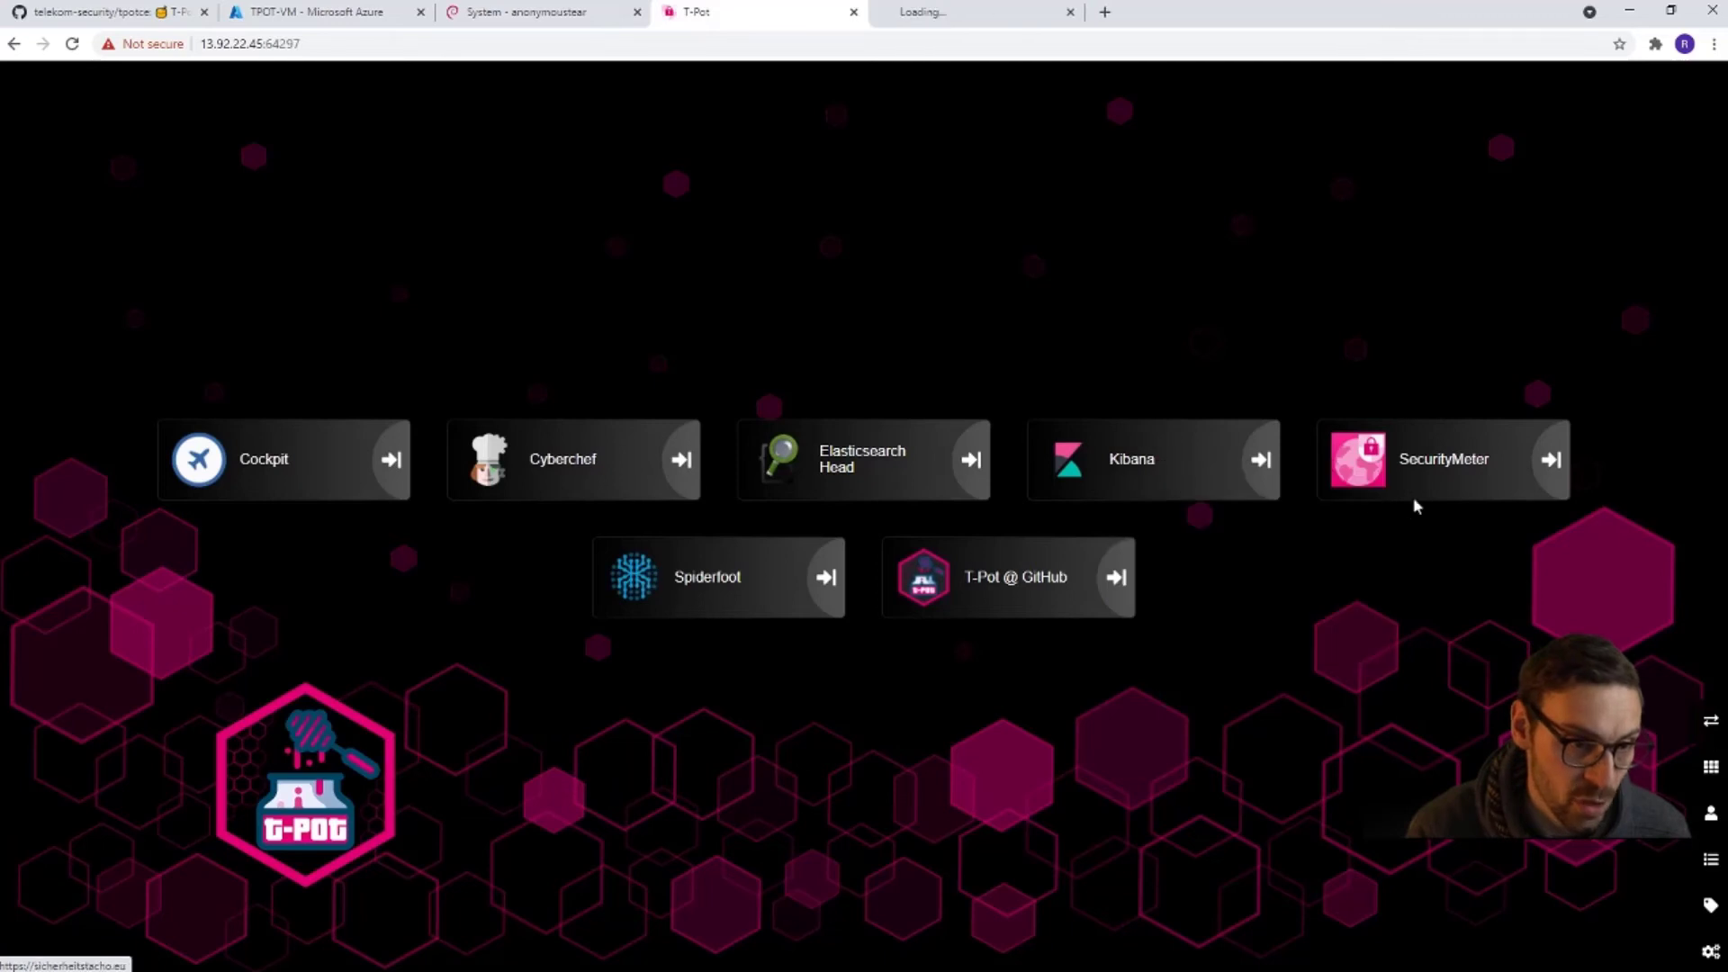
{"action": "left_click", "coordinate": [955, 11]}
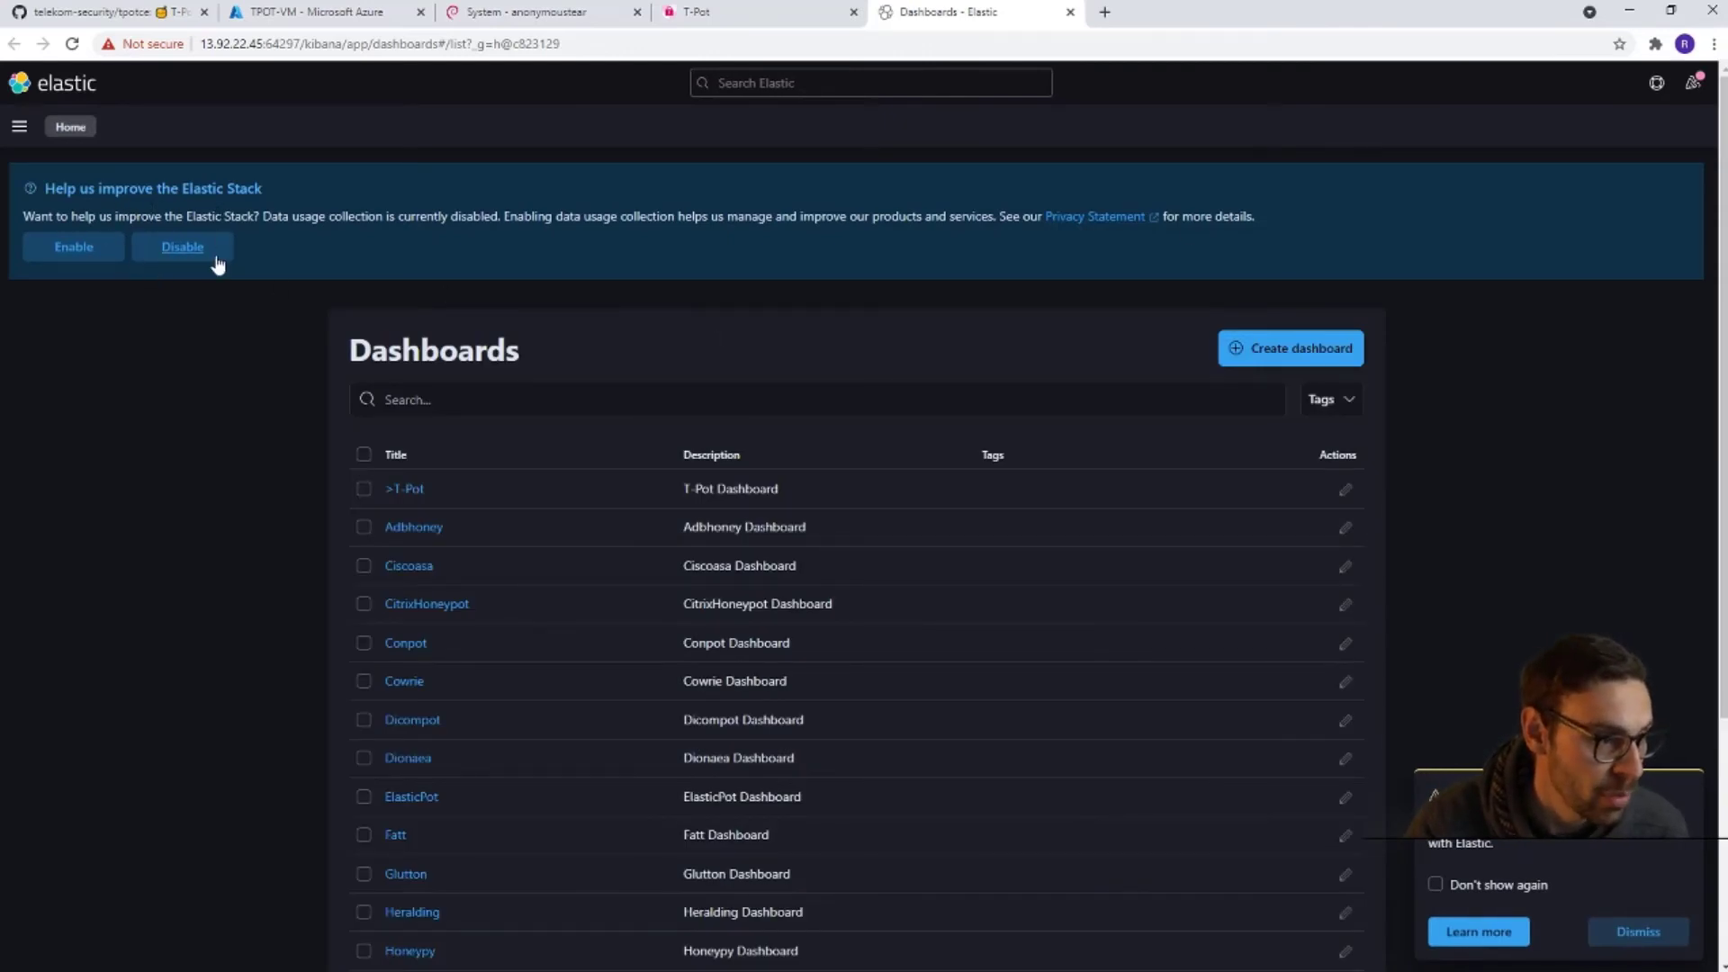
{"action": "left_click", "coordinate": [189, 253]}
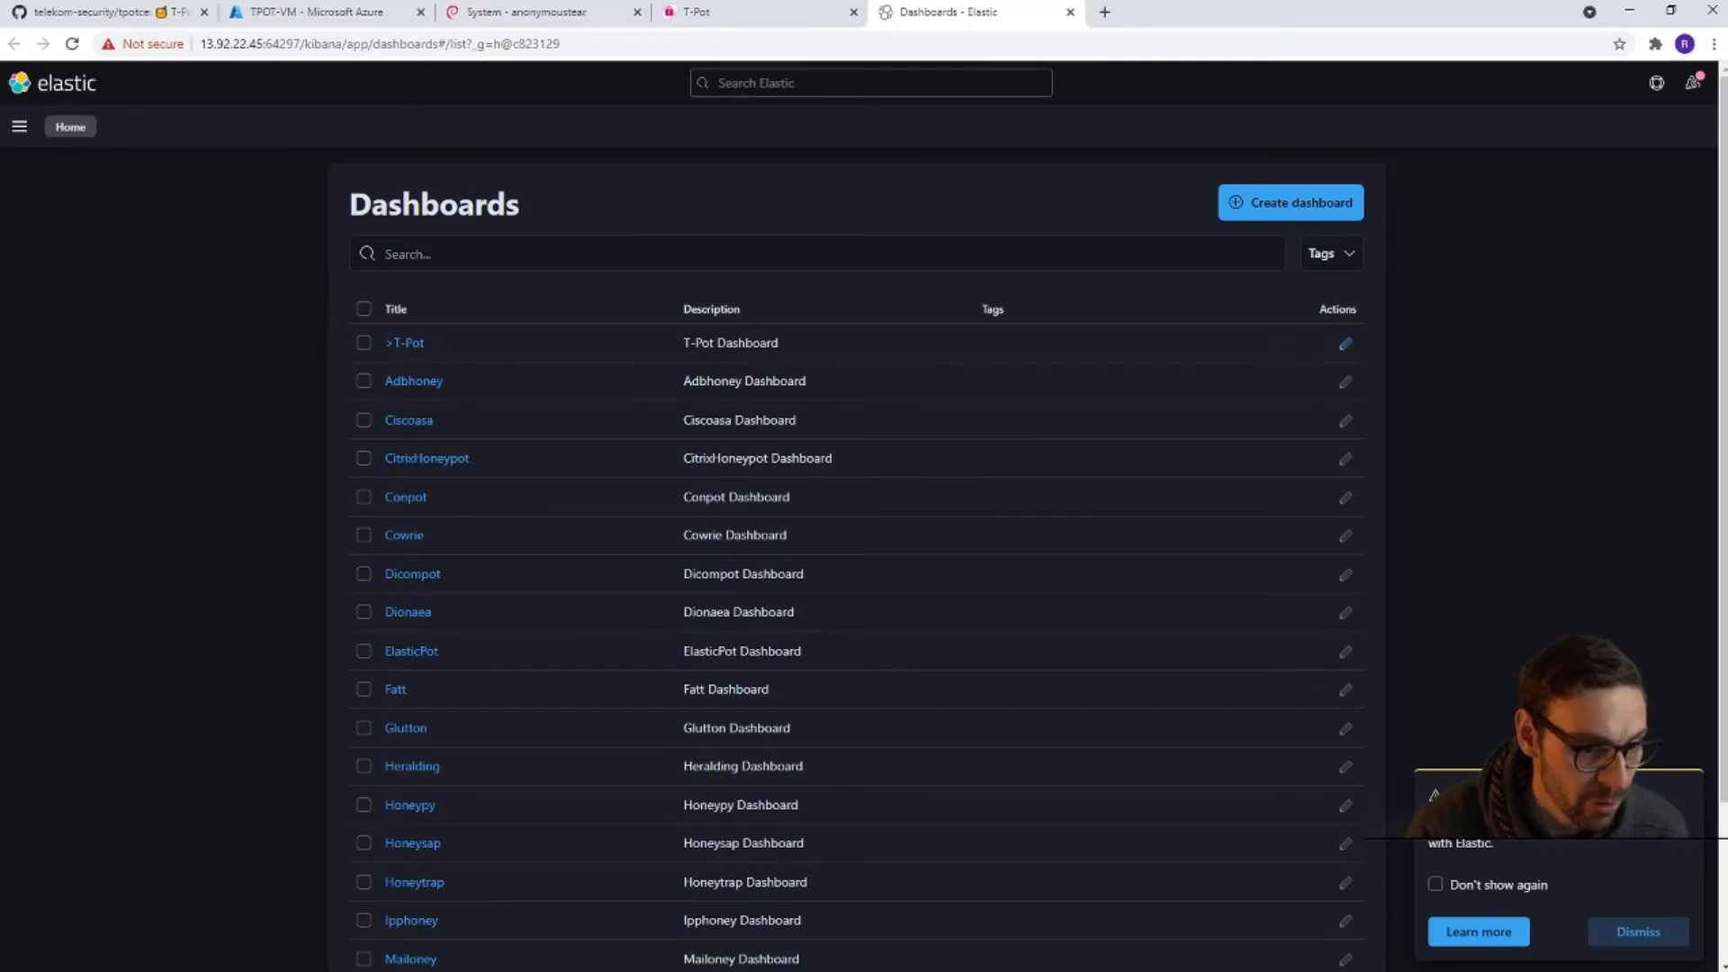
{"action": "left_click", "coordinate": [1642, 932]}
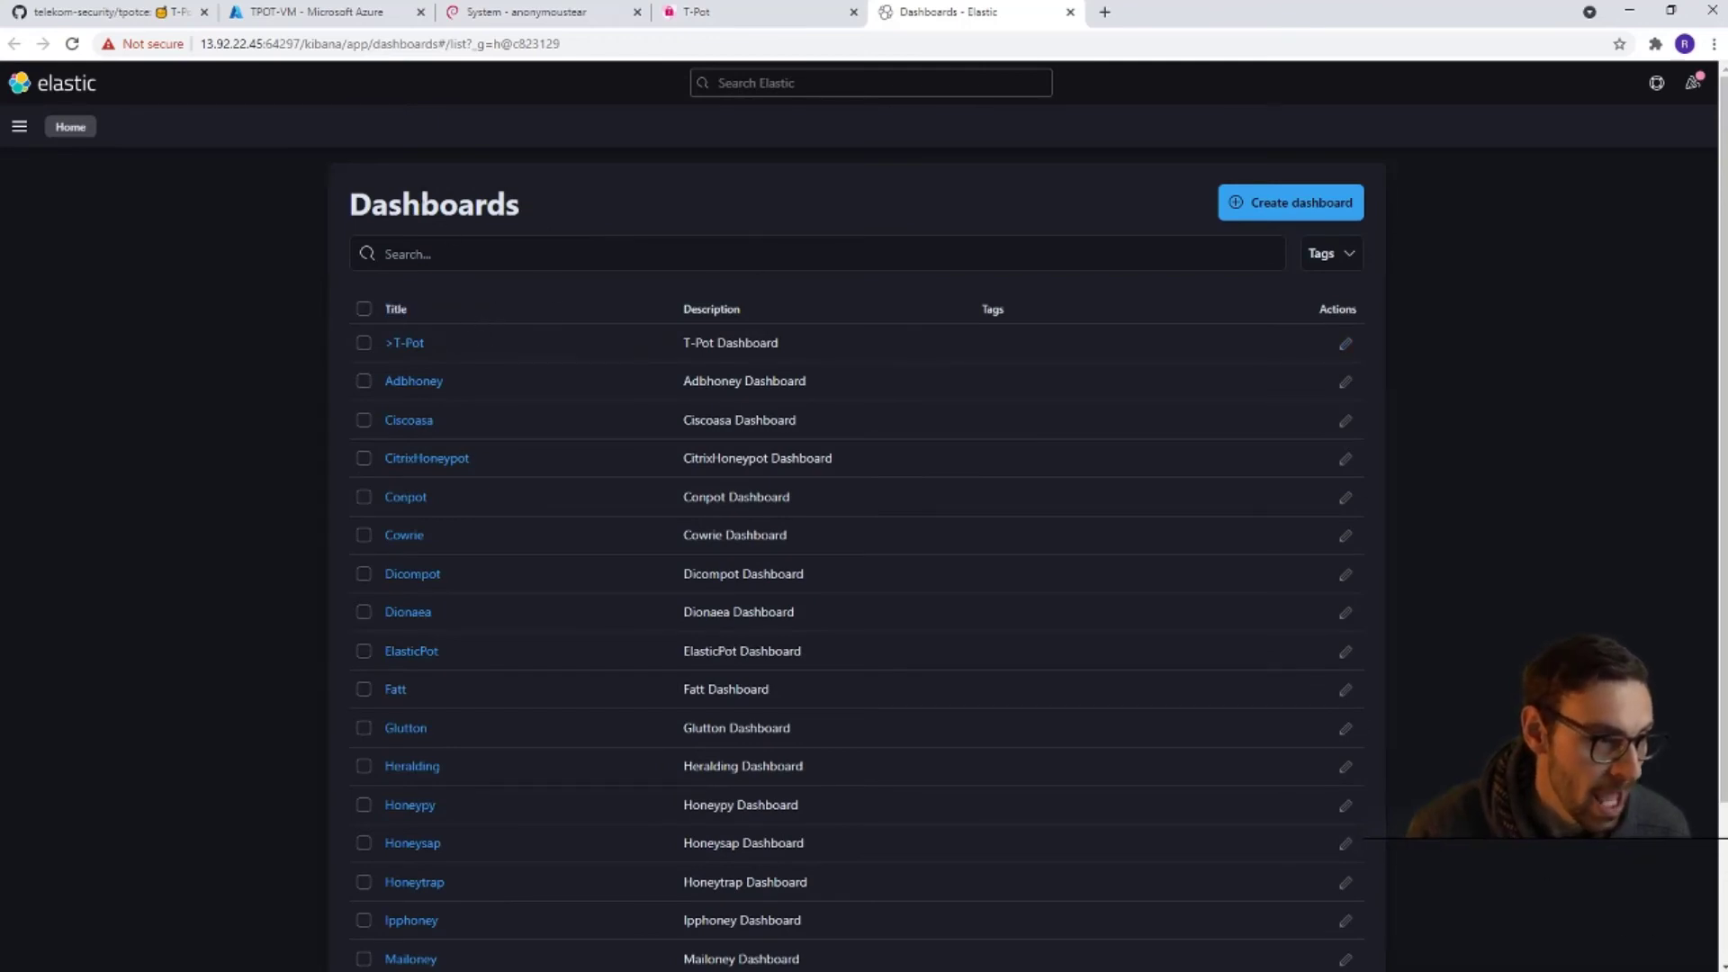
- Open the >T-Pot dashboard in a new browser tab and switch to it
{"action": "right_click", "coordinate": [404, 343]}
{"action": "left_click", "coordinate": [491, 353]}
{"action": "left_click", "coordinate": [1150, 11]}
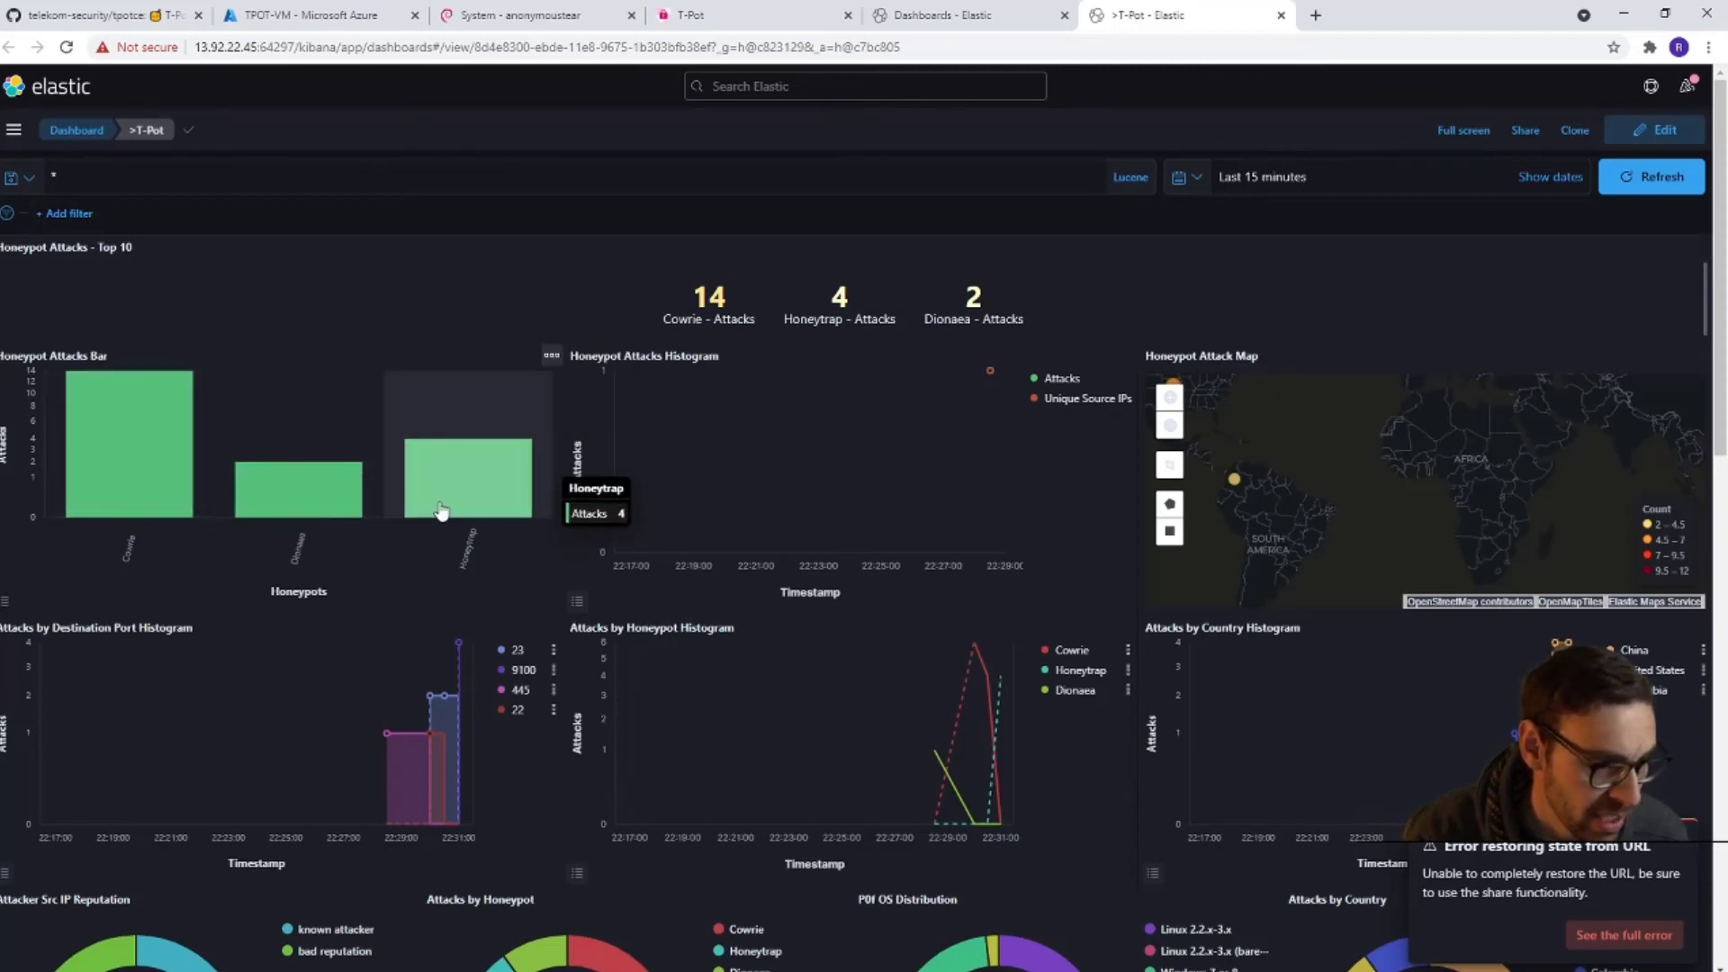
- Examine the attack locations in Asia and South America on the Honeypot Attack Map
{"action": "left_click_drag", "start_coordinate": [1541, 514], "coordinate": [1390, 501]}
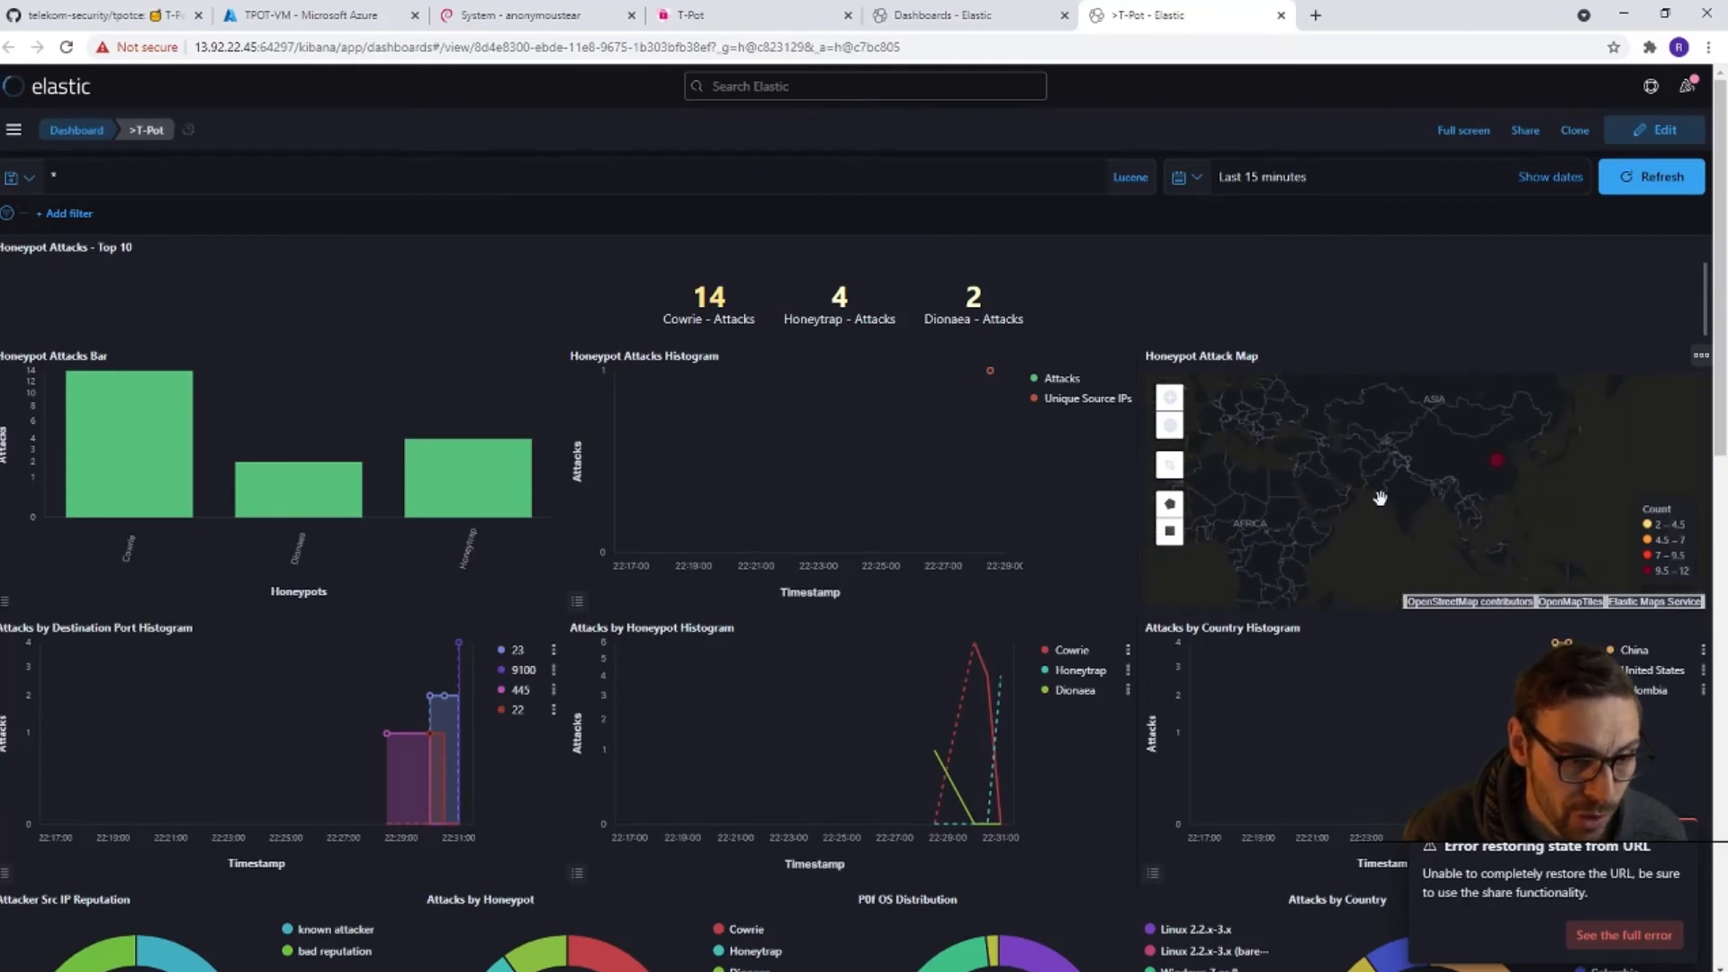
{"action": "mouse_move", "coordinate": [1502, 475]}
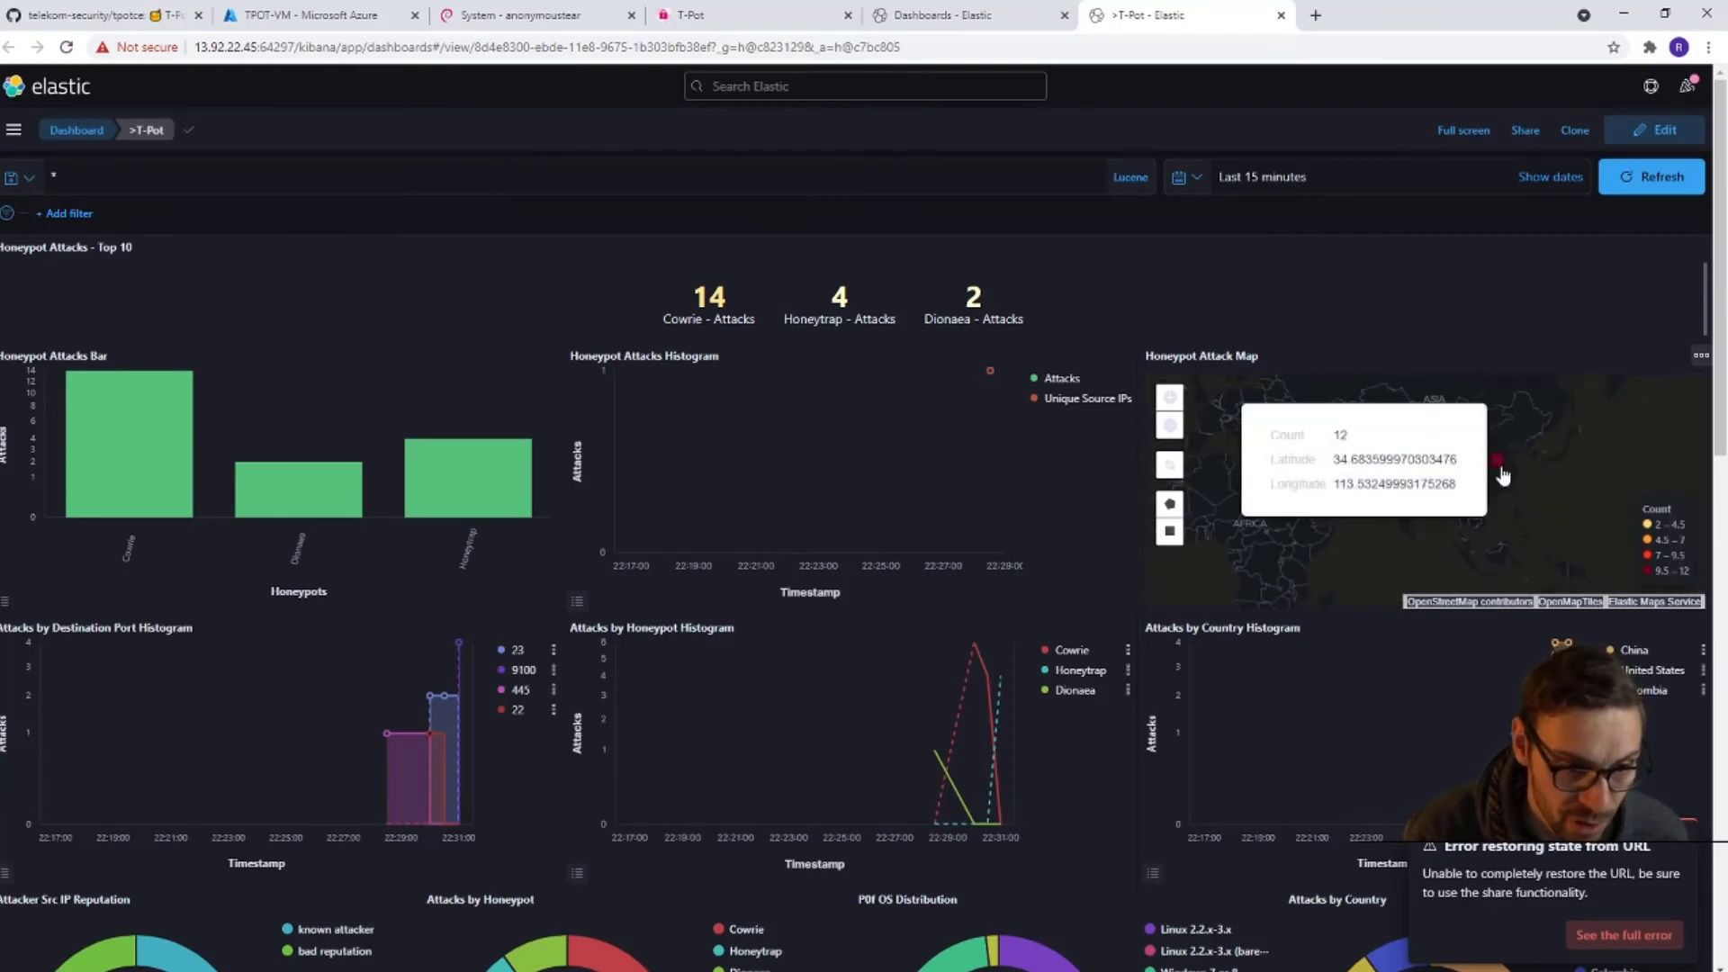
{"action": "mouse_move", "coordinate": [1353, 504]}
{"action": "left_mouse_down"}
{"action": "mouse_move", "coordinate": [1461, 516]}
{"action": "mouse_move", "coordinate": [1339, 509]}
{"action": "left_mouse_up"}
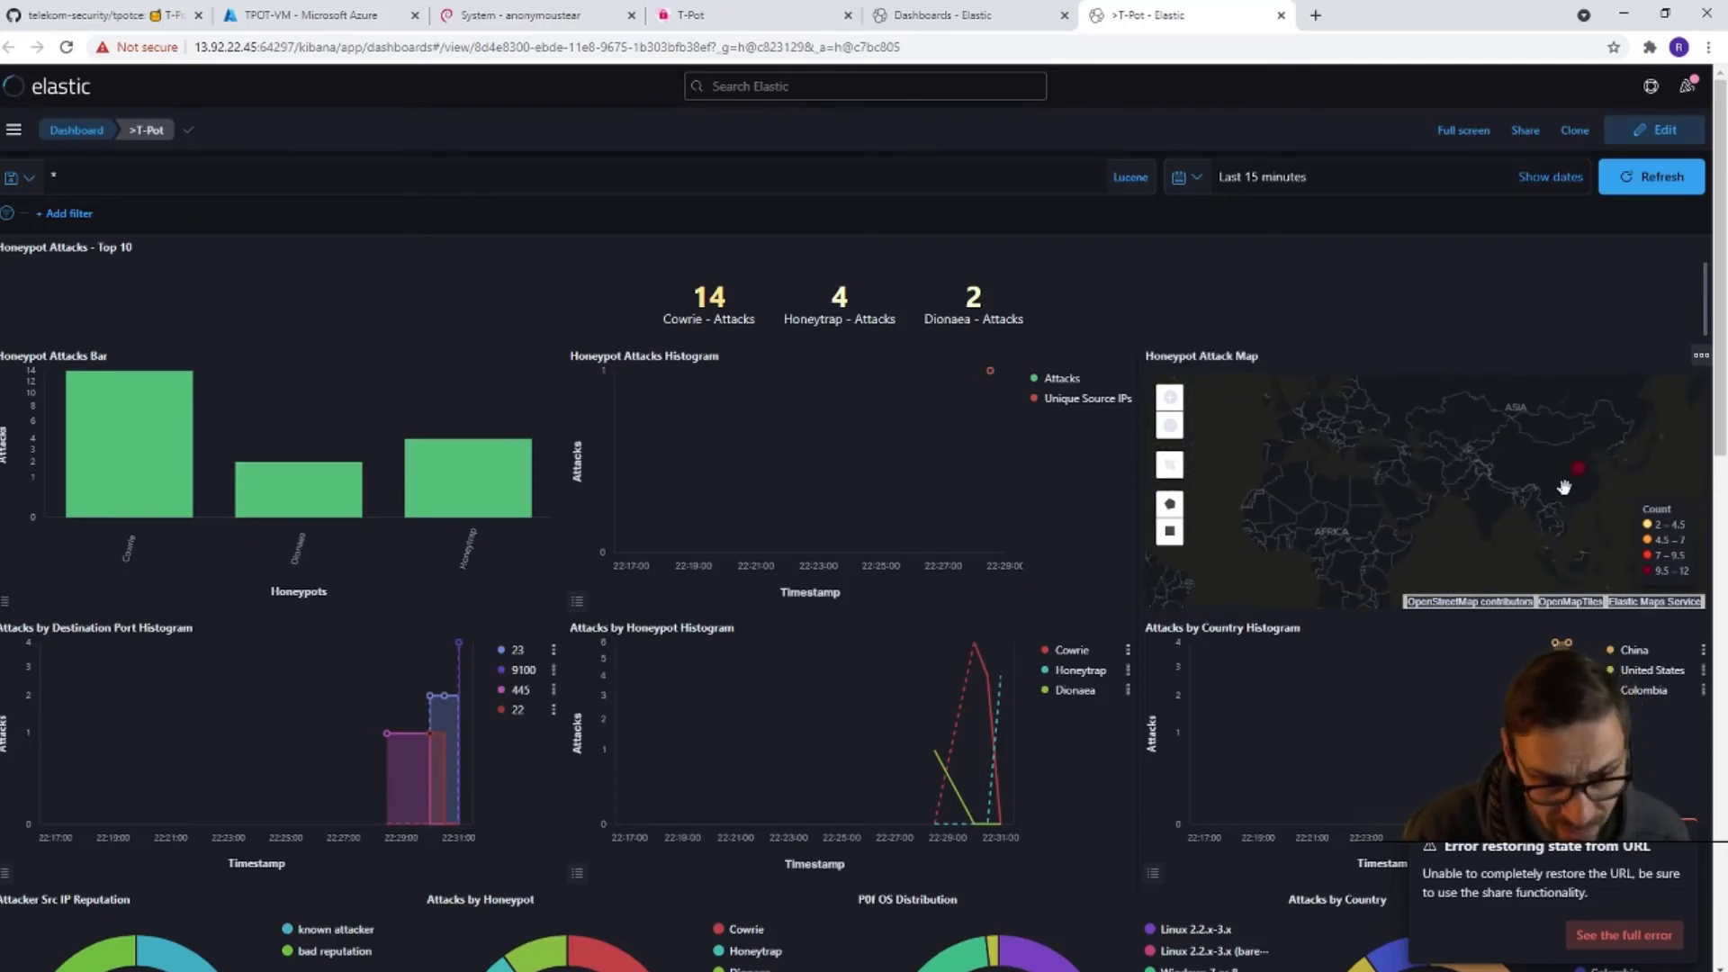
{"action": "left_click_drag", "start_coordinate": [1606, 514], "coordinate": [1367, 461]}
{"action": "mouse_move", "coordinate": [1367, 461]}
{"action": "left_click_drag", "start_coordinate": [1526, 483], "coordinate": [1459, 422]}
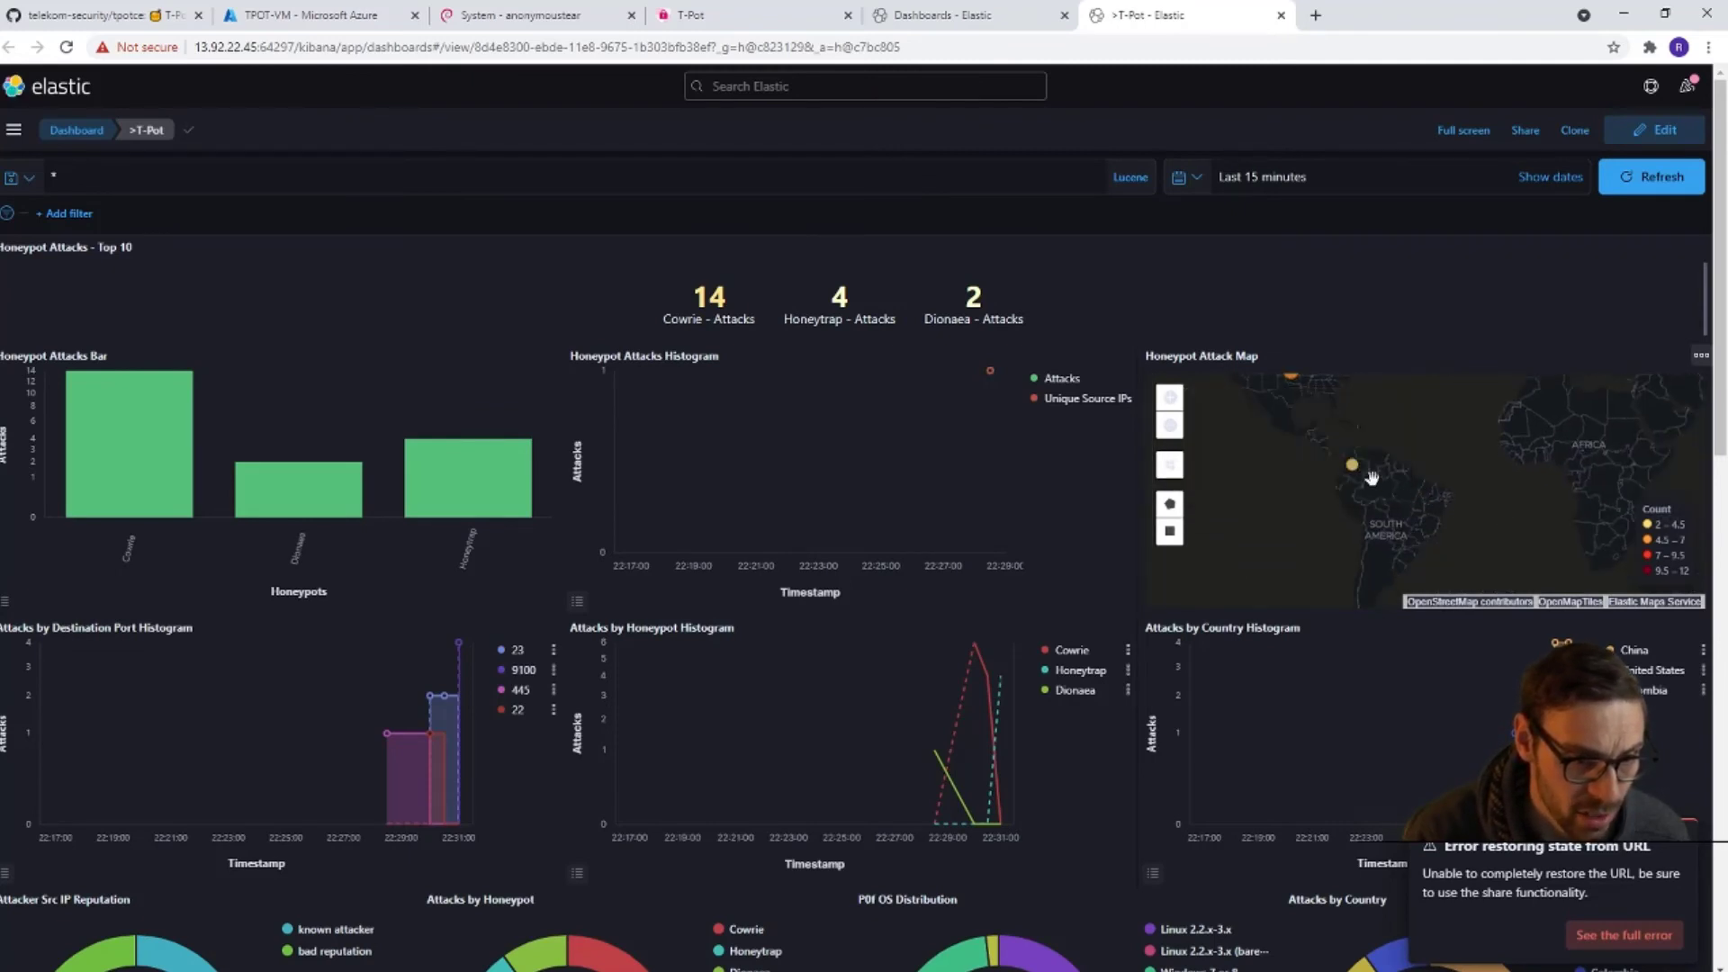
{"action": "left_click_drag", "start_coordinate": [1469, 507], "coordinate": [1429, 459]}
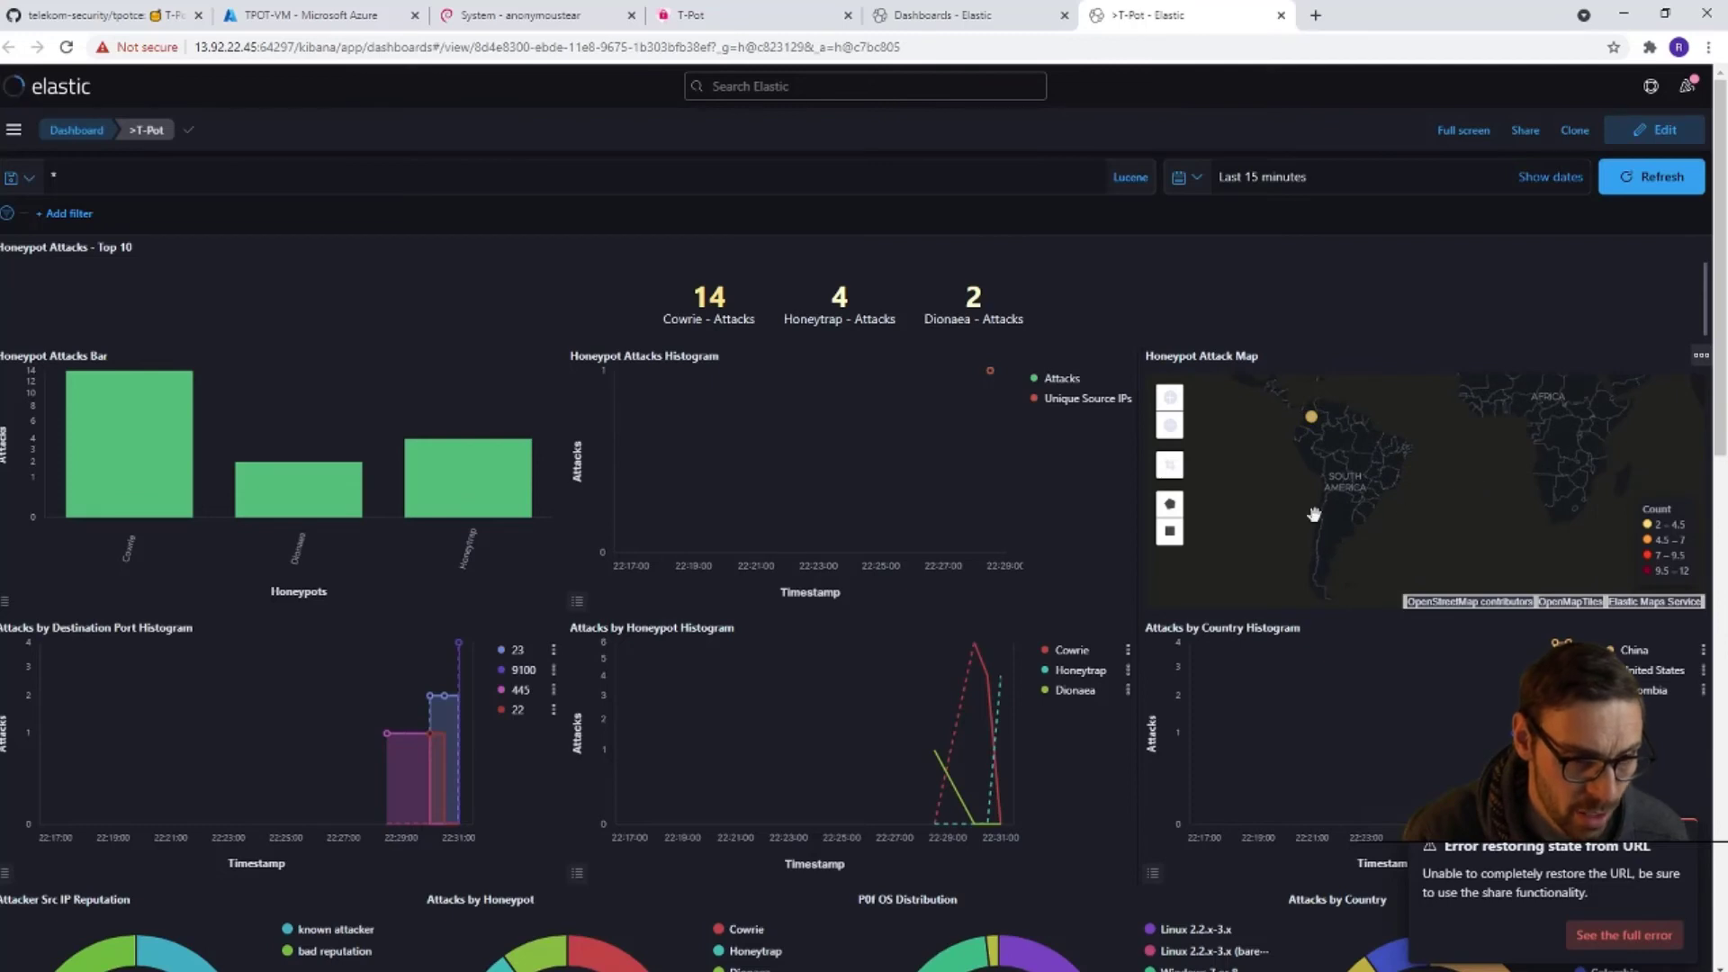
- Examine the attack charts below the map, checking the known attacker and bad reputation shares in Attacker Src IP Reputation
{"action": "scroll", "coordinate": [976, 509], "scroll_direction": "down", "scroll_amount": 2}
{"action": "scroll", "coordinate": [225, 505], "scroll_direction": "down", "scroll_amount": 2}
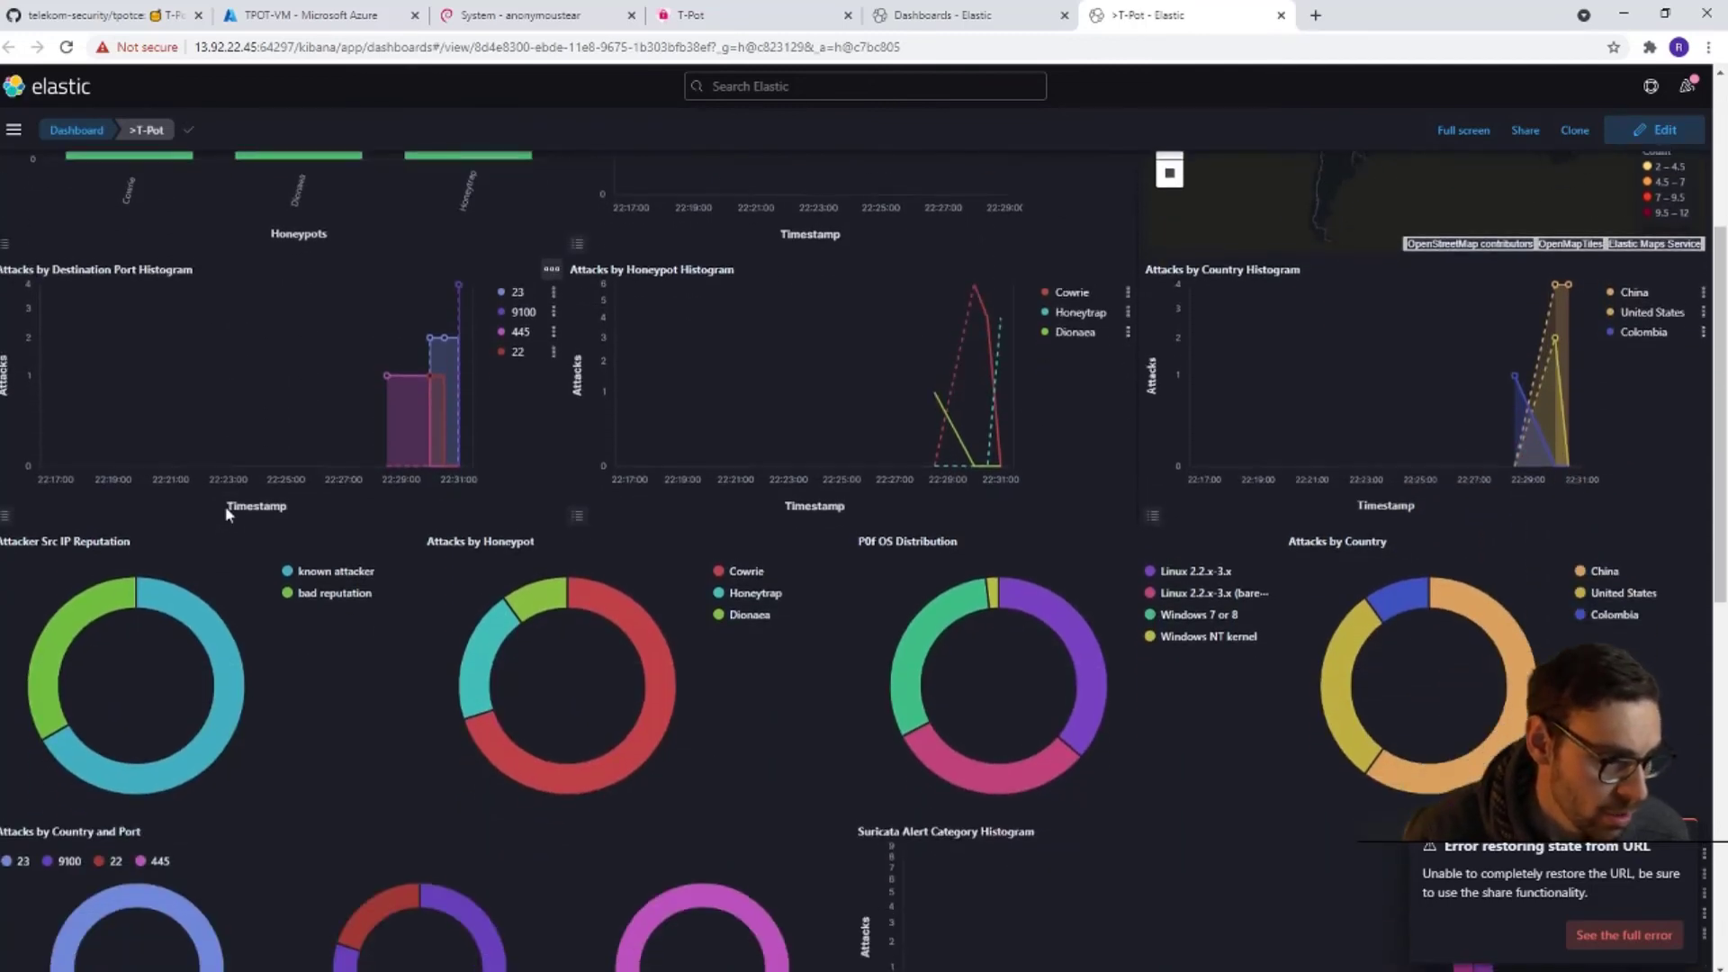
{"action": "scroll", "coordinate": [257, 495], "scroll_direction": "down", "scroll_amount": 2}
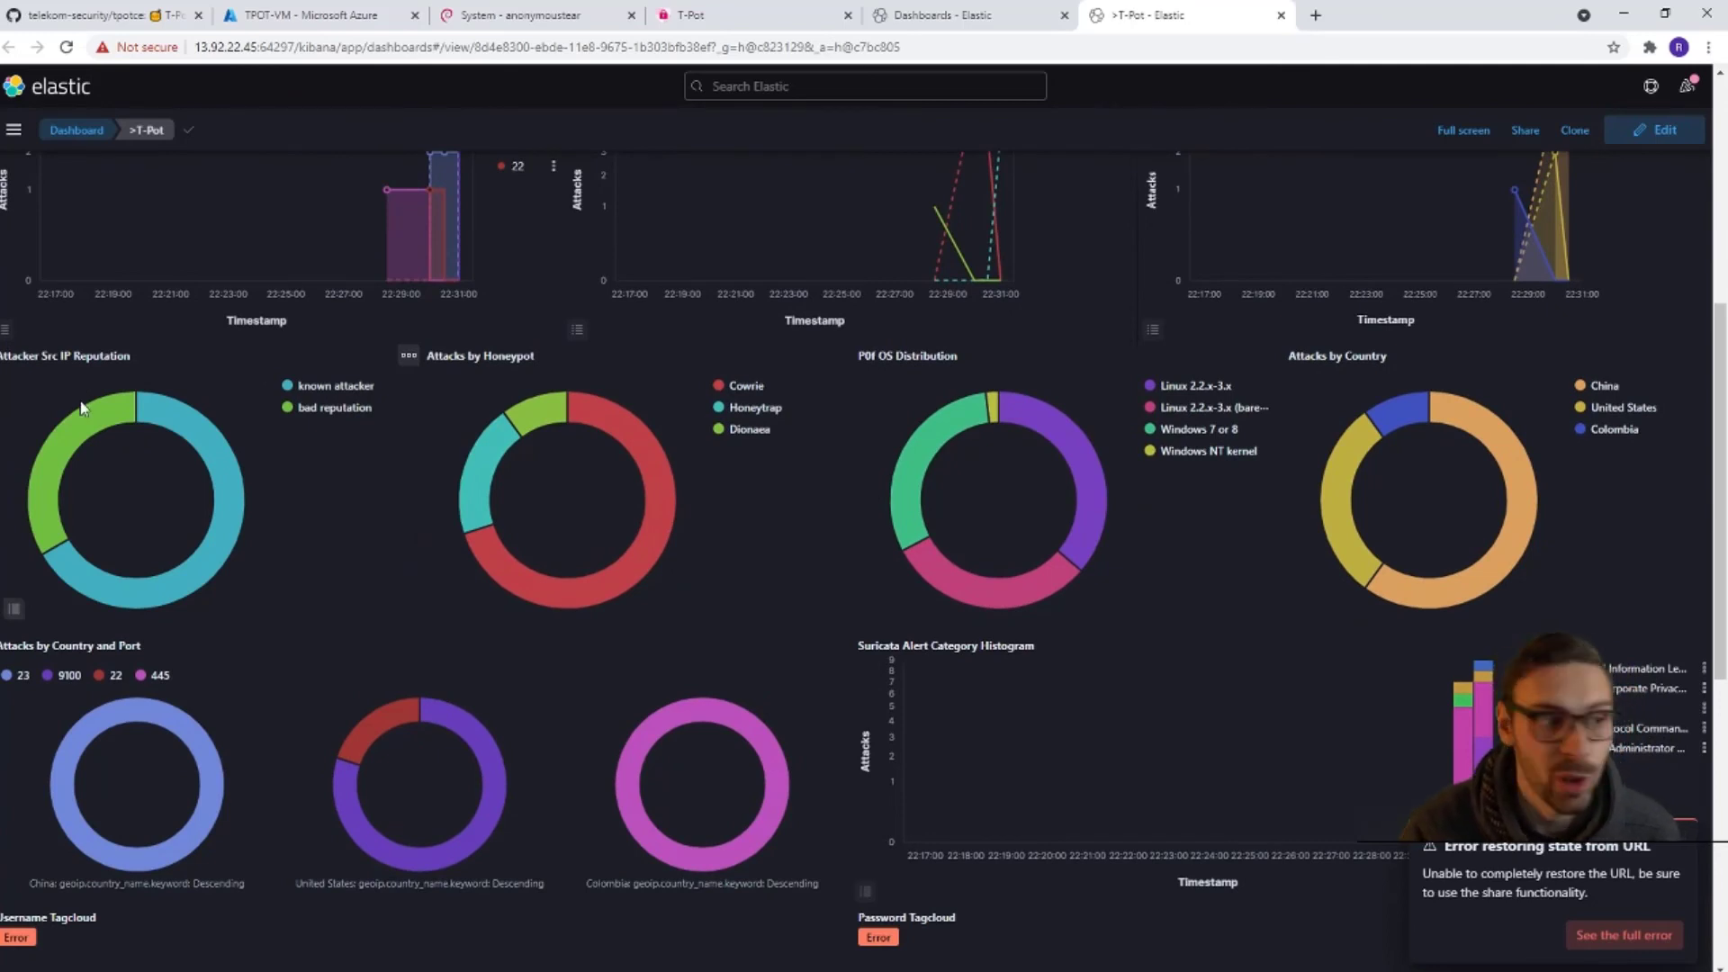
{"action": "mouse_move", "coordinate": [188, 433]}
{"action": "mouse_move", "coordinate": [81, 425]}
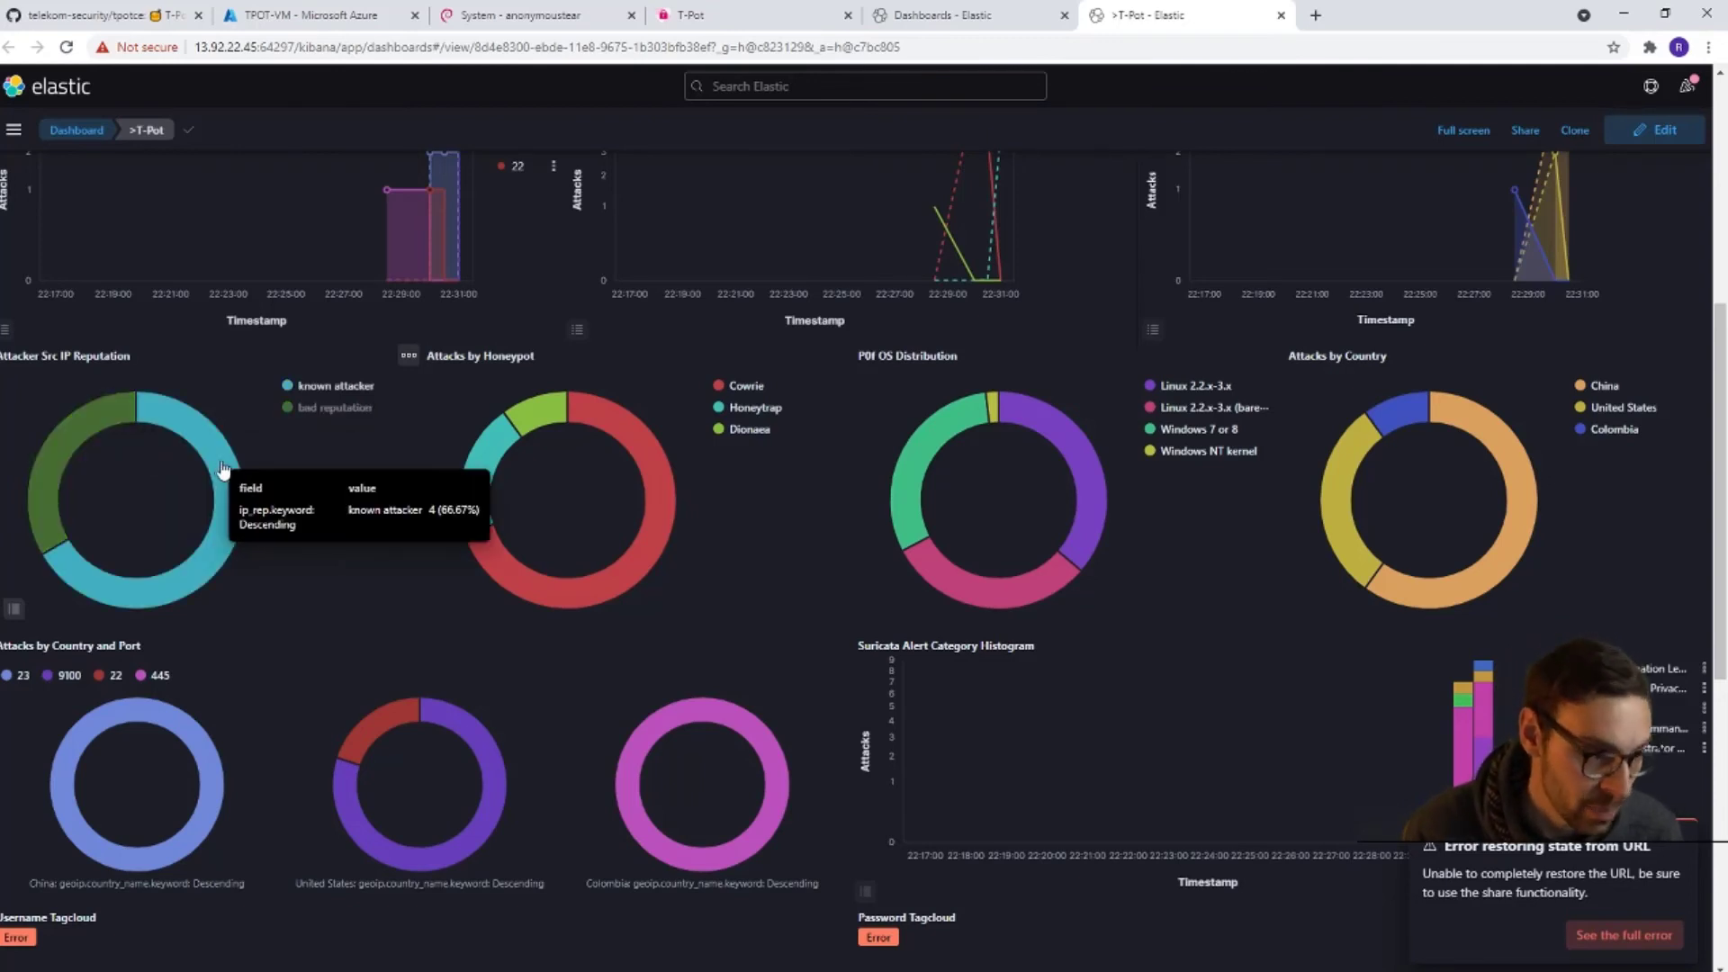
{"action": "mouse_move", "coordinate": [239, 505]}
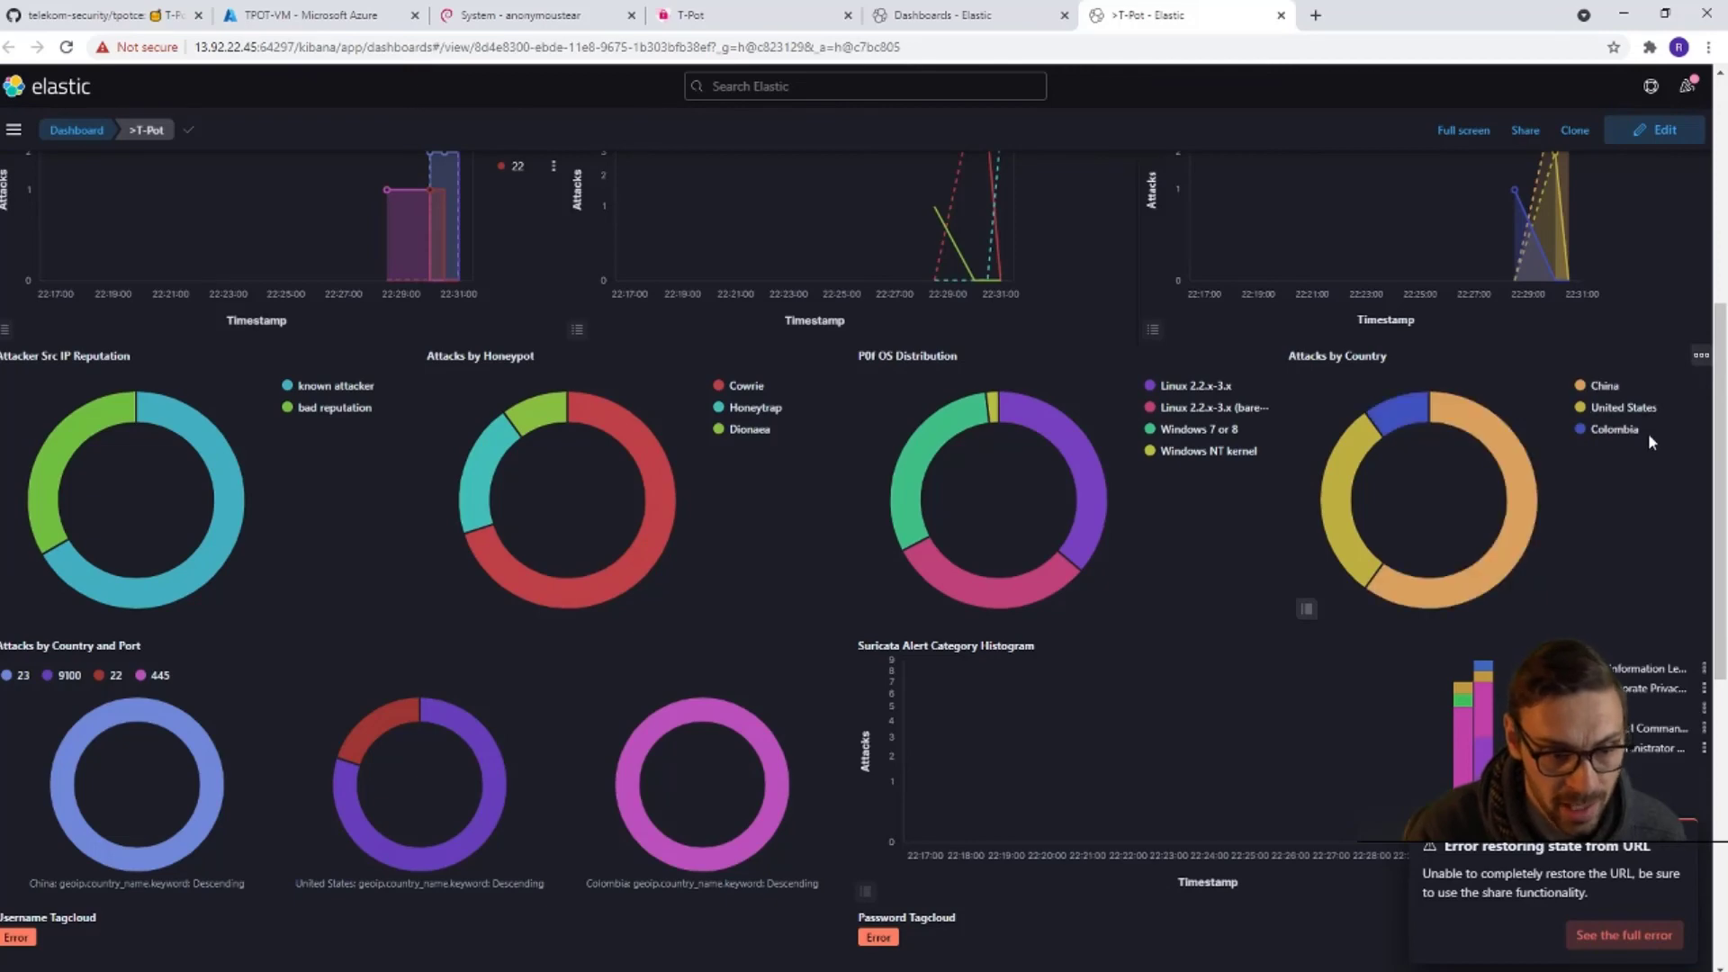
- Review the dashboard from the attack overview down to the Suricata Alert Category Histogram and the top 10 tables
{"action": "scroll", "coordinate": [1643, 451], "scroll_direction": "up", "scroll_amount": 4}
{"action": "scroll", "coordinate": [1639, 447], "scroll_direction": "up", "scroll_amount": 2}
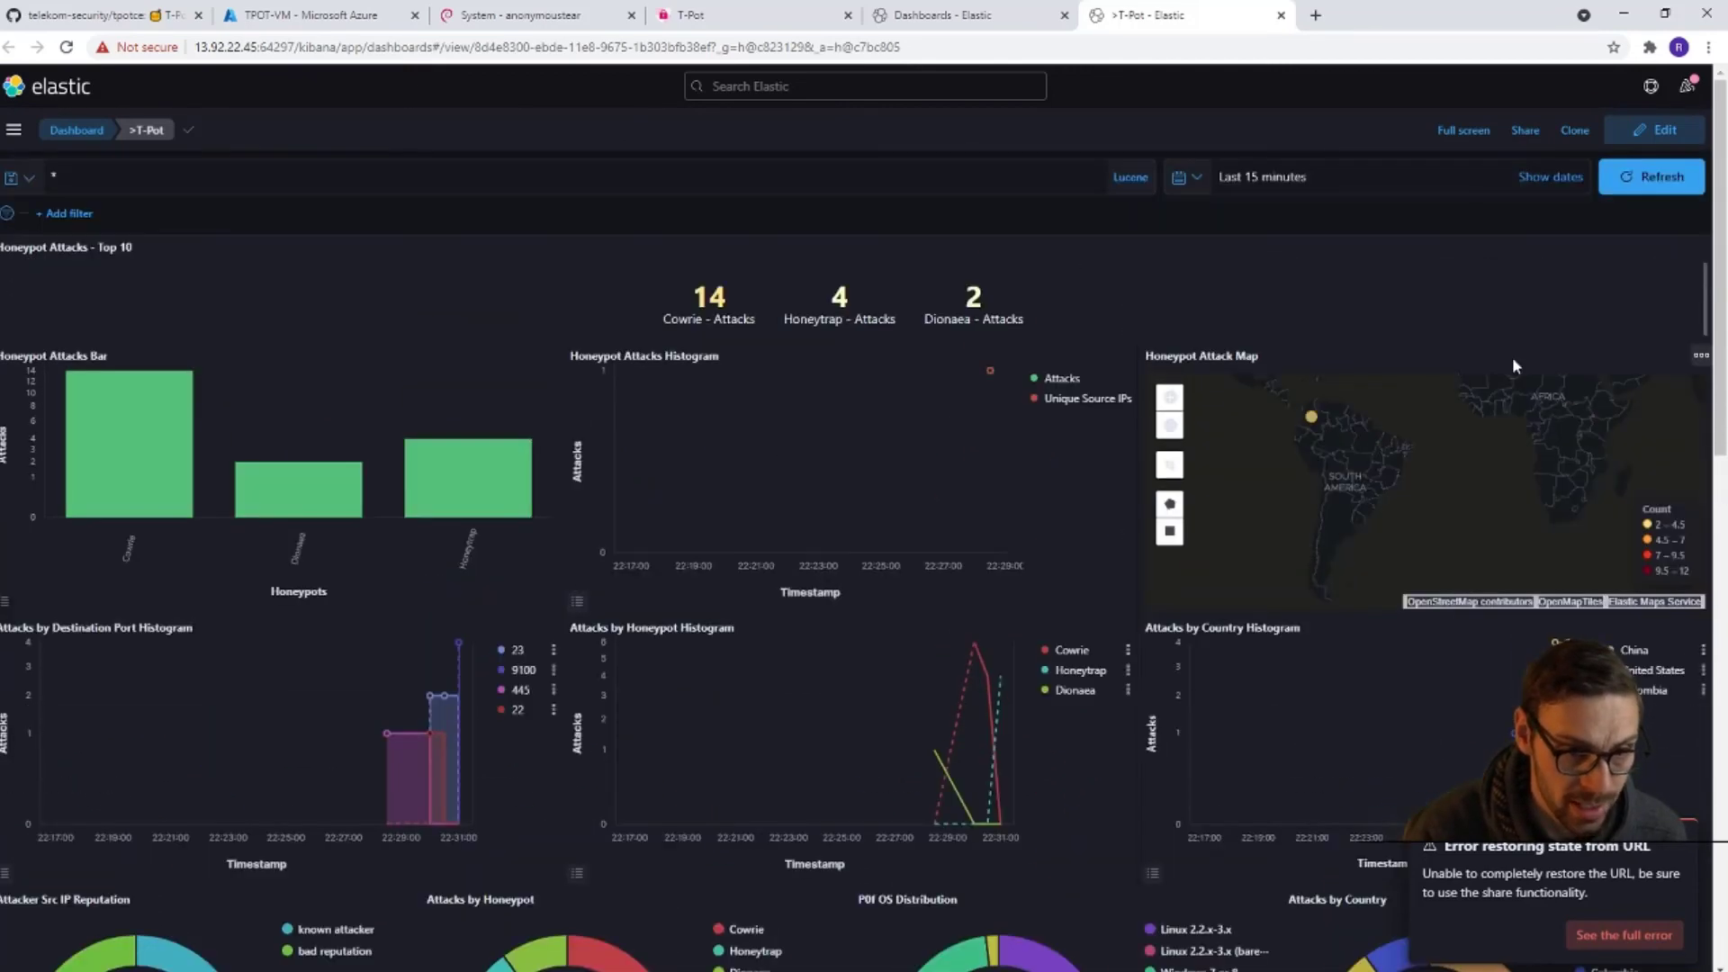
{"action": "scroll", "coordinate": [1573, 468], "scroll_direction": "down", "scroll_amount": 4}
{"action": "scroll", "coordinate": [1583, 469], "scroll_direction": "down", "scroll_amount": 2}
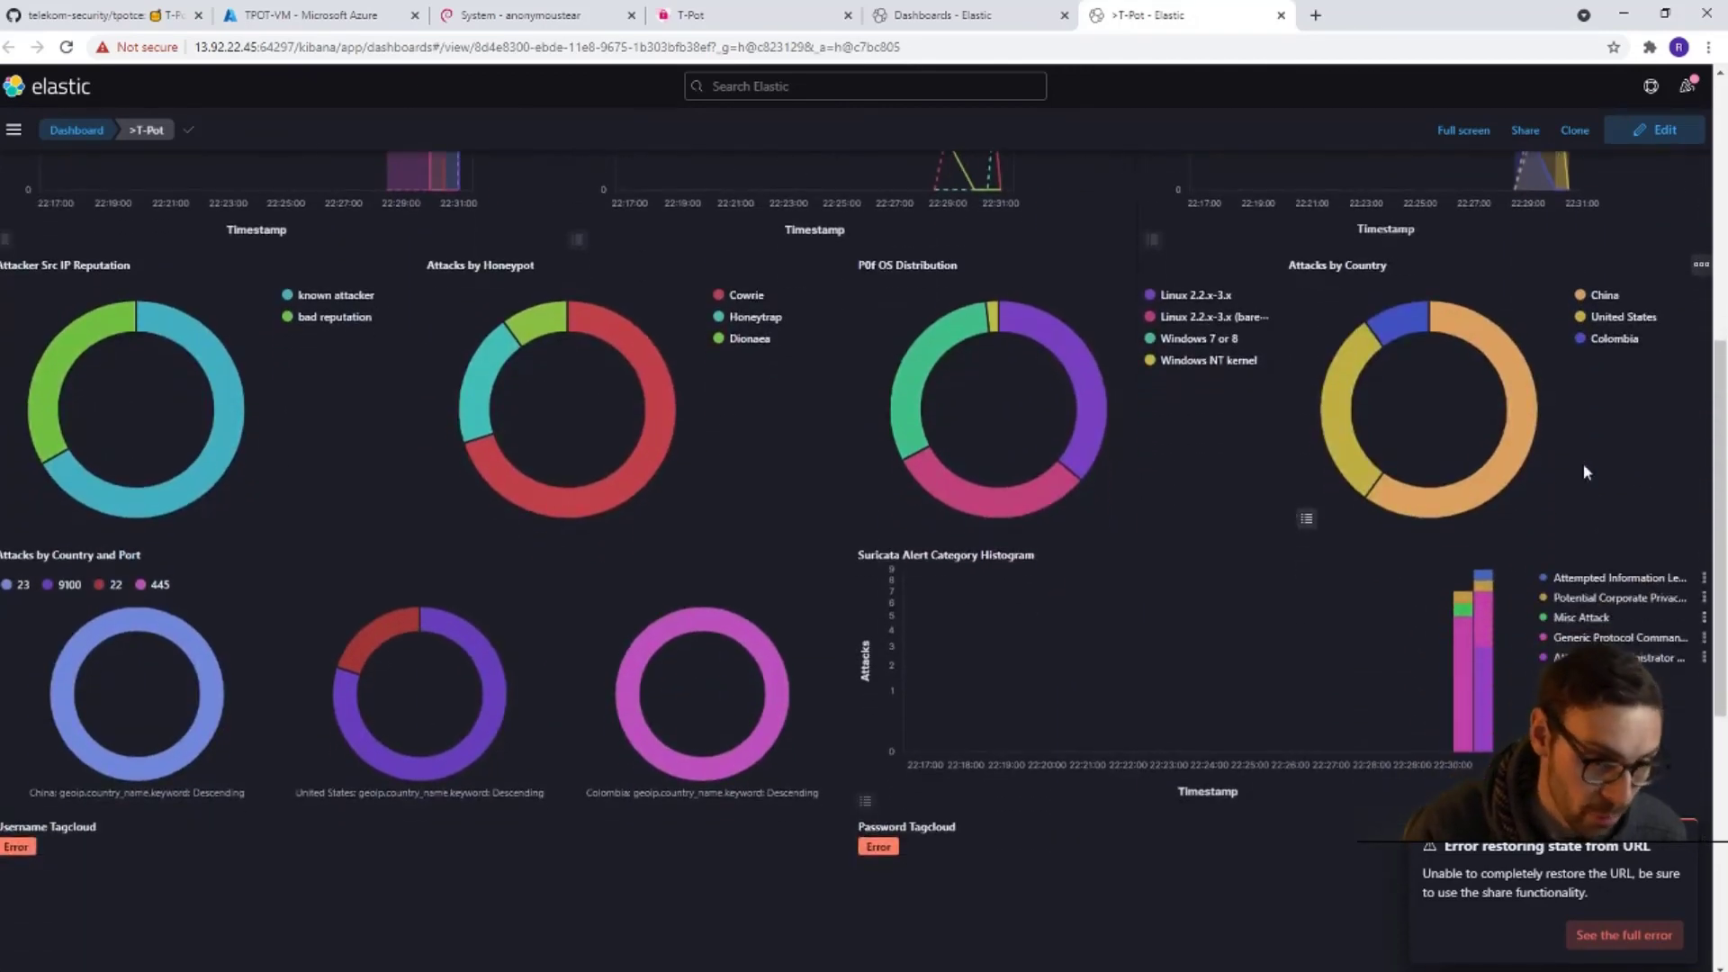
{"action": "scroll", "coordinate": [1610, 461], "scroll_direction": "down", "scroll_amount": 3}
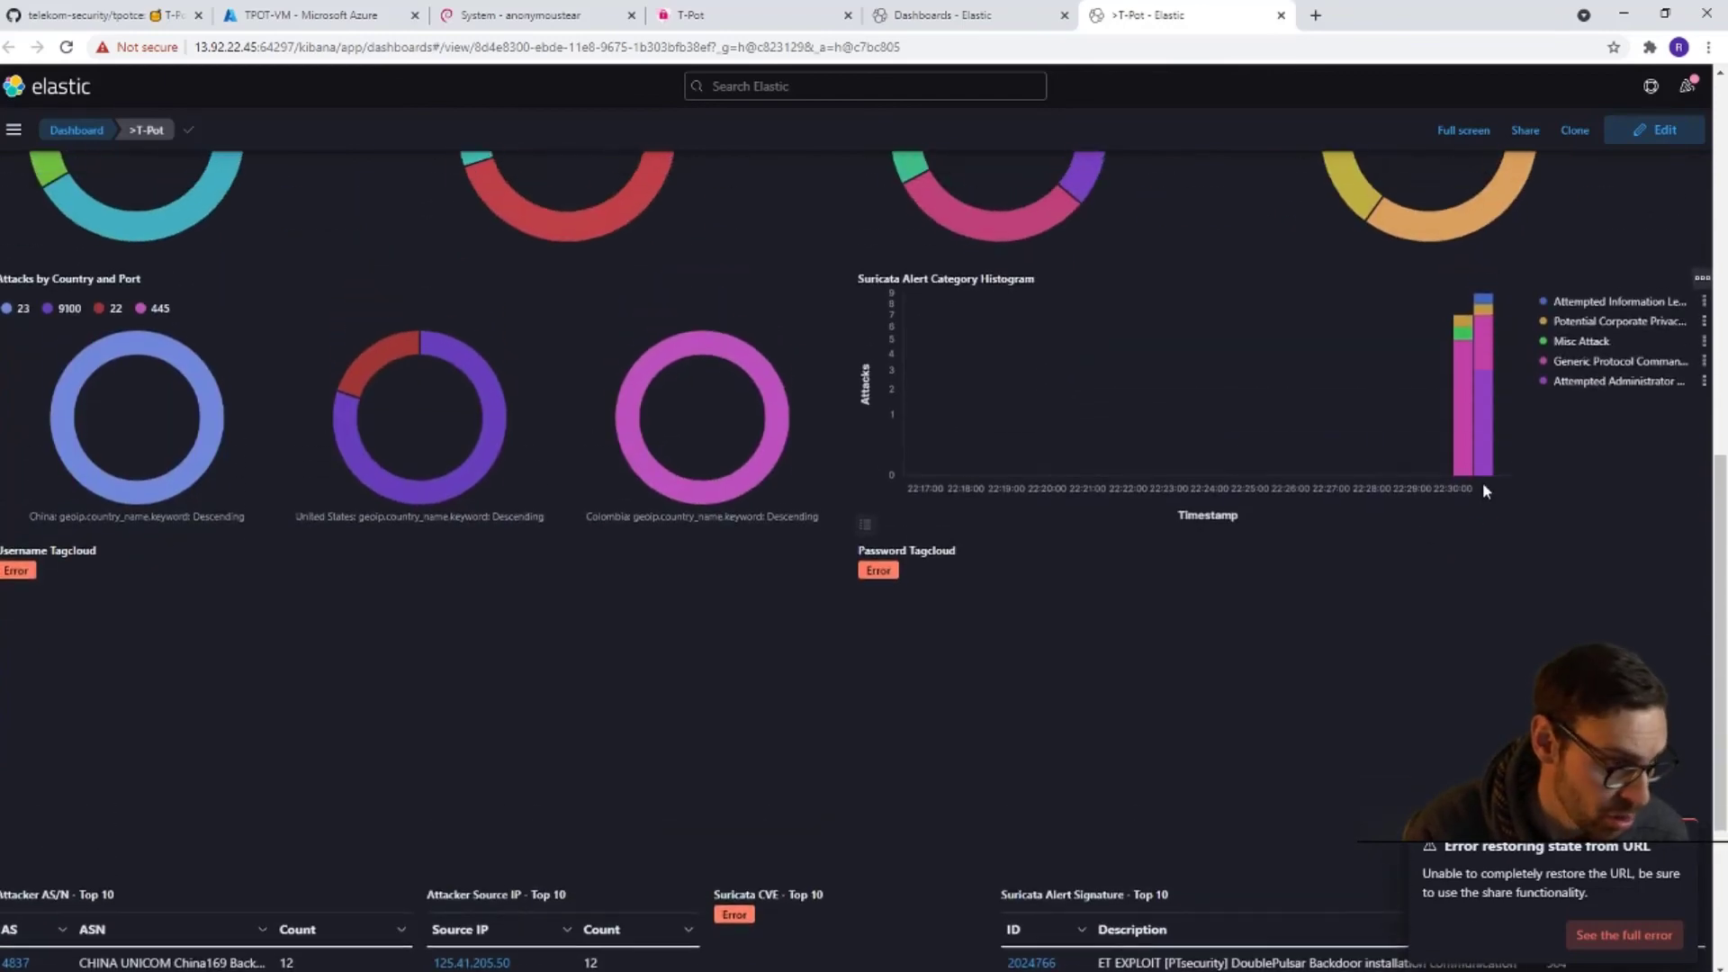
- Examine the Suricata Alert Category Histogram and Suricata Alert Signature - Top 10 table, highlighting the "ET SCAN NMAP -sS window 1024" description
{"action": "scroll", "coordinate": [1404, 522], "scroll_direction": "down", "scroll_amount": 4}
{"action": "scroll", "coordinate": [1349, 520], "scroll_direction": "up", "scroll_amount": 5}
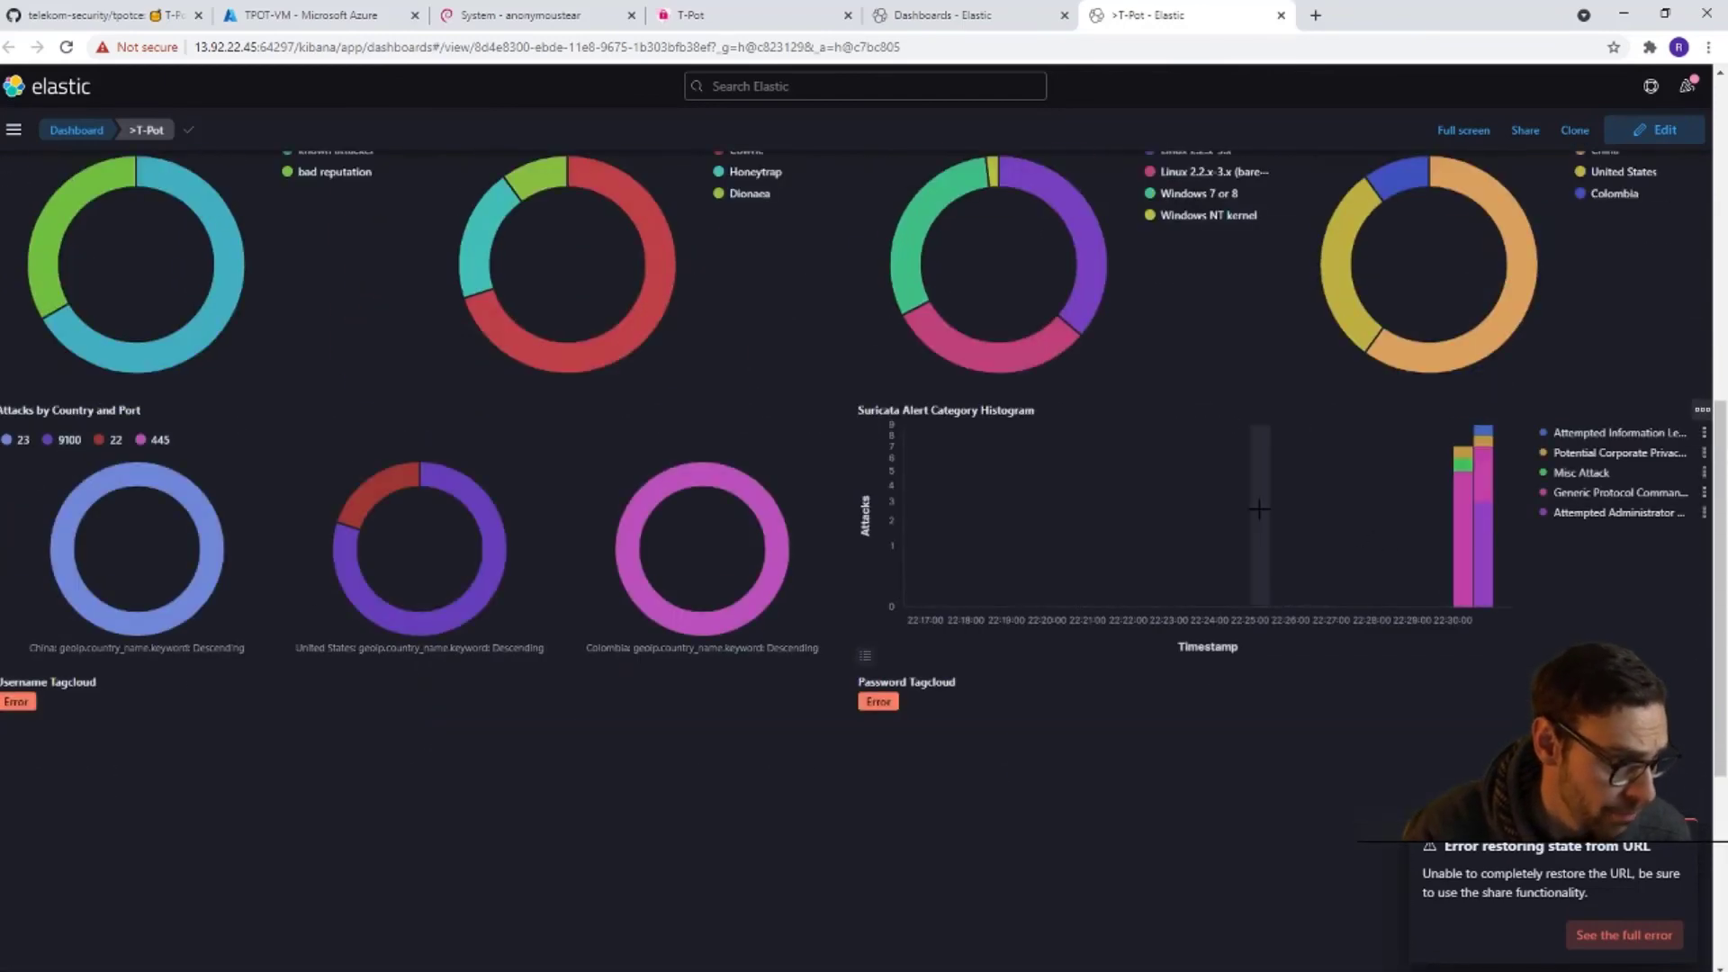
{"action": "scroll", "coordinate": [1257, 520], "scroll_direction": "down", "scroll_amount": 5}
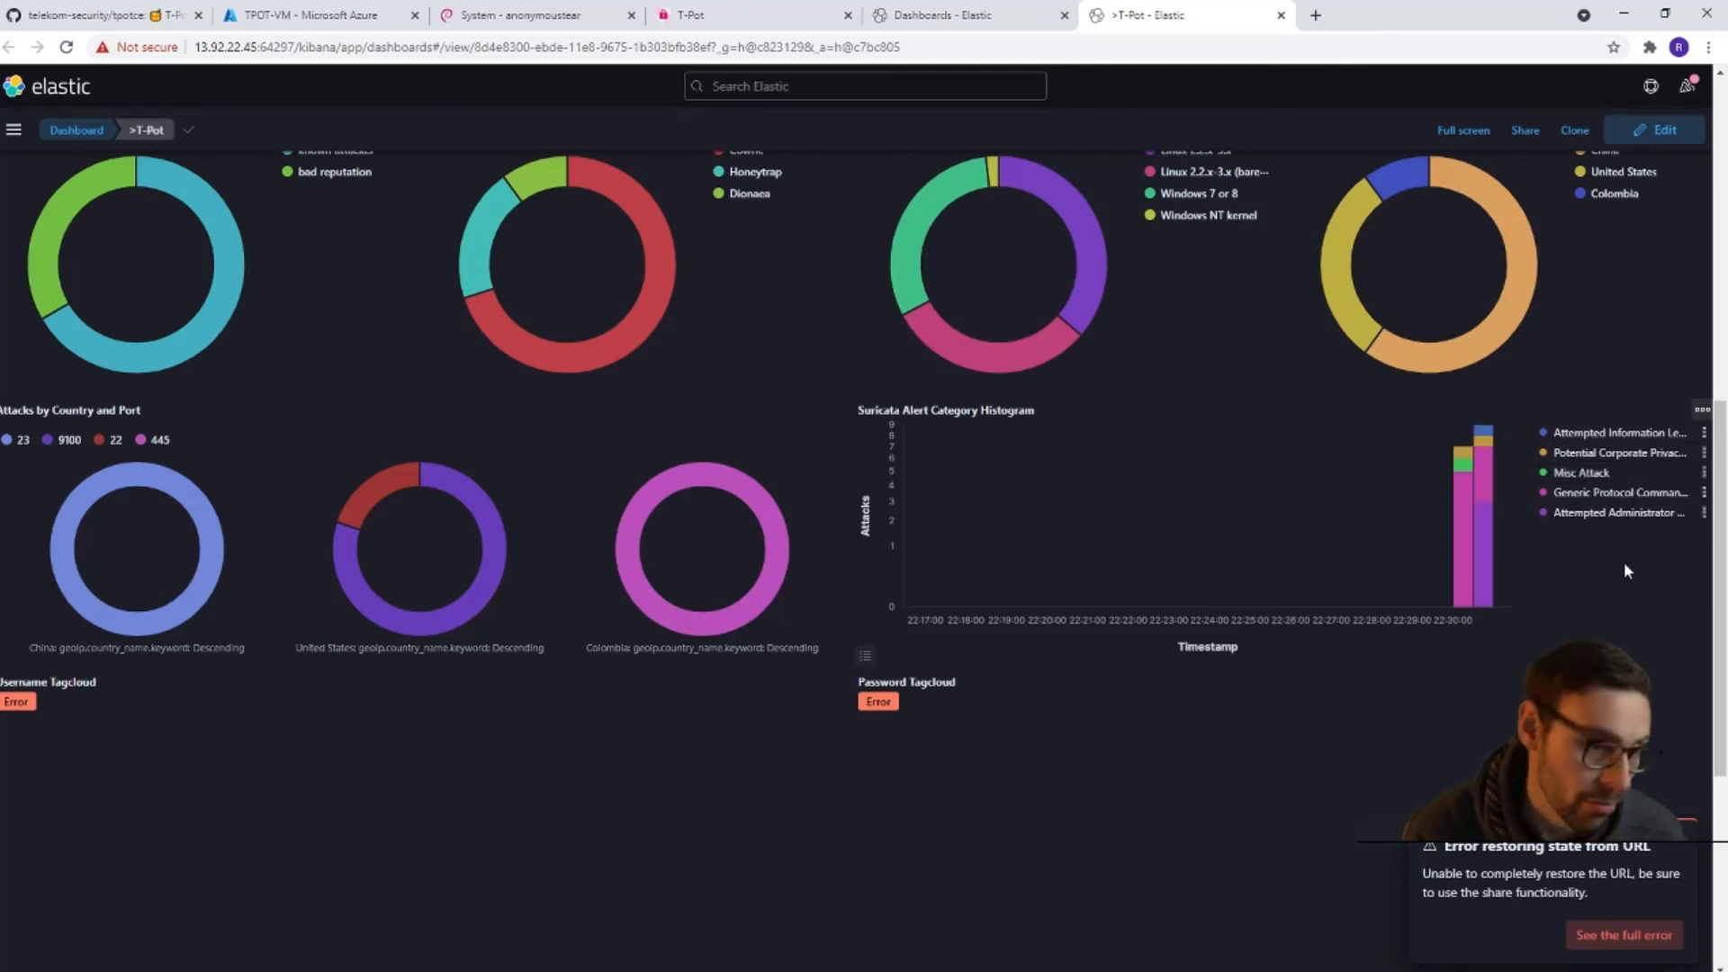
{"action": "scroll", "coordinate": [1626, 559], "scroll_direction": "down", "scroll_amount": 5}
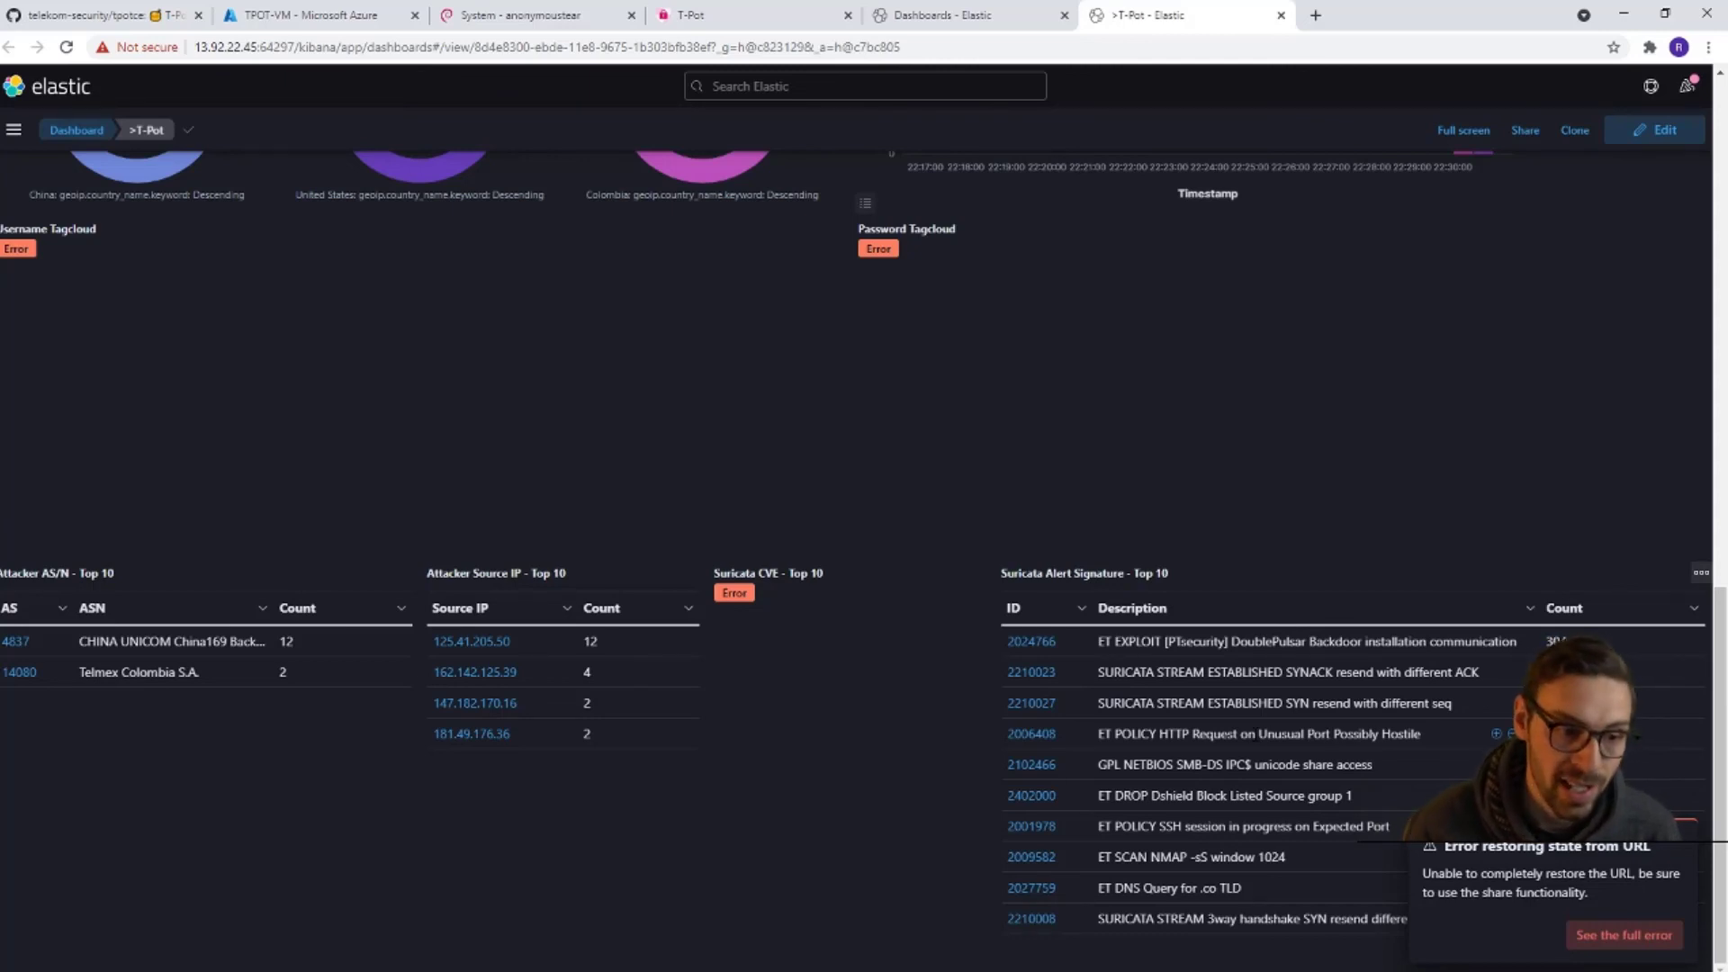
{"action": "left_click_drag", "start_coordinate": [1301, 859], "coordinate": [1098, 855]}
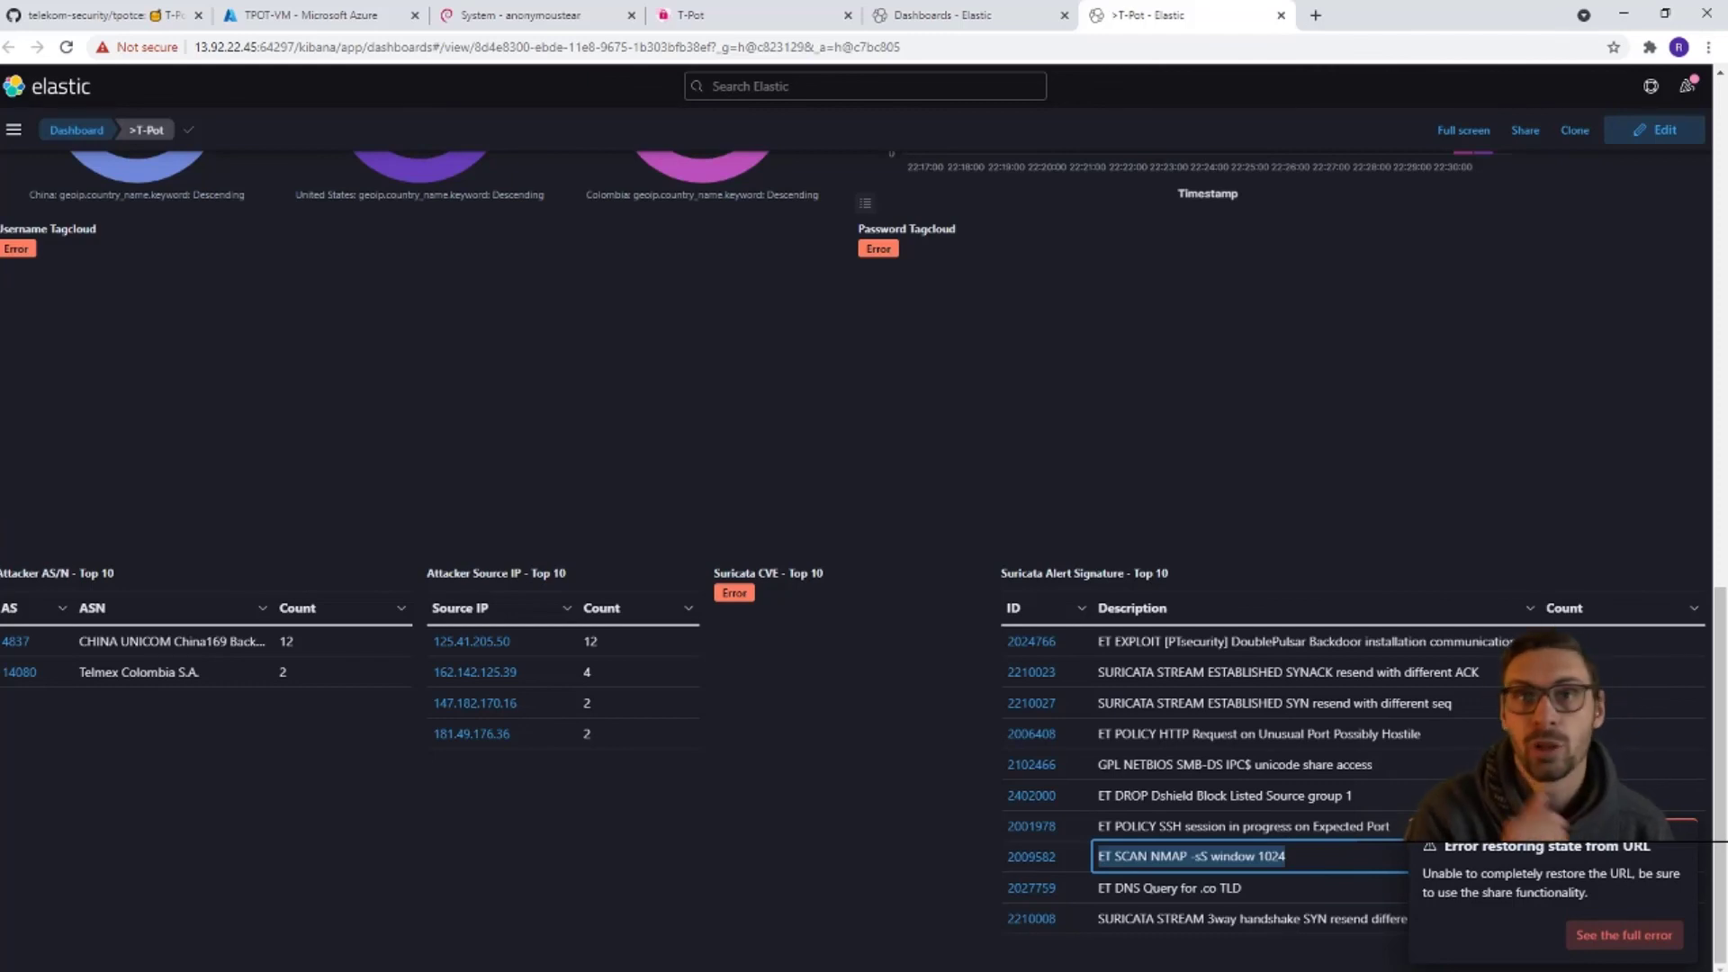
- Refresh the >T-Pot dashboard from its query bar to load the latest honeypot attack data
{"action": "scroll", "coordinate": [1272, 634], "scroll_direction": "up", "scroll_amount": 10}
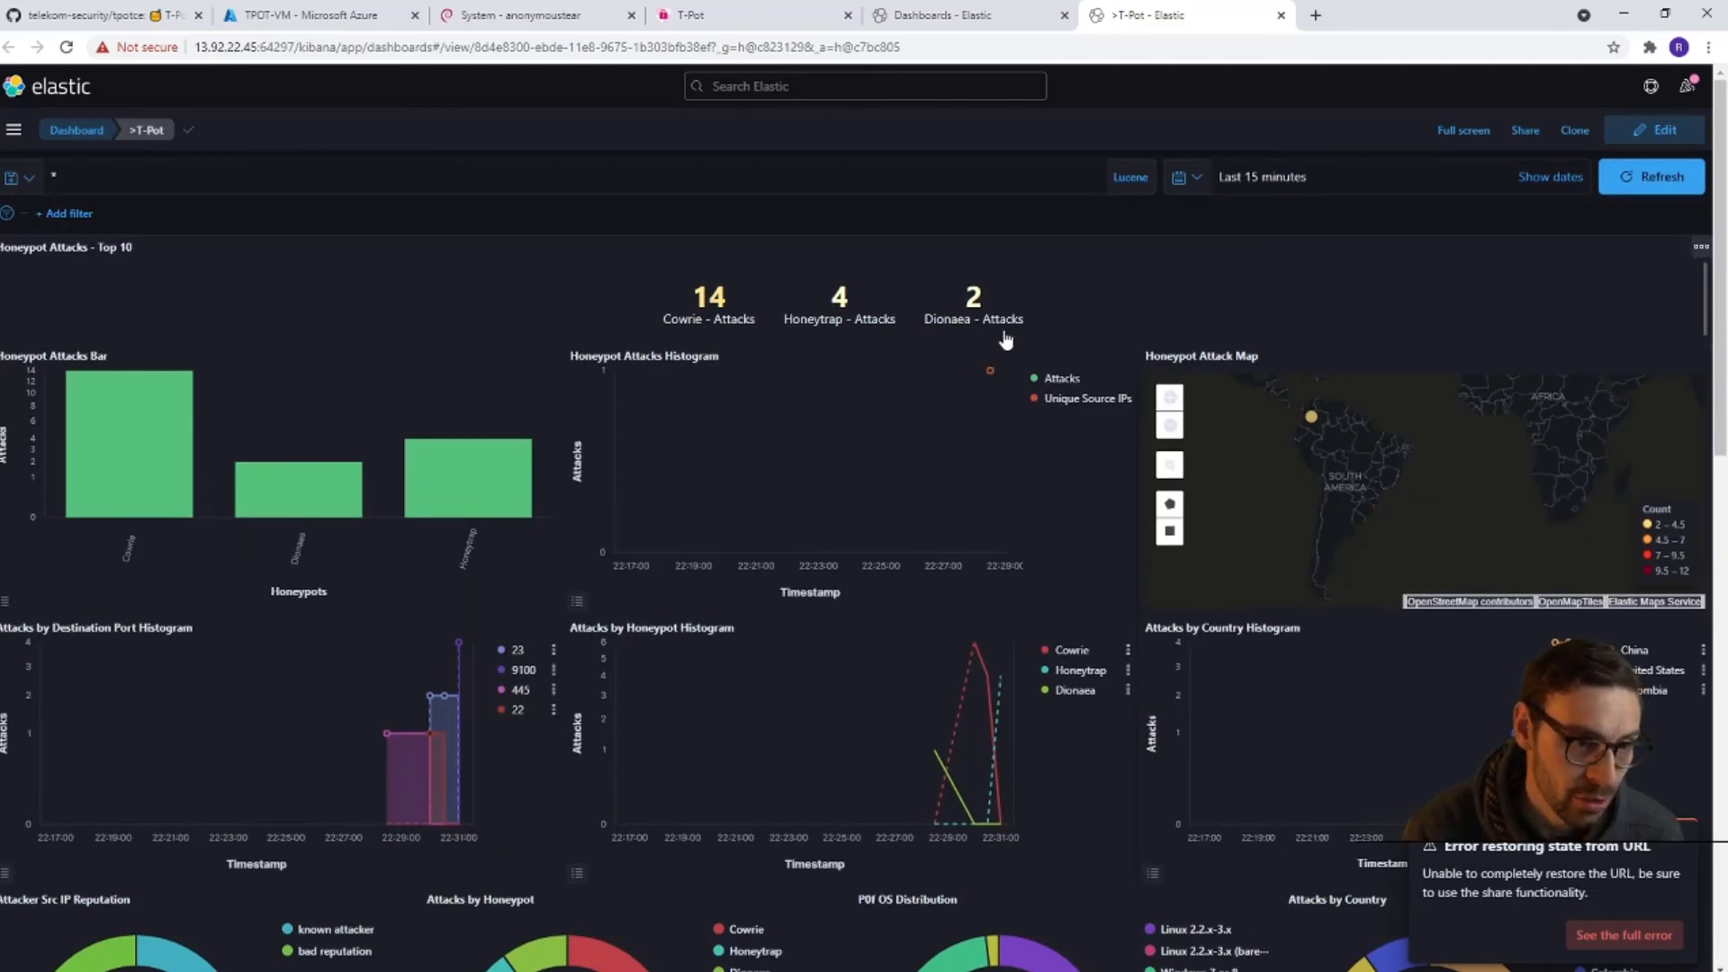
{"action": "left_click", "coordinate": [1662, 180]}
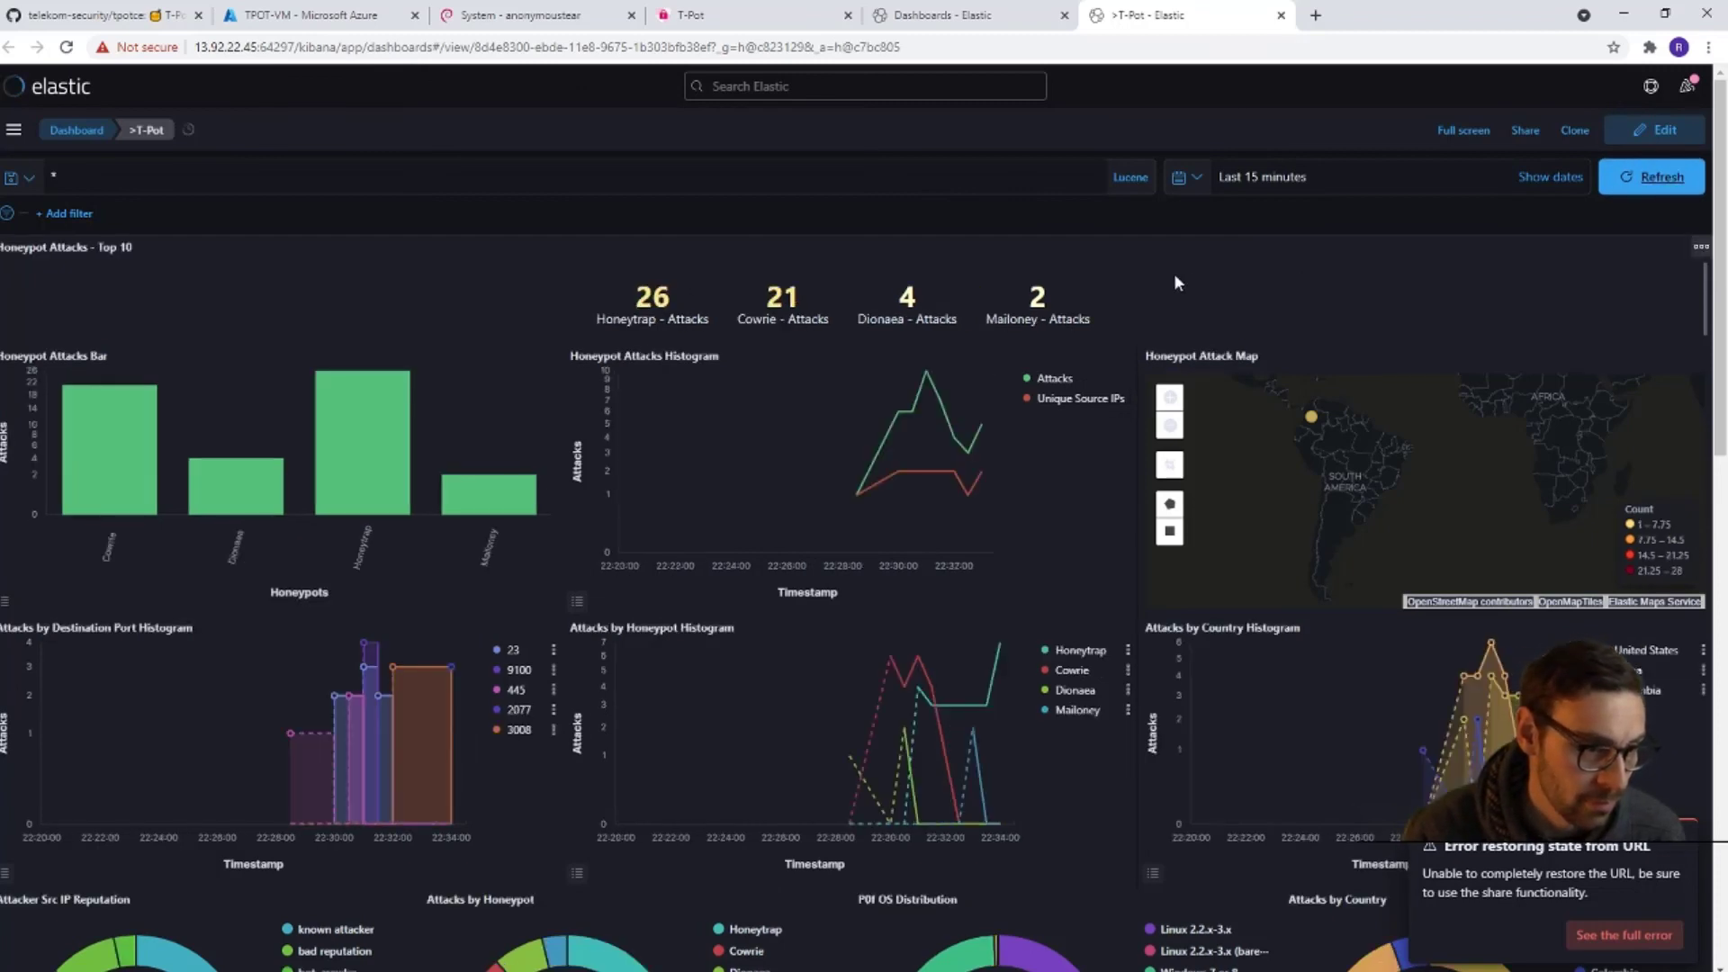